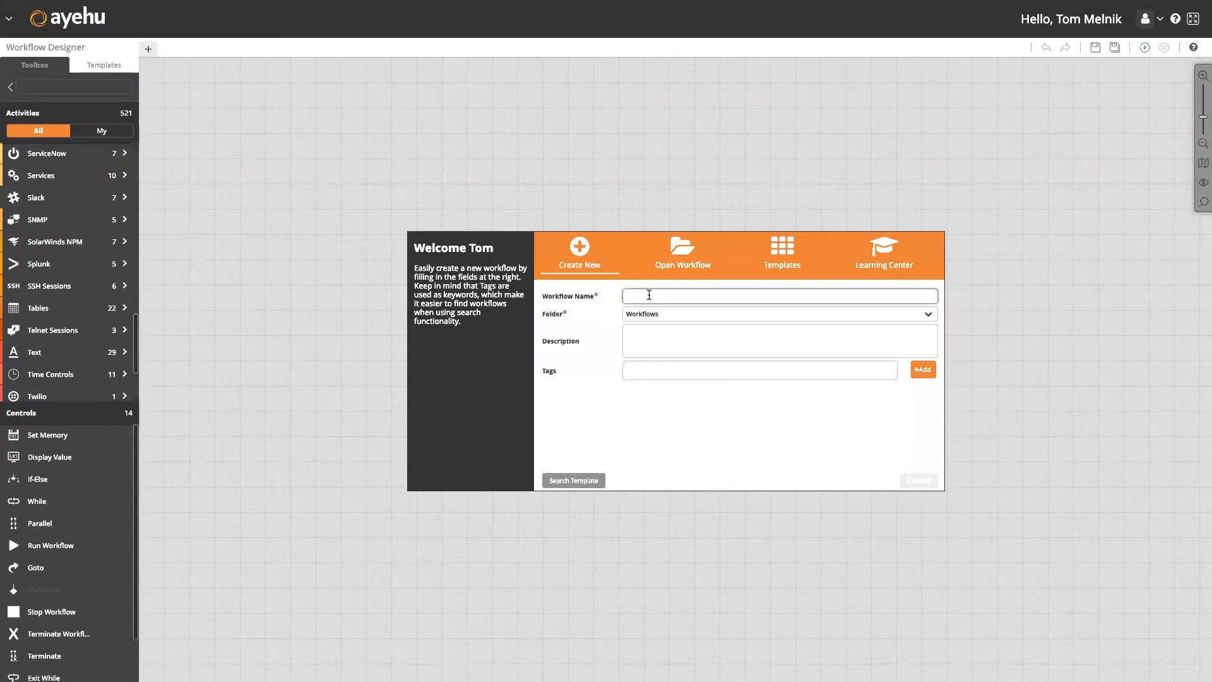
# Create a new blank workflow named 'AD PW Reset'.
pyautogui.write('PW Rese')
pyautogui.click(924, 483)
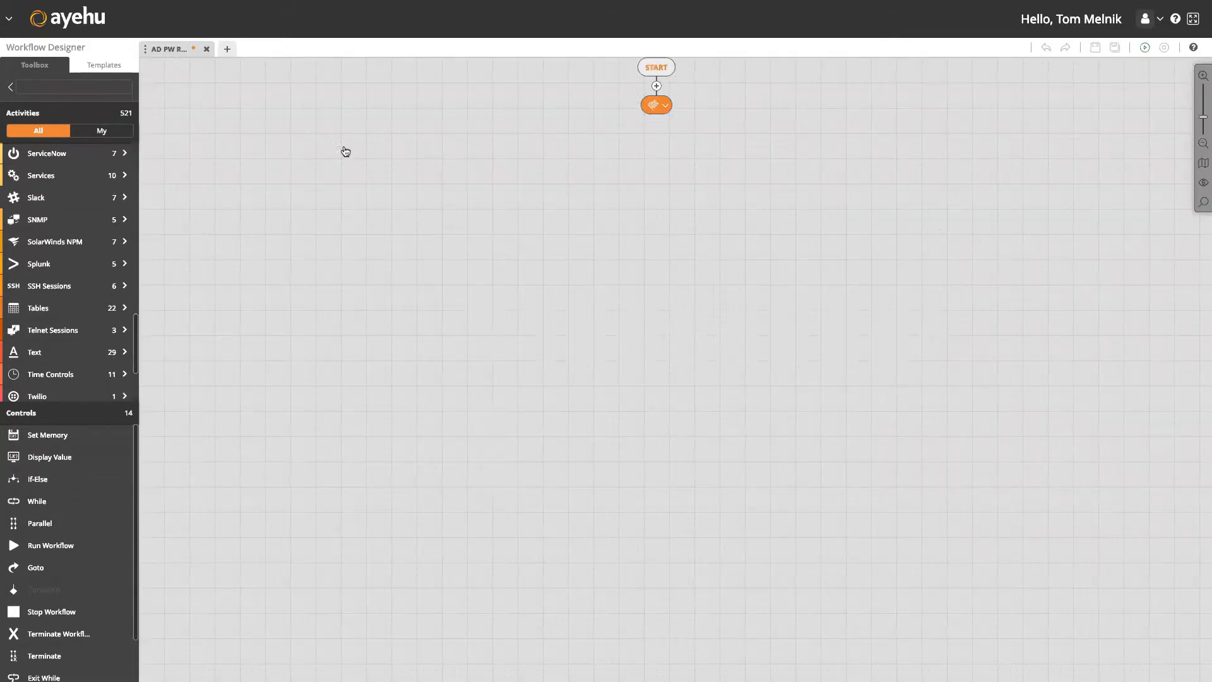
# Add a Slack Send Message step under START using the Tobi module and conversation %conversationid%.
pyautogui.click(106, 203)
pyautogui.moveTo(404, 198); pyautogui.dragTo(656, 86)
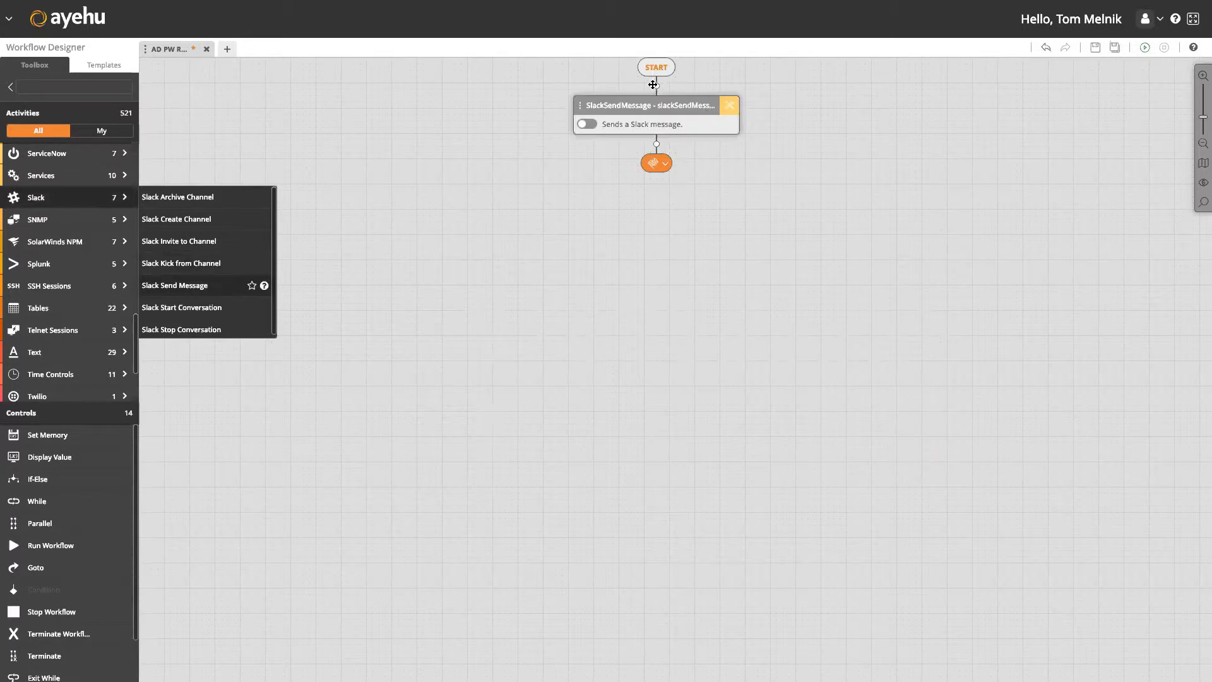
pyautogui.click(731, 108)
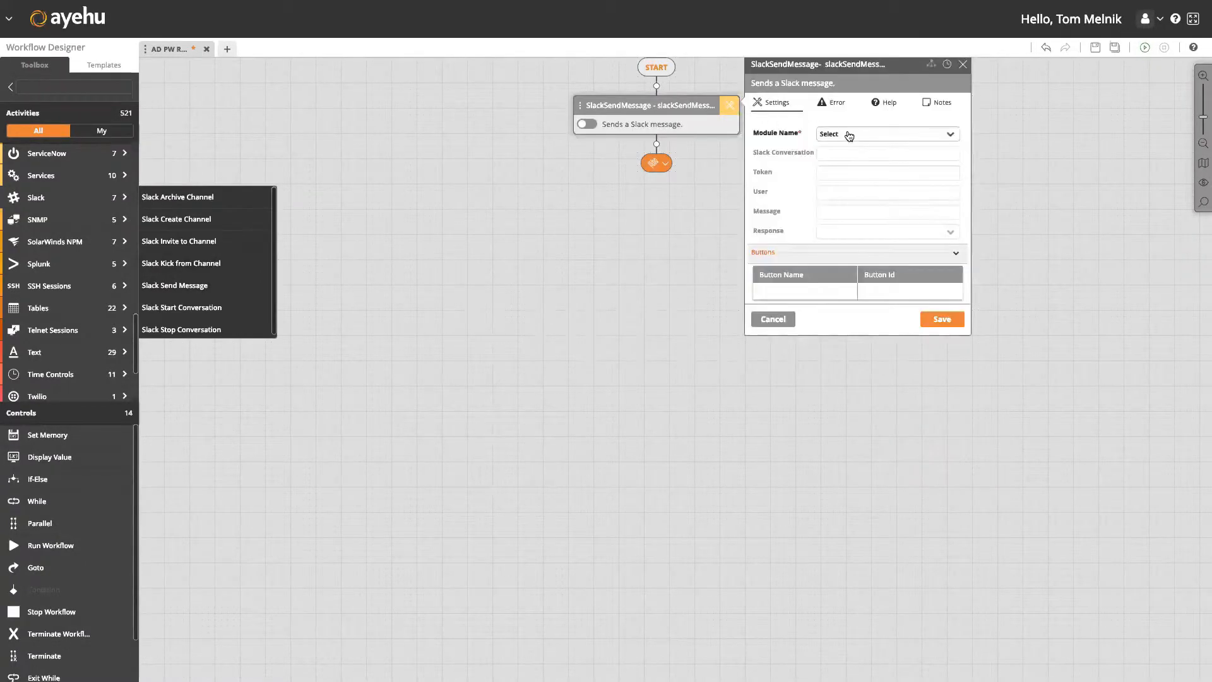
pyautogui.click(849, 134)
pyautogui.click(854, 155)
pyautogui.click(853, 155)
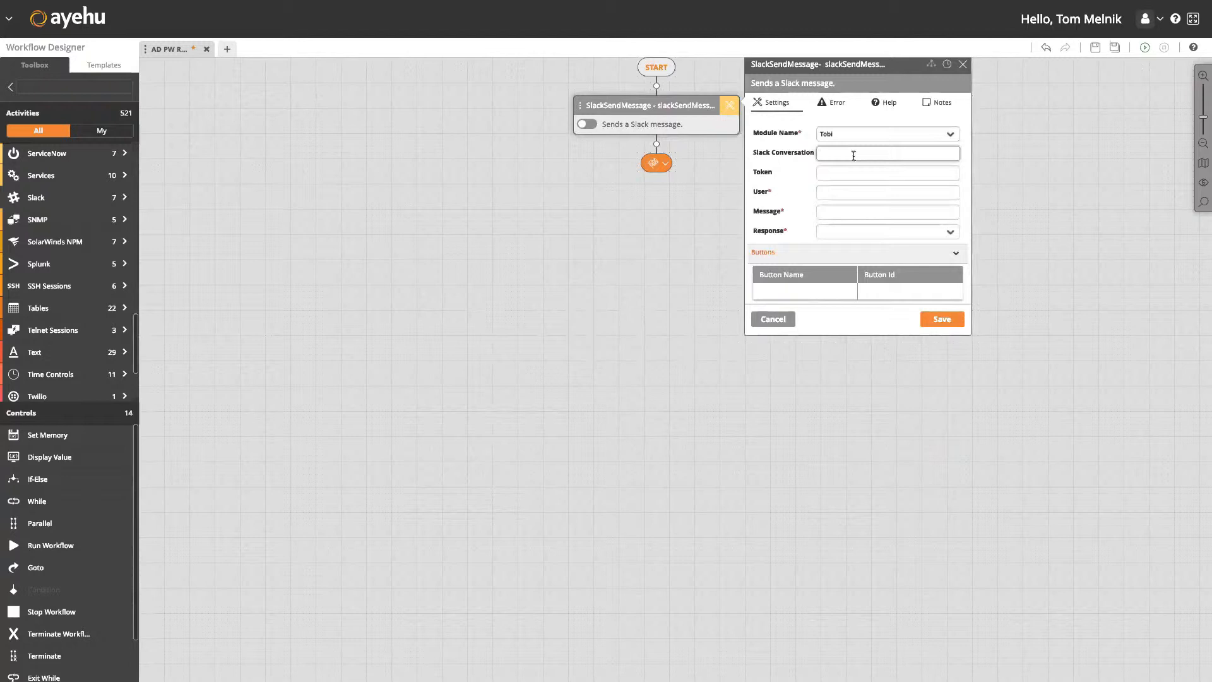
pyautogui.write('%')
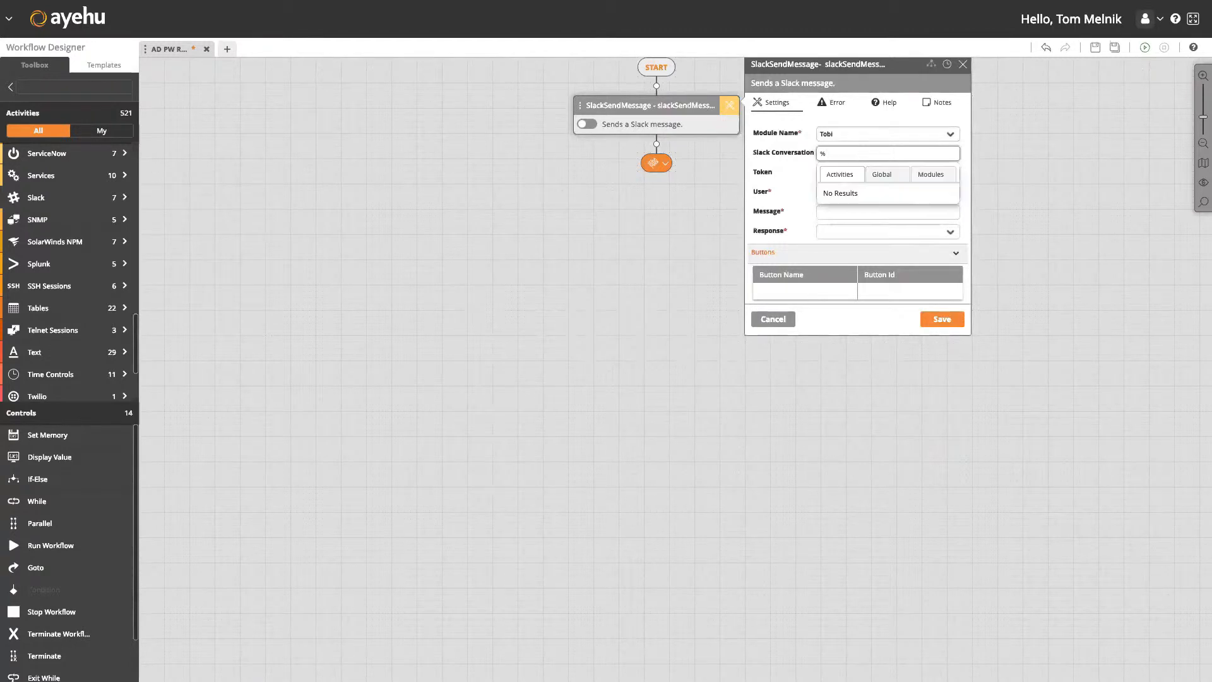
pyautogui.write('conversationid%')
pyautogui.press('Tab')
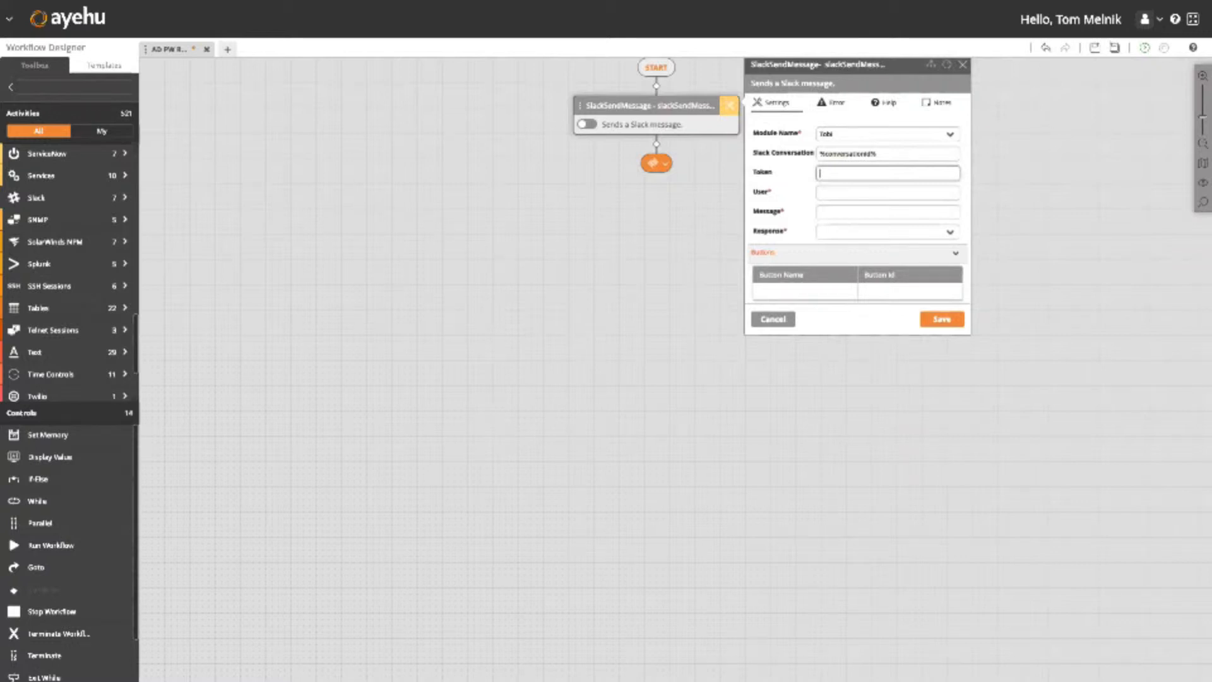
# Set user %userid%, message 'Hello, how can I help you today?' and Response Yes.
pyautogui.click(888, 192)
pyautogui.write('%userid%')
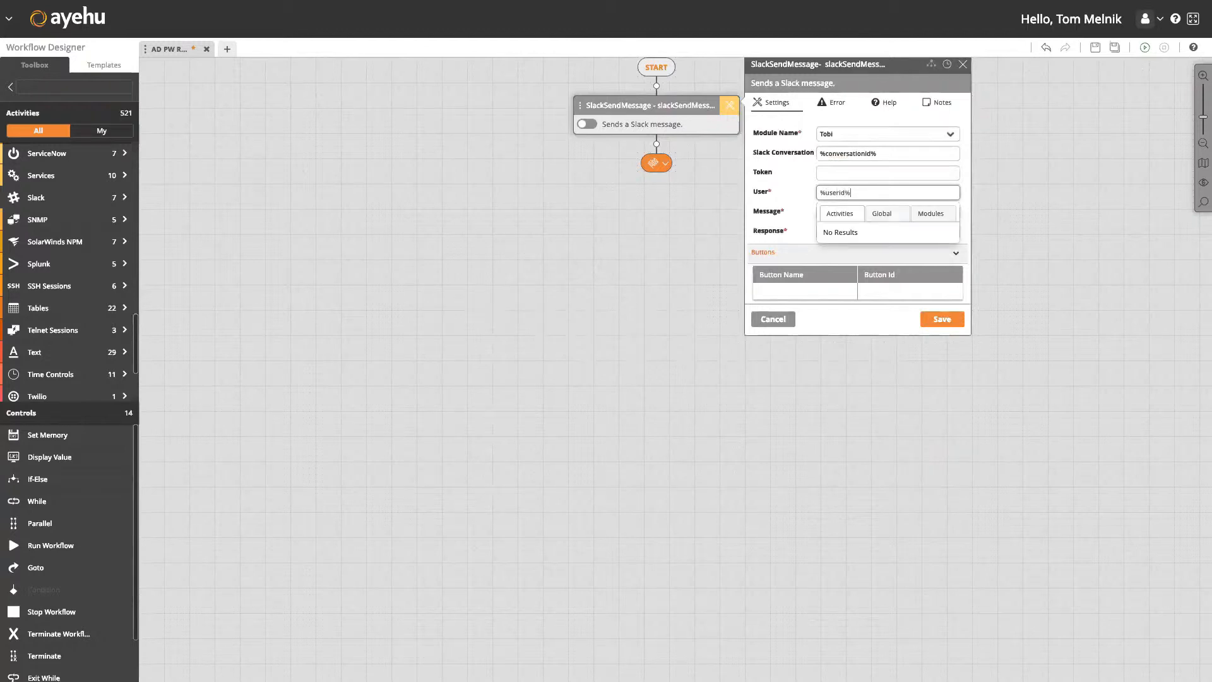
pyautogui.press('Tab')
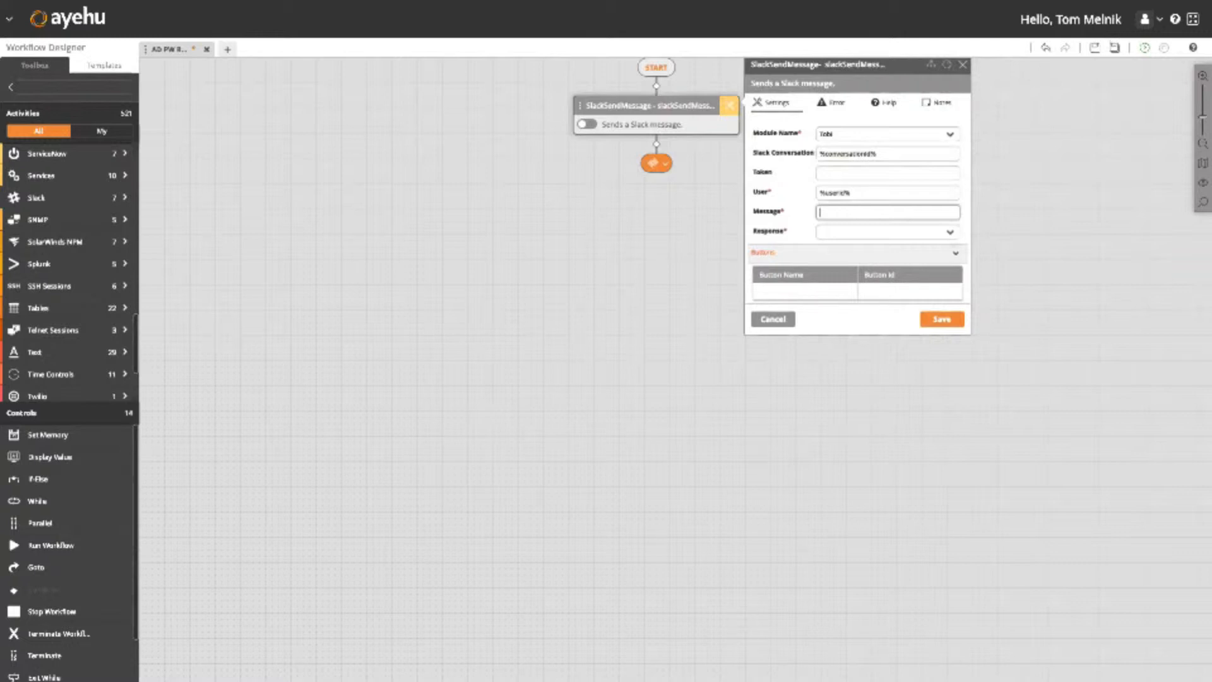
pyautogui.write('Hello, wha')
pyautogui.press('BackSpace')
pyautogui.press('BackSpace')
pyautogui.write('how can I help you ')
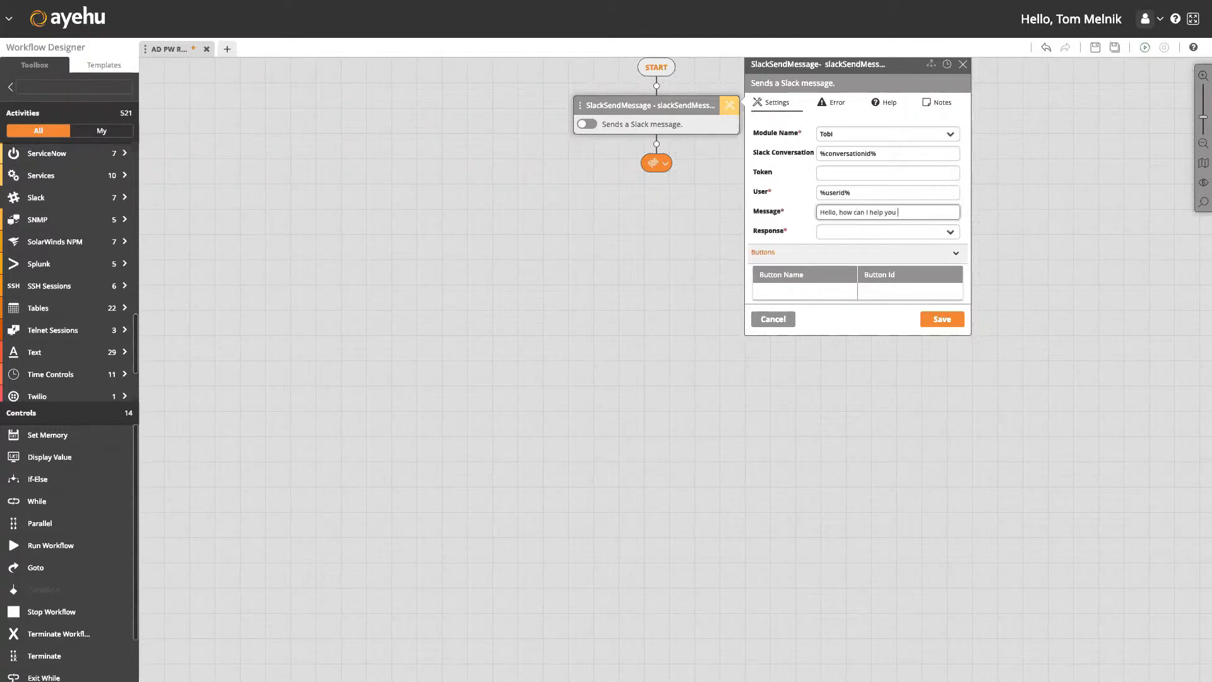
pyautogui.write('today?')
pyautogui.click(887, 232)
pyautogui.click(878, 247)
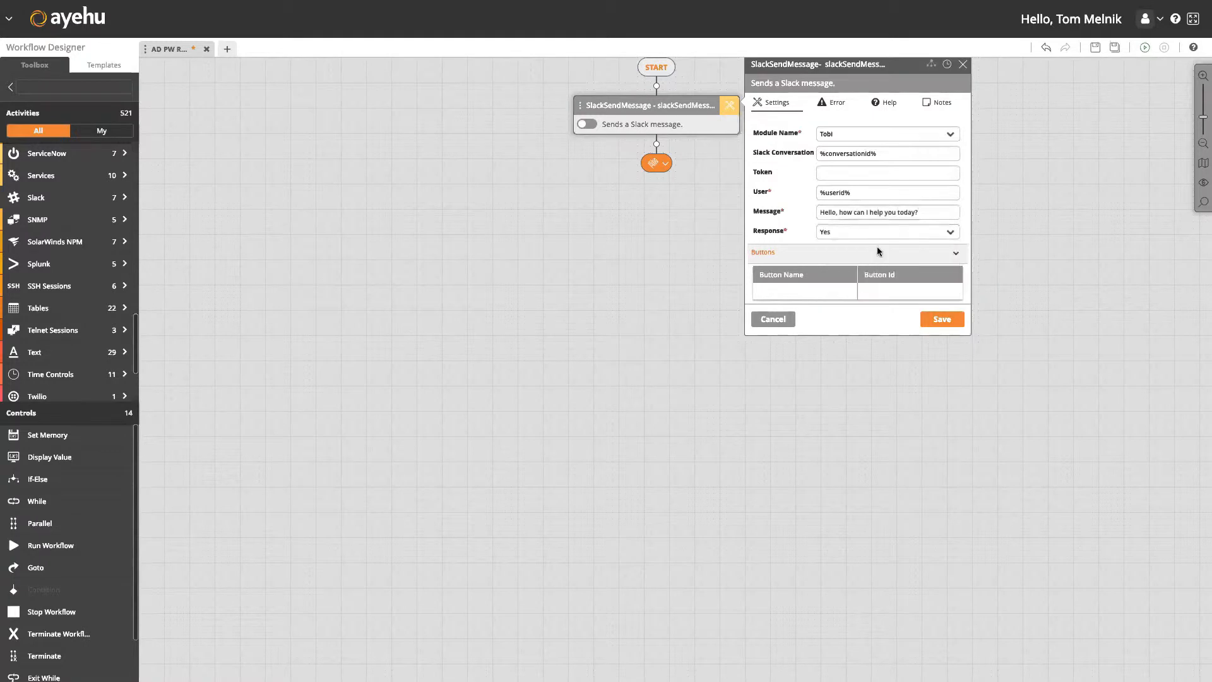
# Add the Reset Password and Onboard Employee buttons with ids Resetpassword and OnboardEmployee.
pyautogui.click(839, 287)
pyautogui.write('Reset Pss')
pyautogui.press('BackSpace')
pyautogui.press('BackSpace')
pyautogui.write('assword')
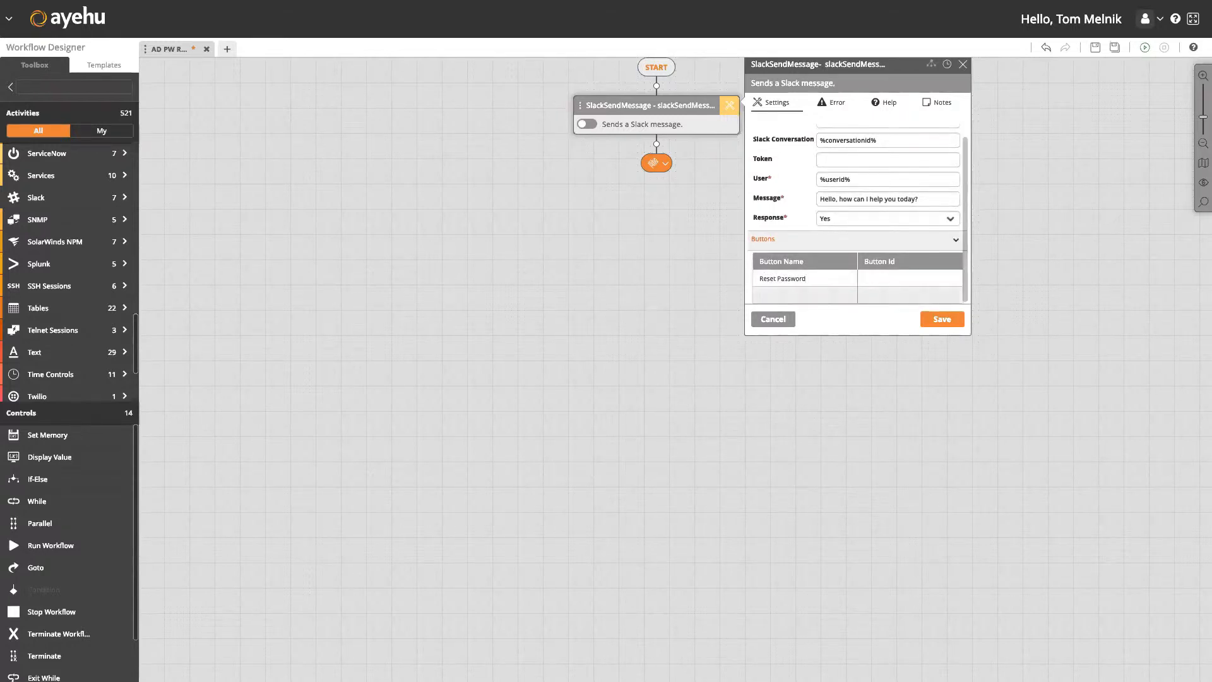
pyautogui.click(873, 280)
pyautogui.write('Rese')
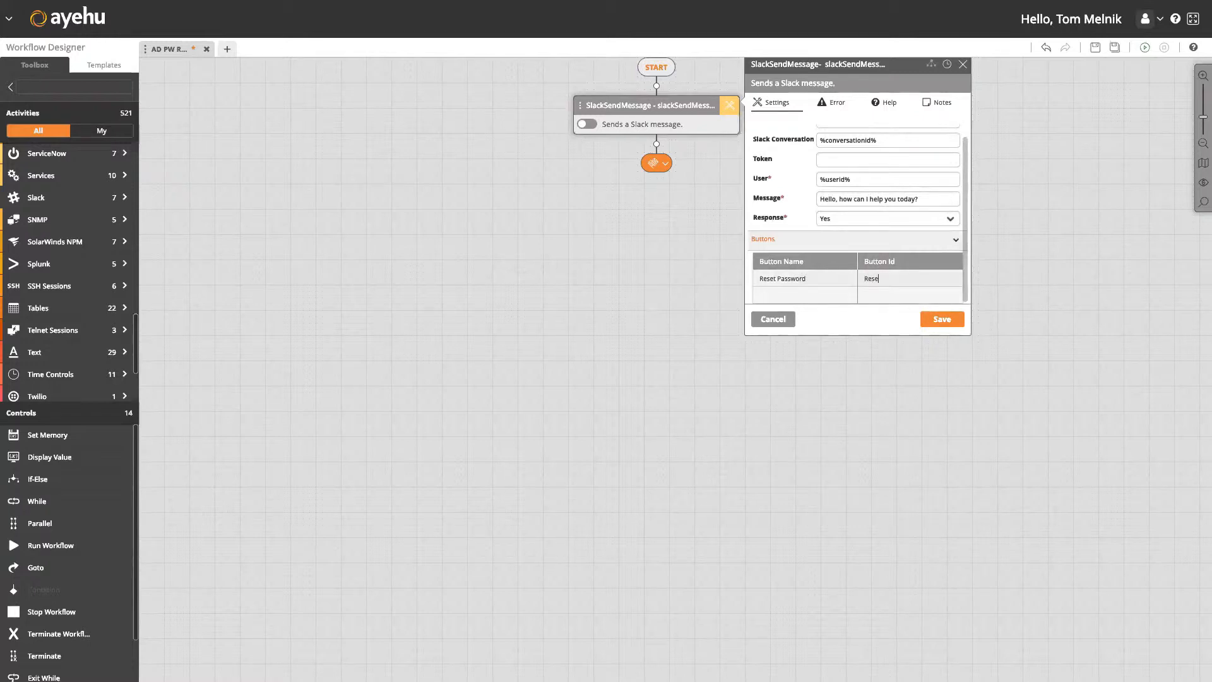
pyautogui.write('tpassword')
pyautogui.click(831, 297)
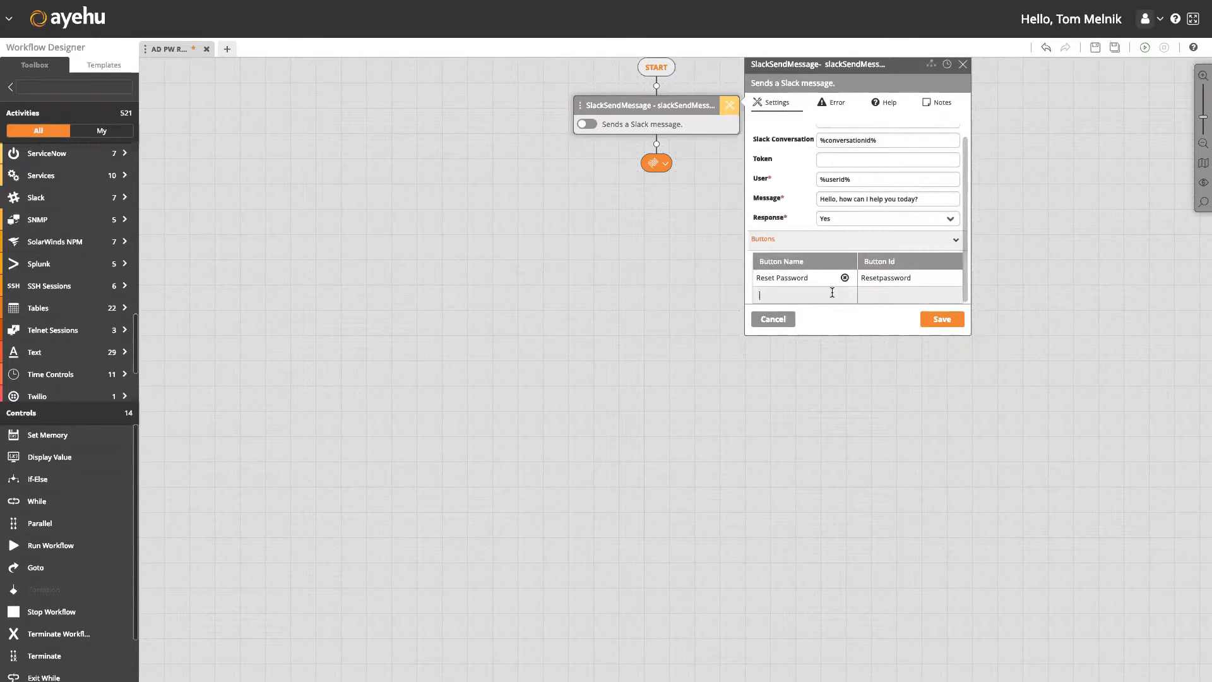
pyautogui.write('Onboar')
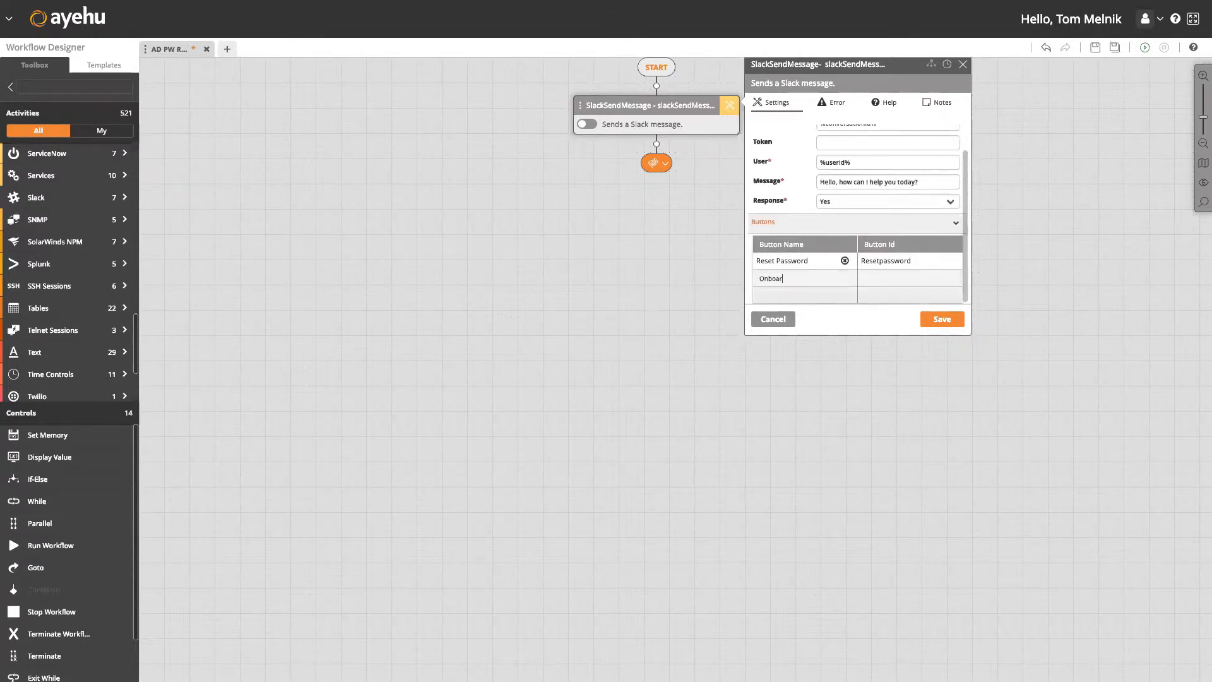
pyautogui.write('d Employee')
pyautogui.click(884, 283)
pyautogui.write('onboa')
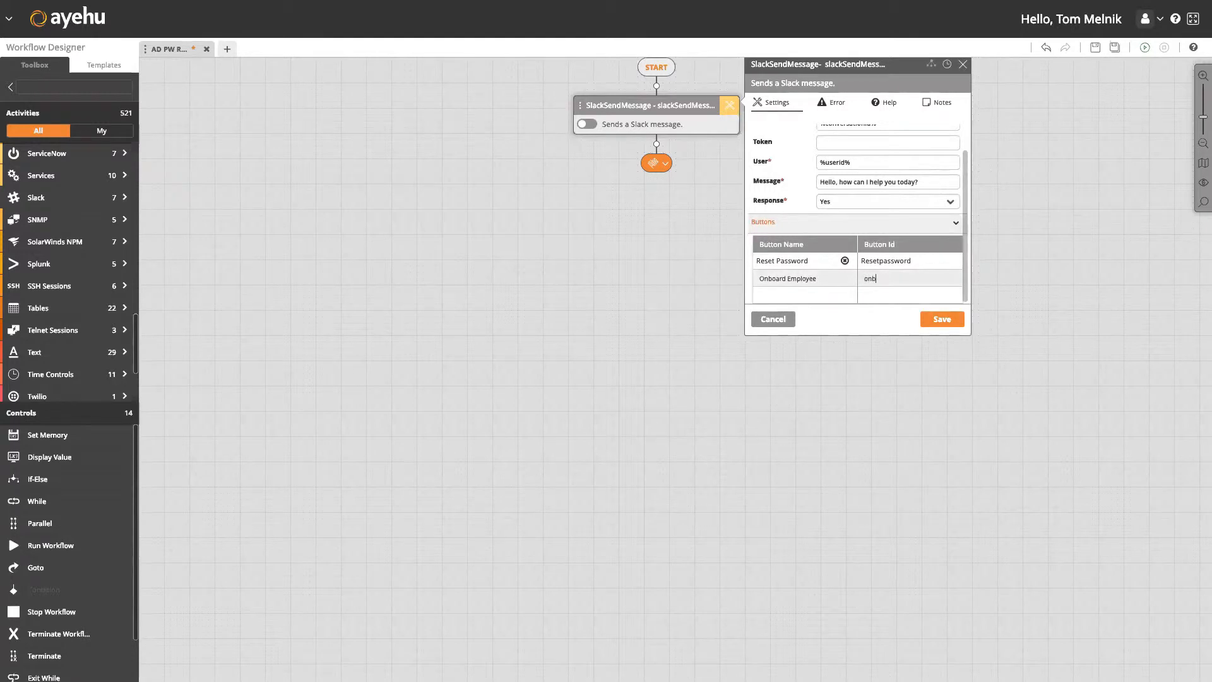
pyautogui.press('BackSpace')
pyautogui.press('BackSpace')
pyautogui.press('BackSpace')
pyautogui.press('BackSpace')
pyautogui.press('BackSpace')
pyautogui.write('OnboardEmployee')
# Add the Terminate Employee (id TerminateEmployee) and Request Access buttons.
pyautogui.click(793, 297)
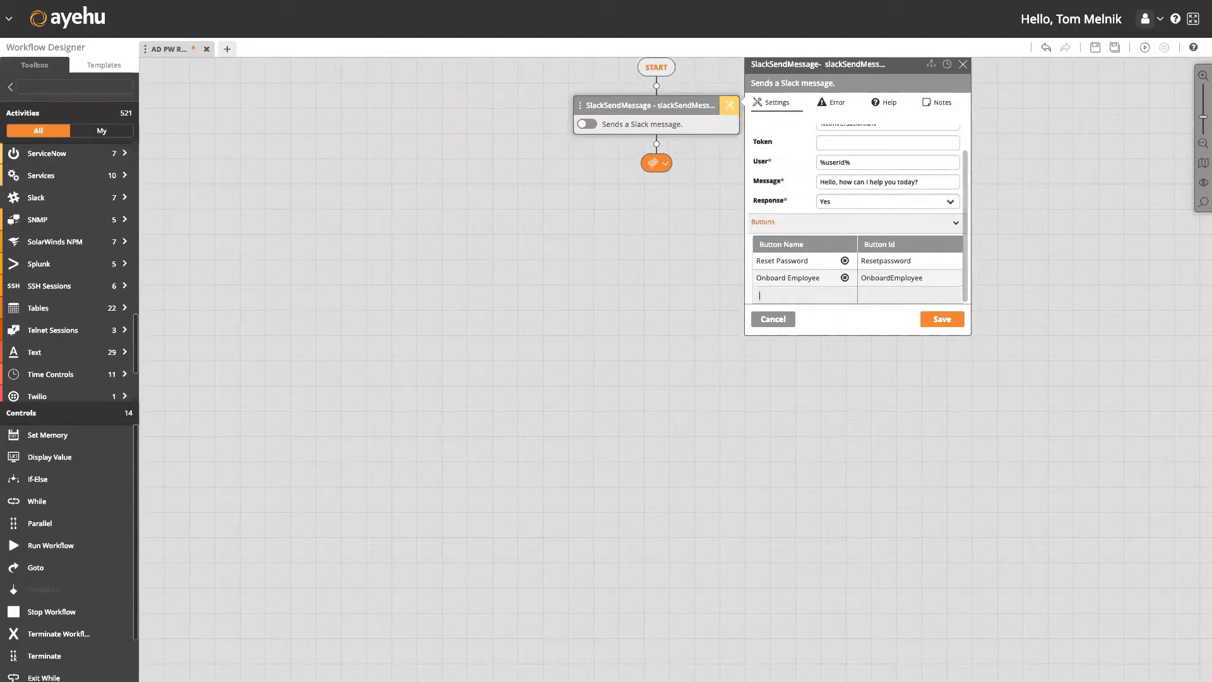
pyautogui.write('Terminate E')
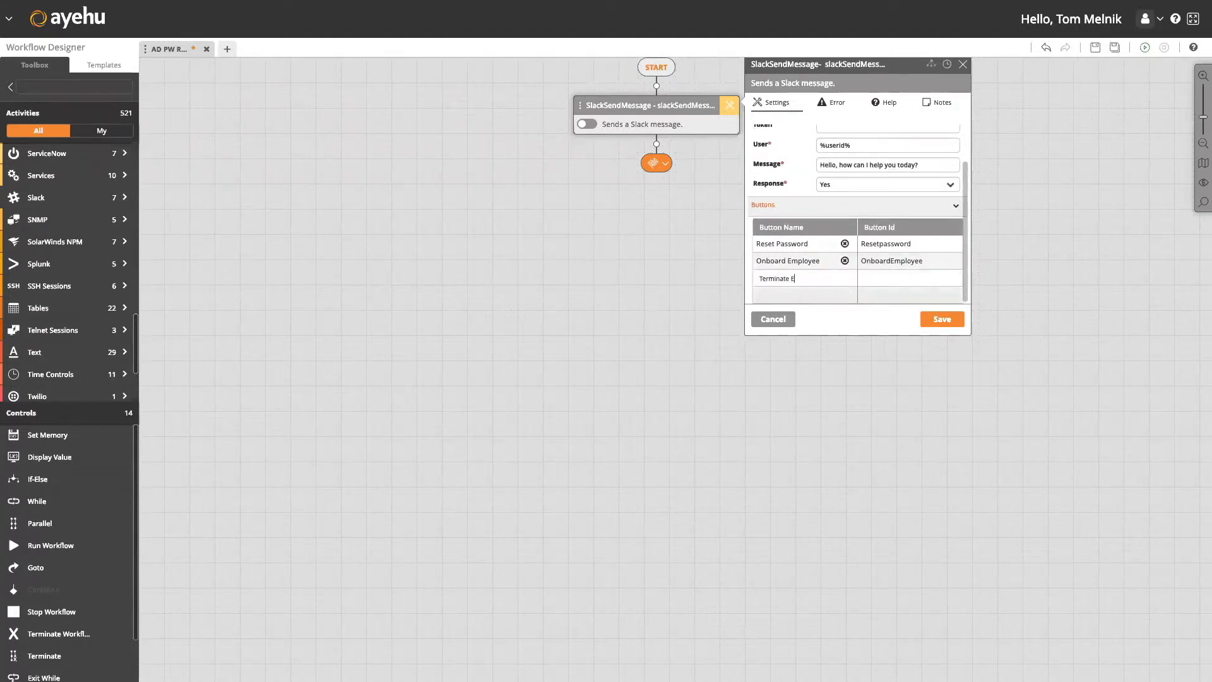
pyautogui.write('mployee')
pyautogui.click(875, 277)
pyautogui.write('TerminateE')
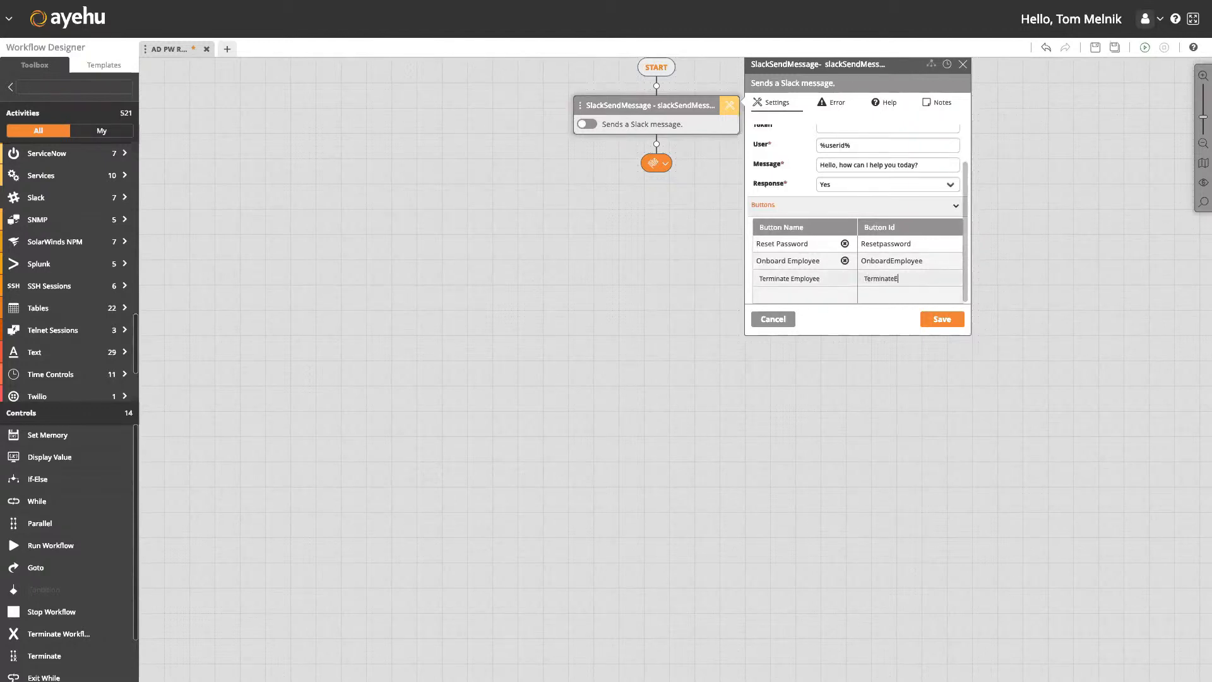
pyautogui.press('BackSpace')
pyautogui.write('employee')
pyautogui.click(894, 278)
pyautogui.press('Delete')
pyautogui.write('E')
pyautogui.press('Return')
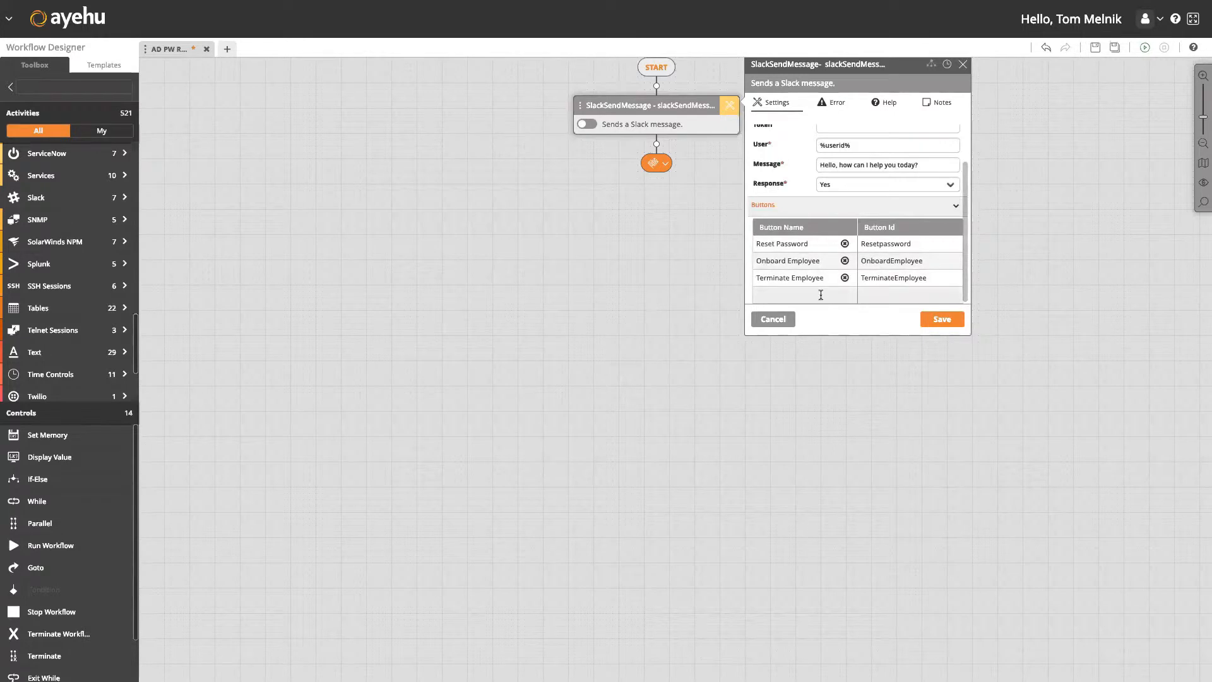
pyautogui.scroll(-1, 821, 295)
pyautogui.write('Reque')
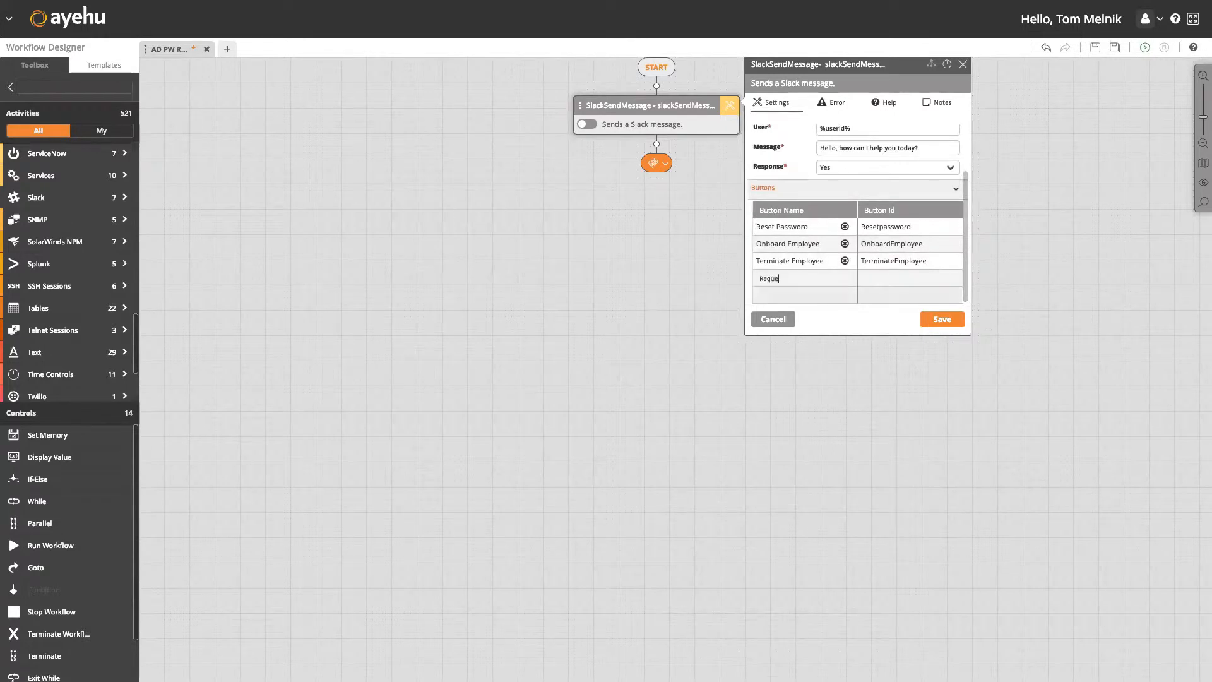
pyautogui.write('st AccessRequest Access')
pyautogui.press('Return')
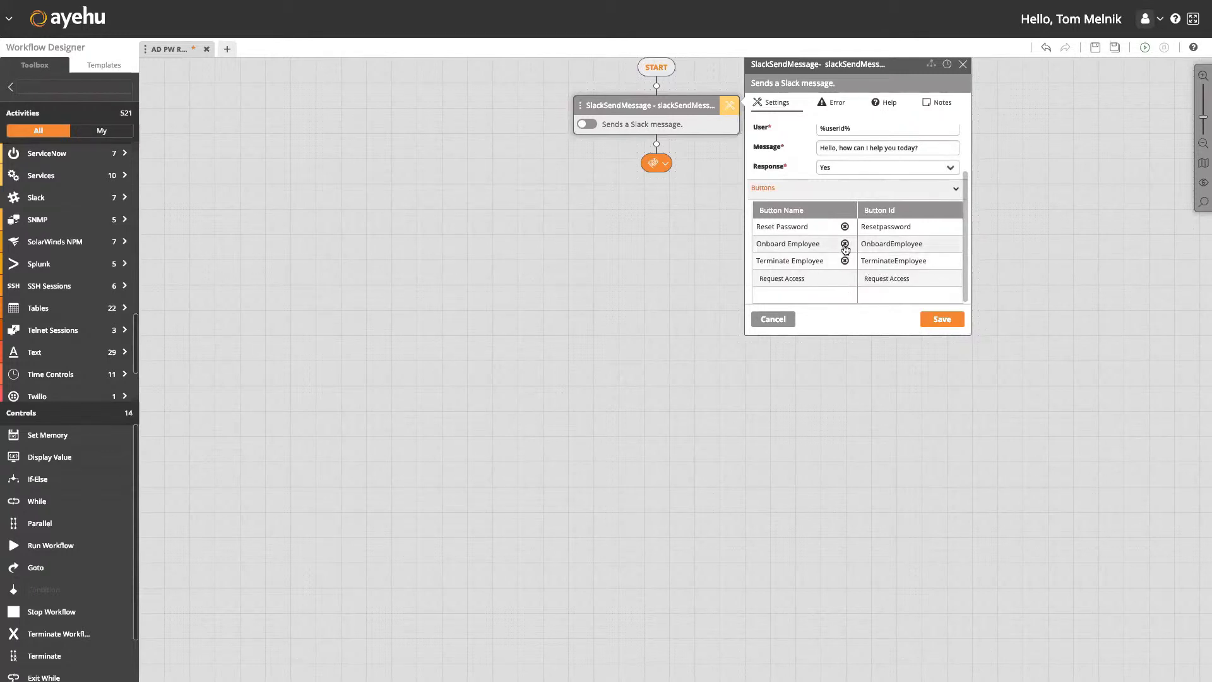
# Correct the first id to ResetPassword, title the step 'Greeting', and save.
pyautogui.click(882, 228)
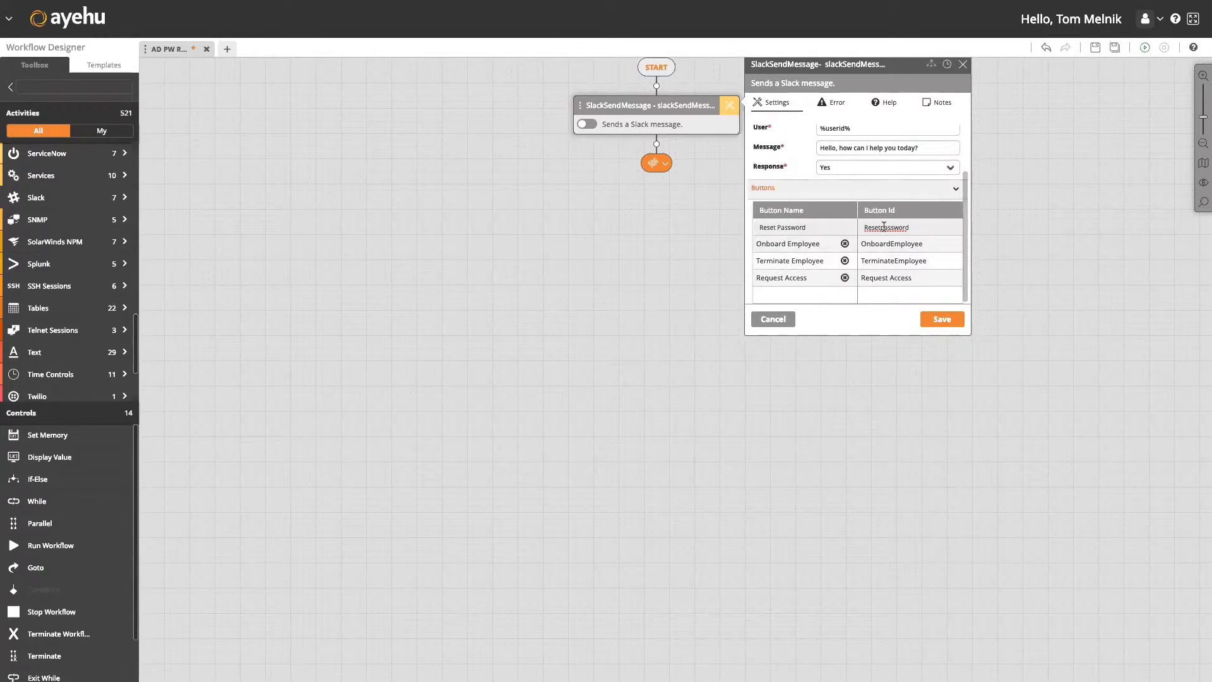
pyautogui.press('BackSpace')
pyautogui.write('P')
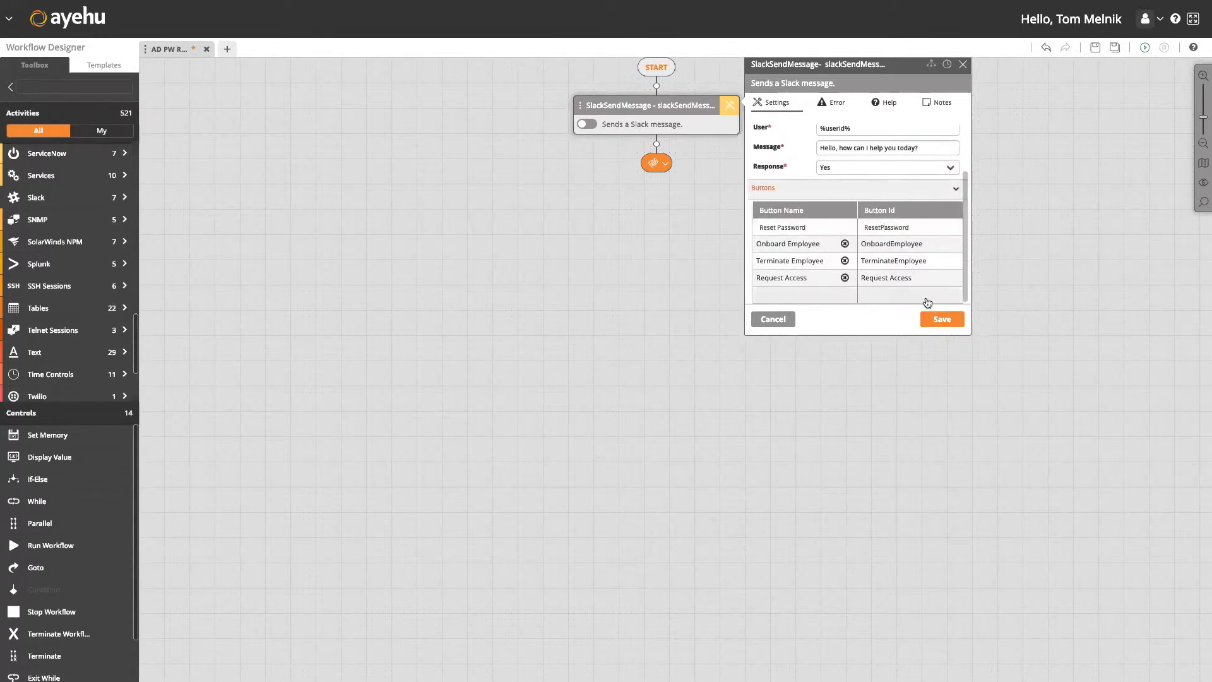
pyautogui.click(895, 66)
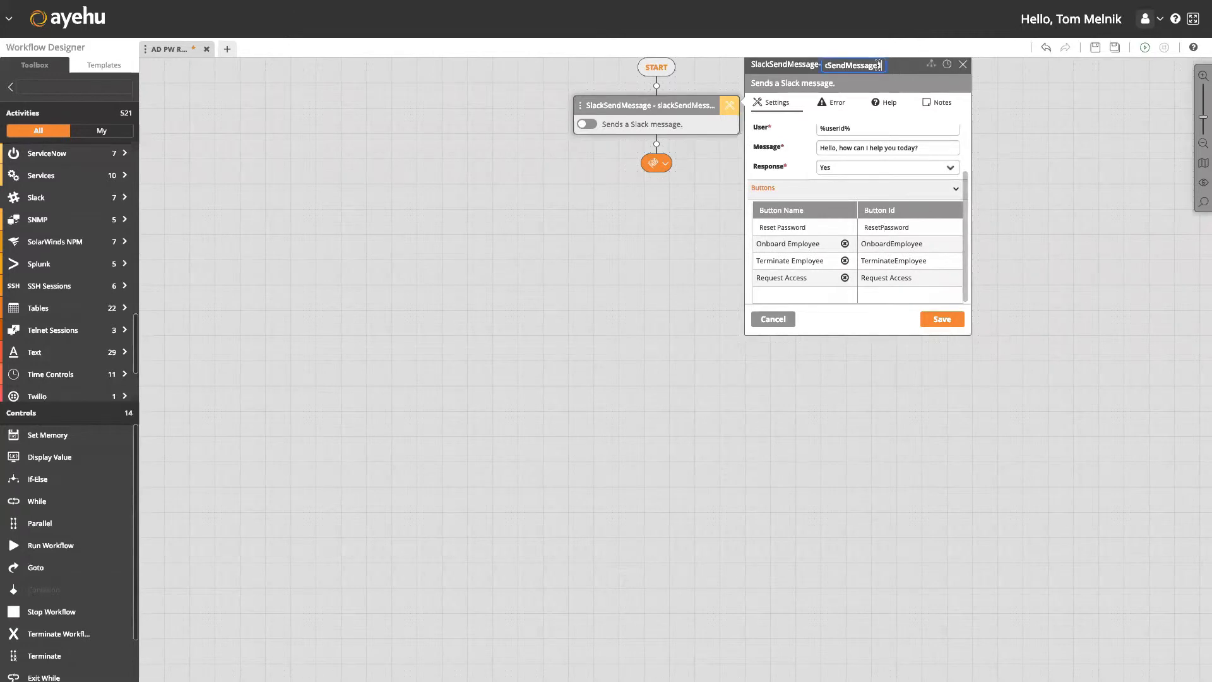
pyautogui.write('Greeting')
pyautogui.click(951, 320)
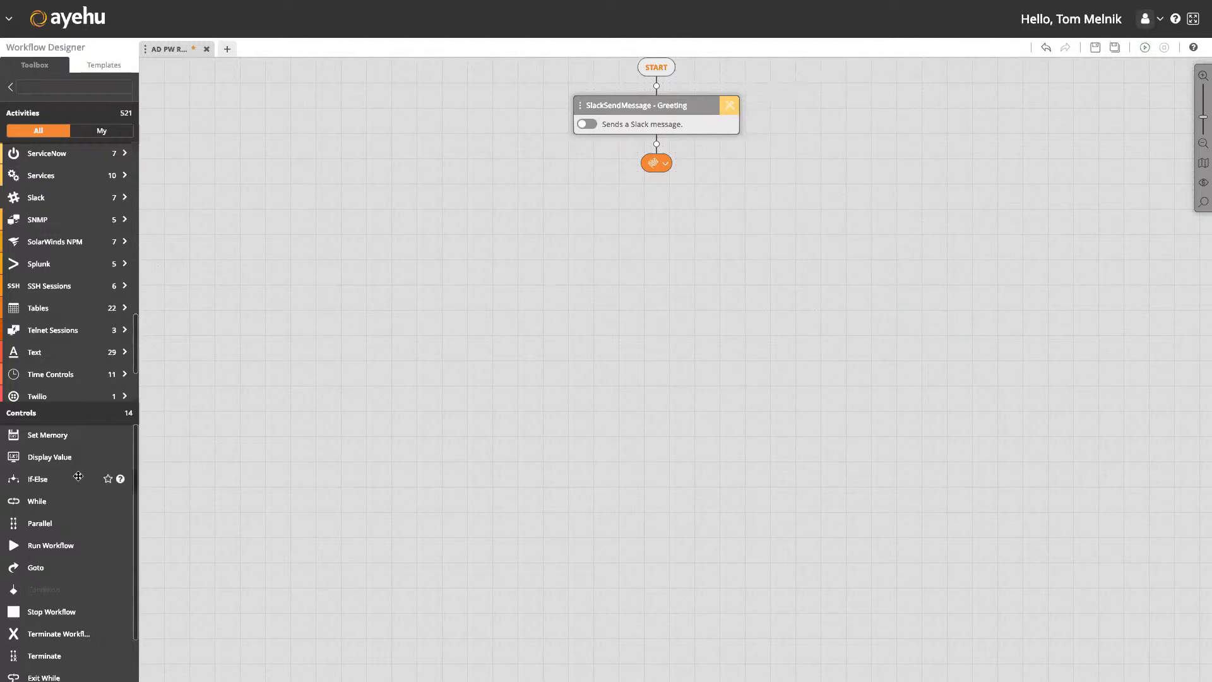
# Insert an If-Else below Greeting with its left branch set to User Defined, Equals 'ResetPassword'.
pyautogui.moveTo(662, 143); pyautogui.dragTo(657, 145)
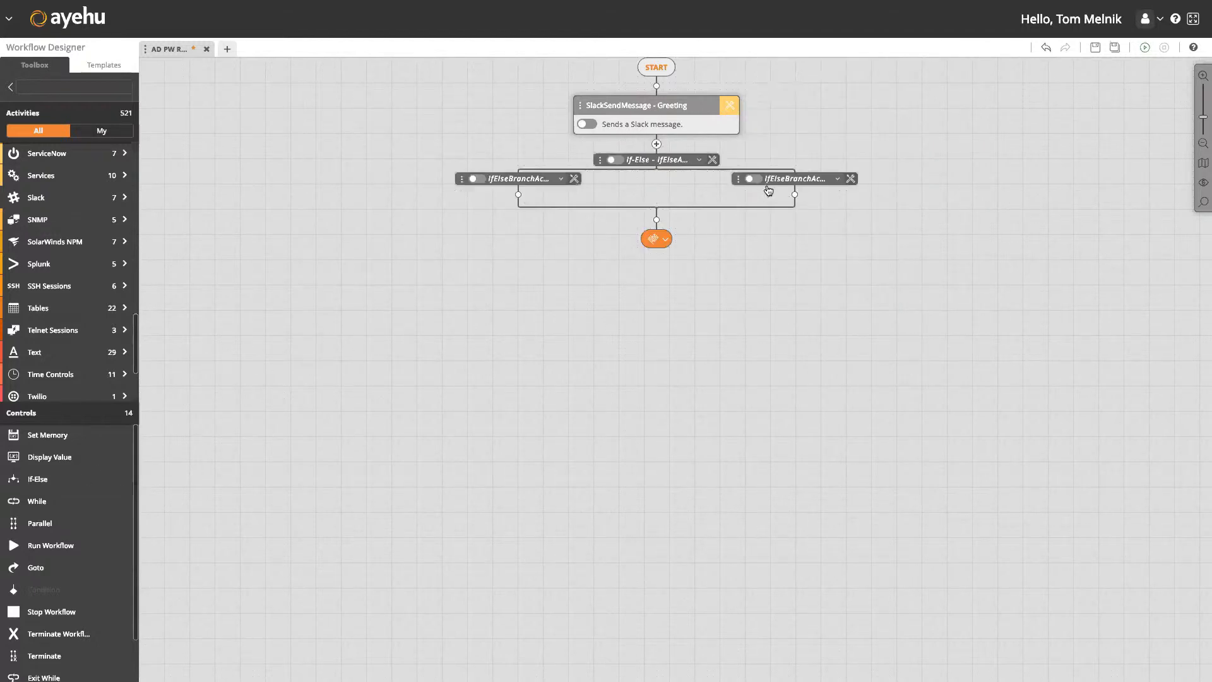
pyautogui.click(574, 179)
pyautogui.click(673, 228)
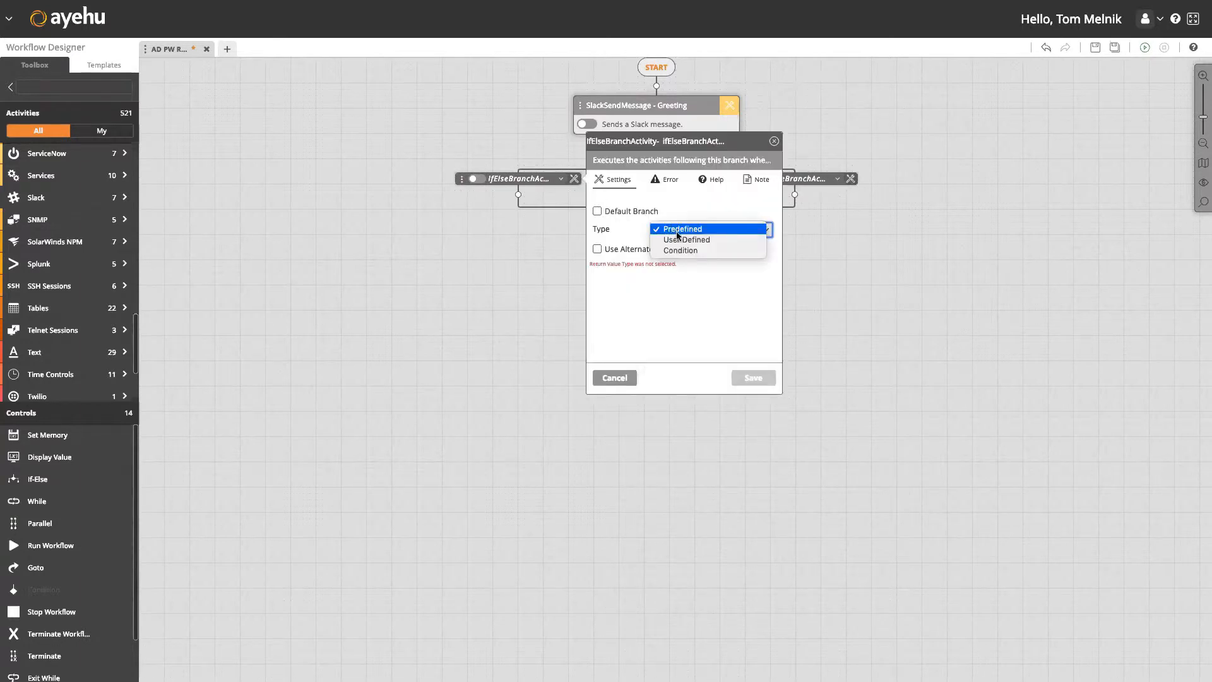
pyautogui.click(681, 241)
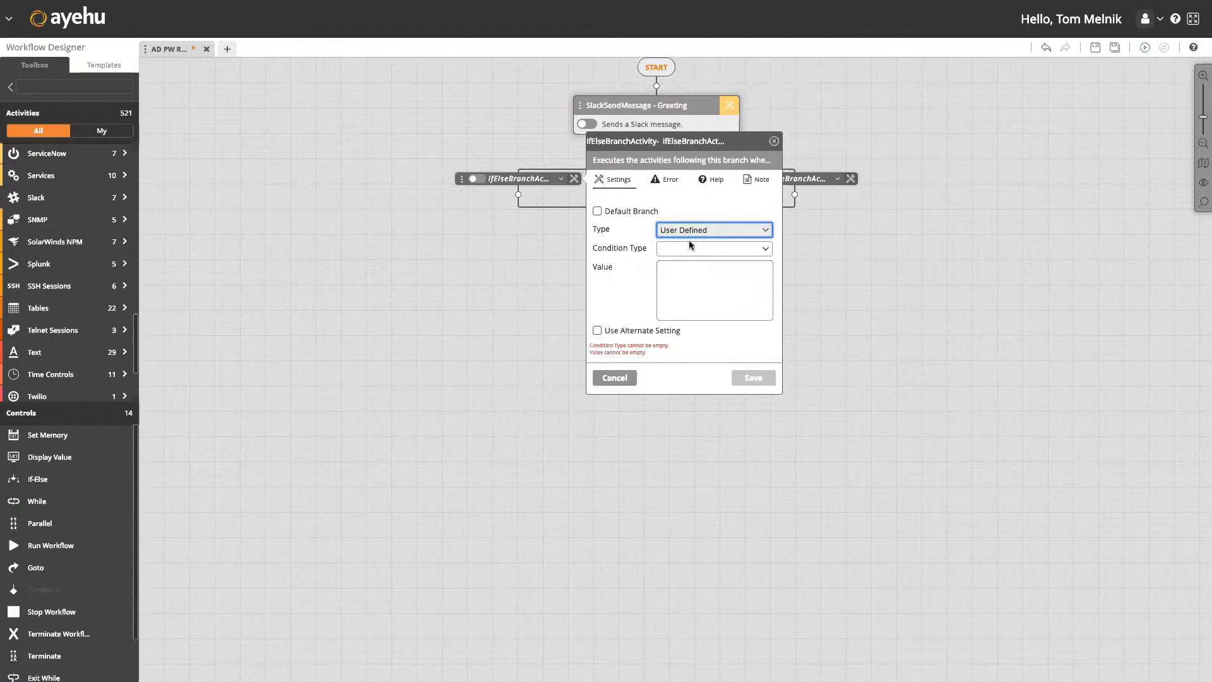
pyautogui.click(691, 248)
pyautogui.click(694, 249)
pyautogui.click(701, 272)
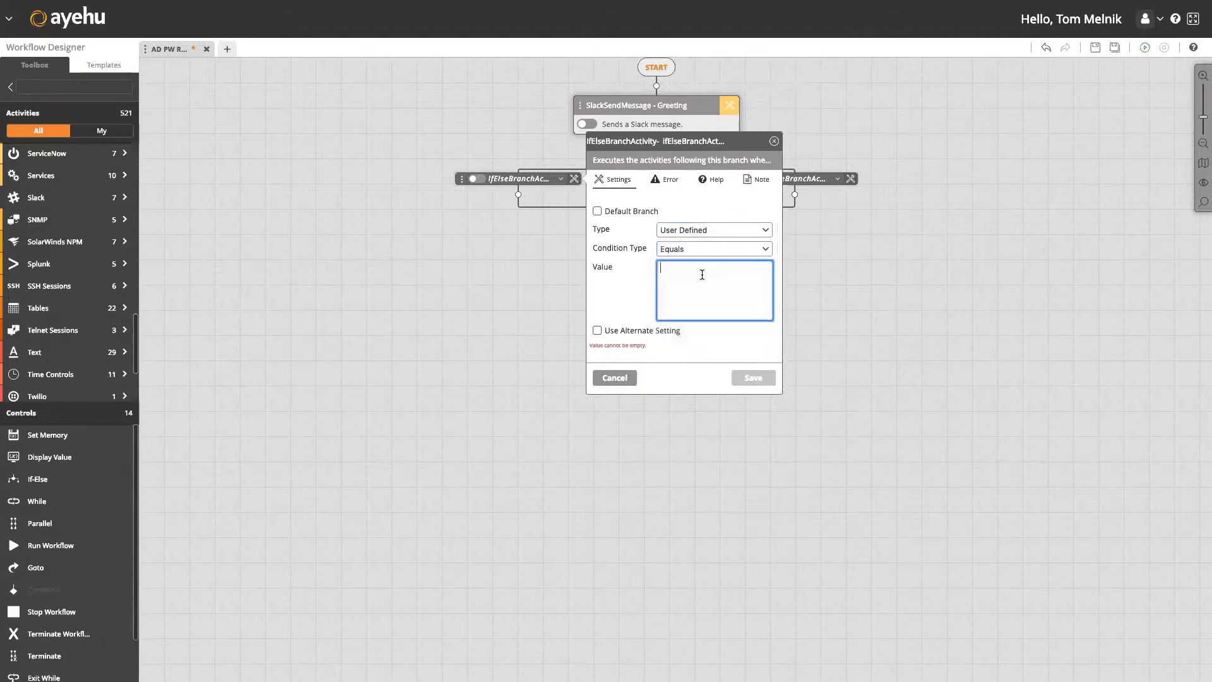
pyautogui.write('ResetP')
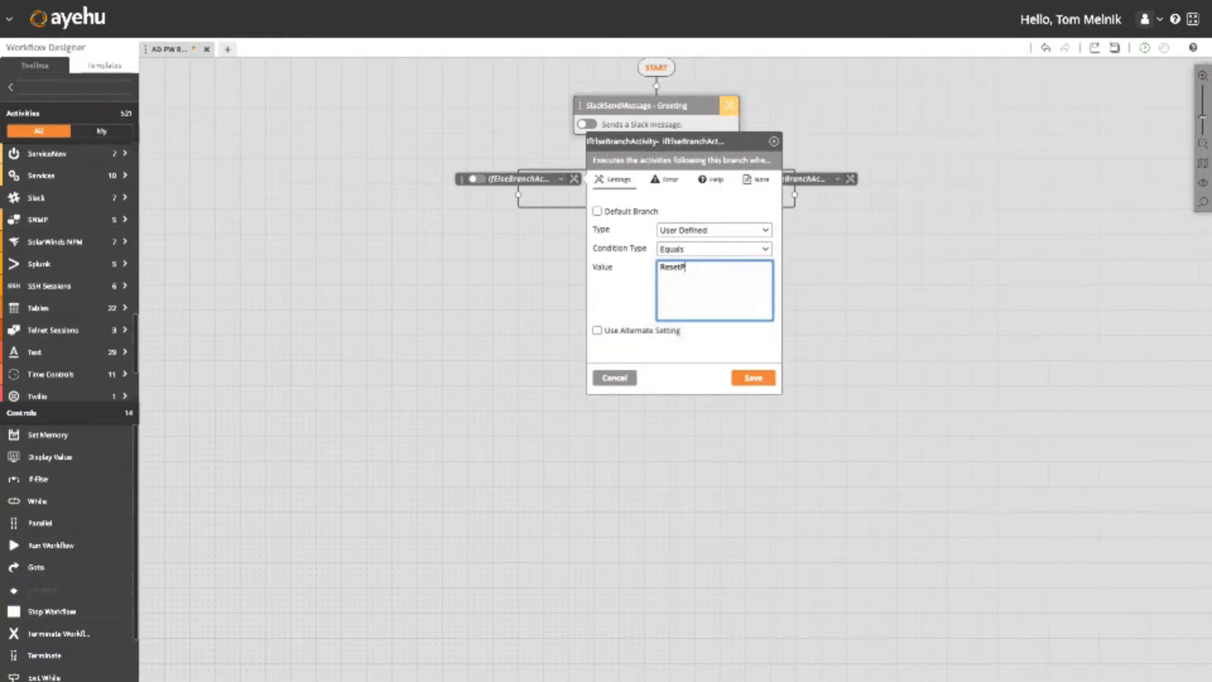
pyautogui.write('assword')
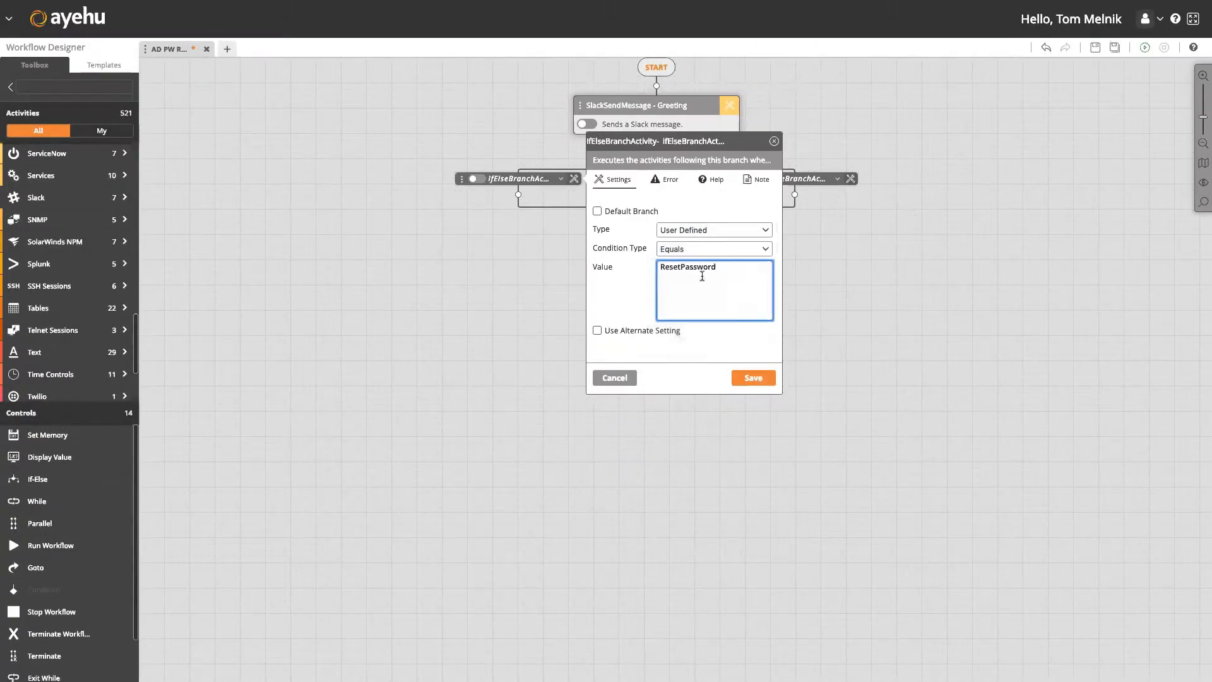
pyautogui.click(755, 378)
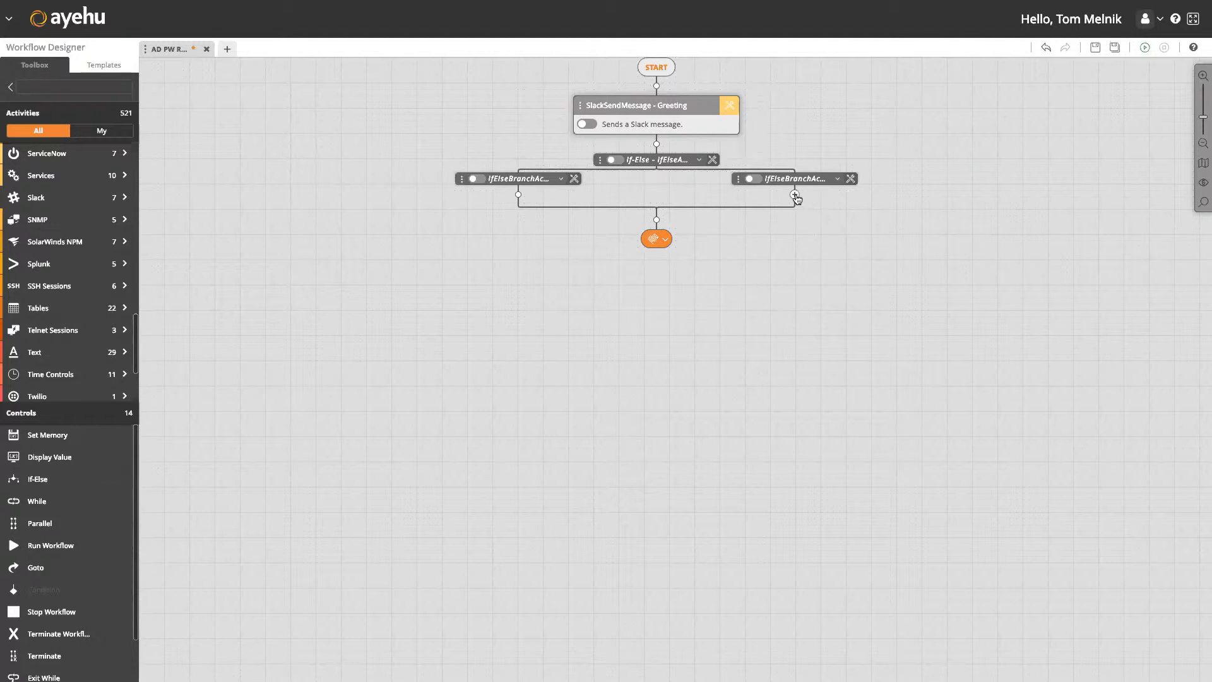
# Add a Slack Send Message to the right branch with Tobi module, %conversationId% and %userId%.
pyautogui.click(795, 195)
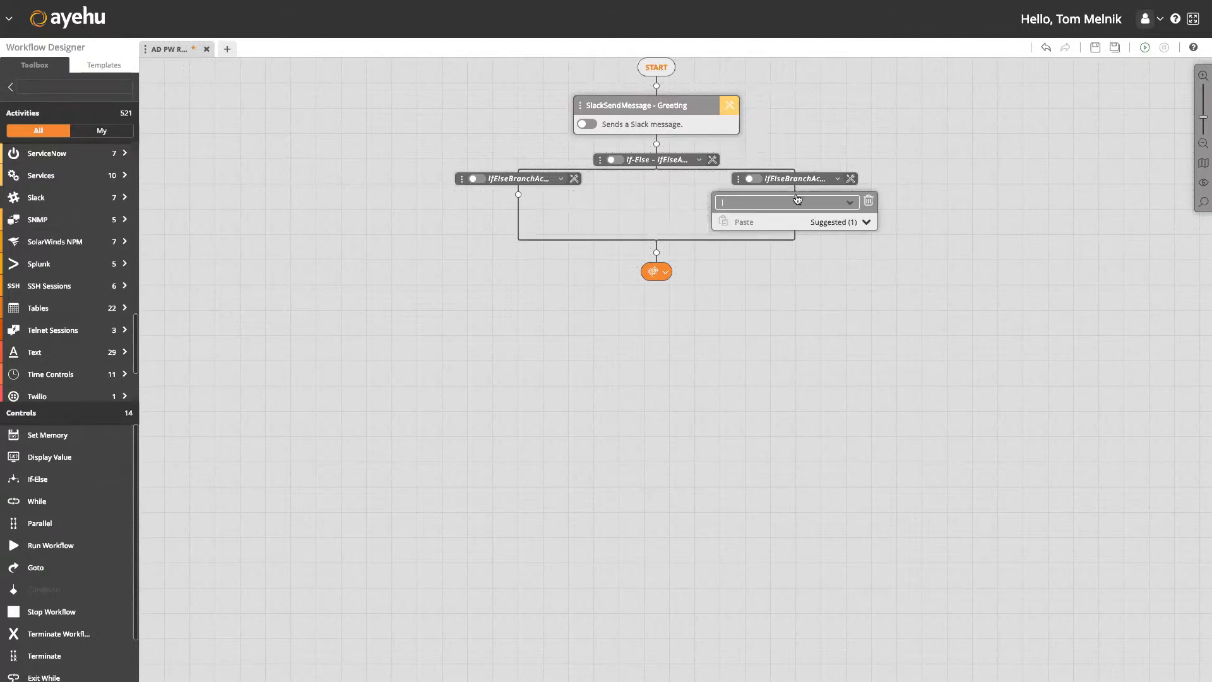
pyautogui.write('slack')
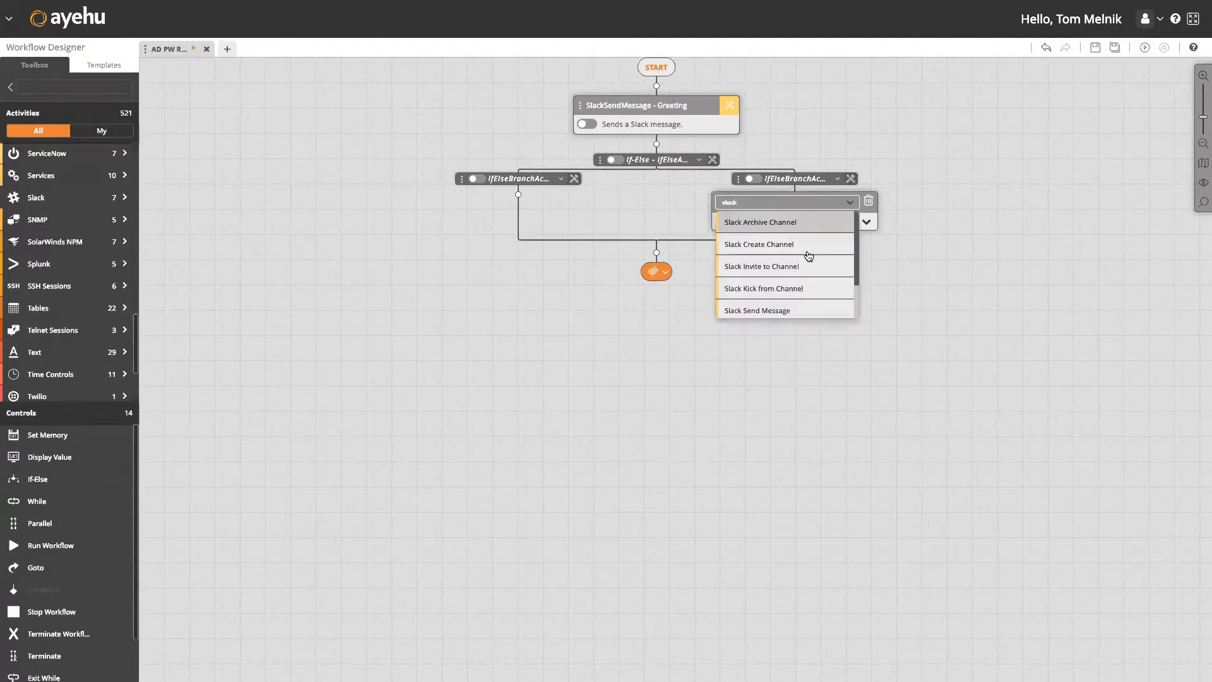
pyautogui.click(818, 311)
pyautogui.click(873, 220)
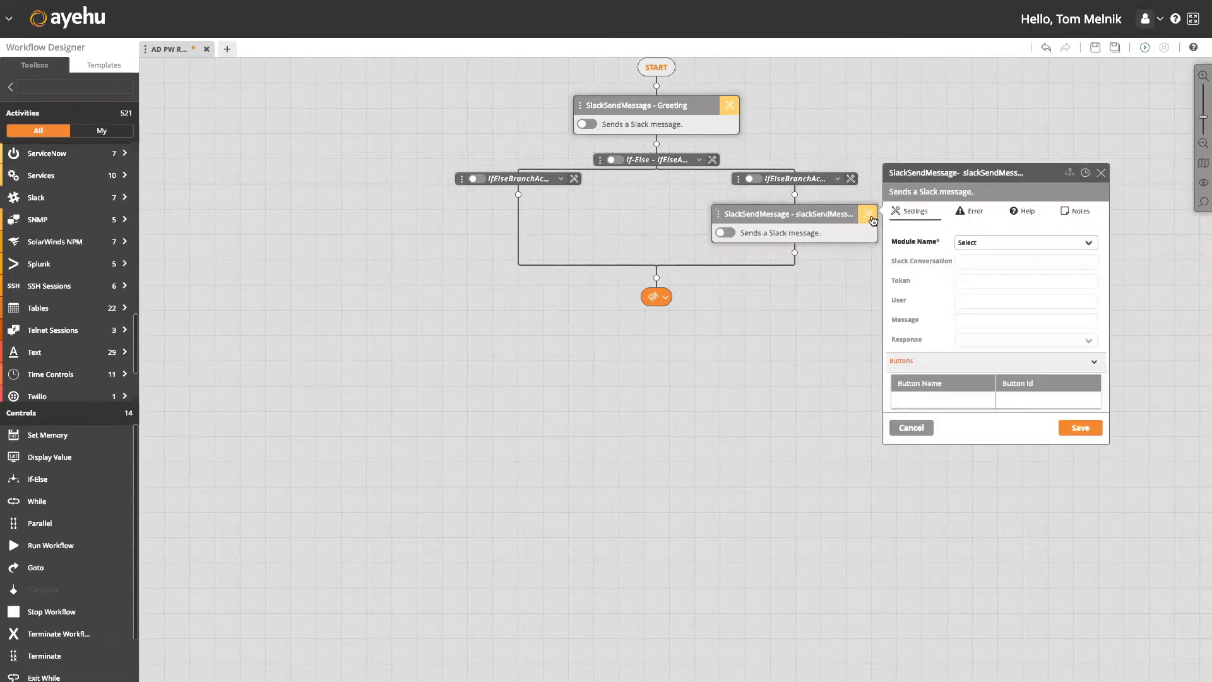
pyautogui.click(980, 243)
pyautogui.click(984, 261)
pyautogui.click(983, 262)
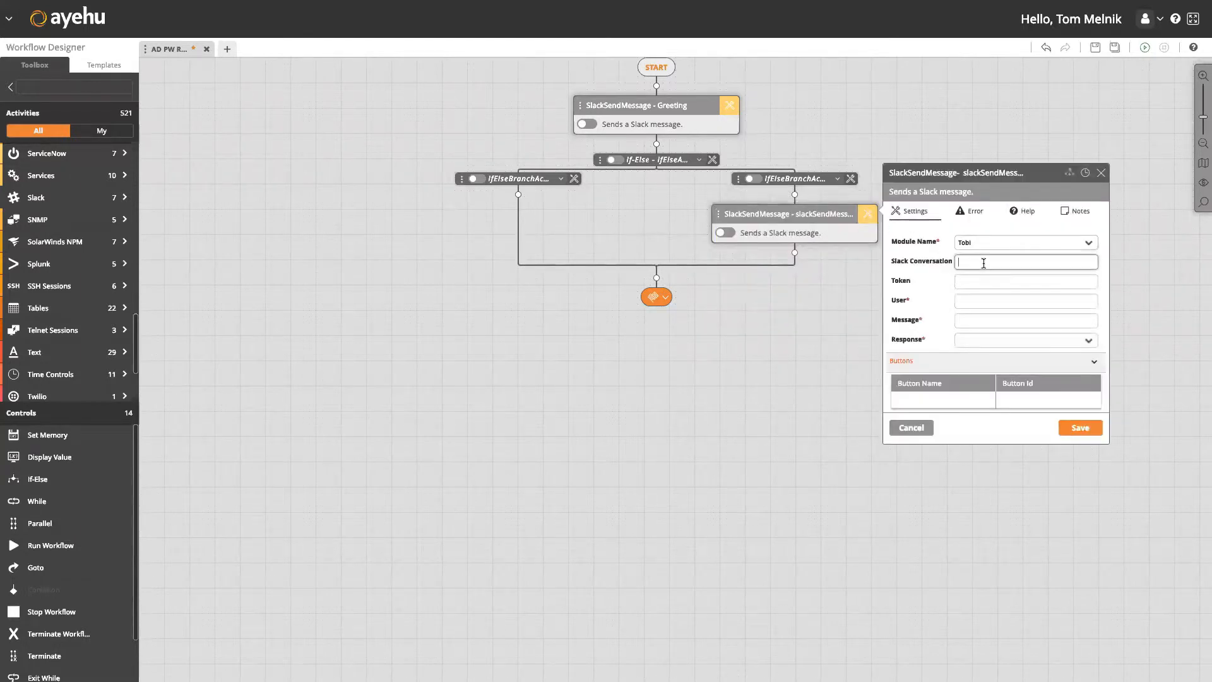
pyautogui.write('%conve')
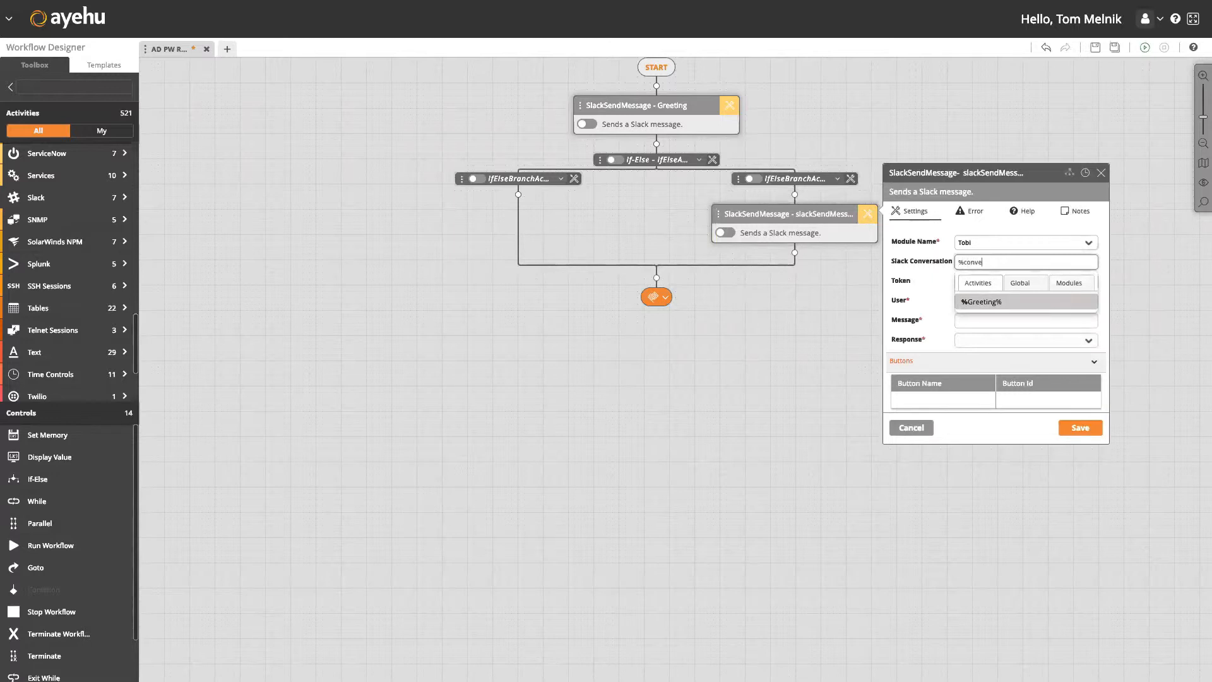
pyautogui.write('rsationId')
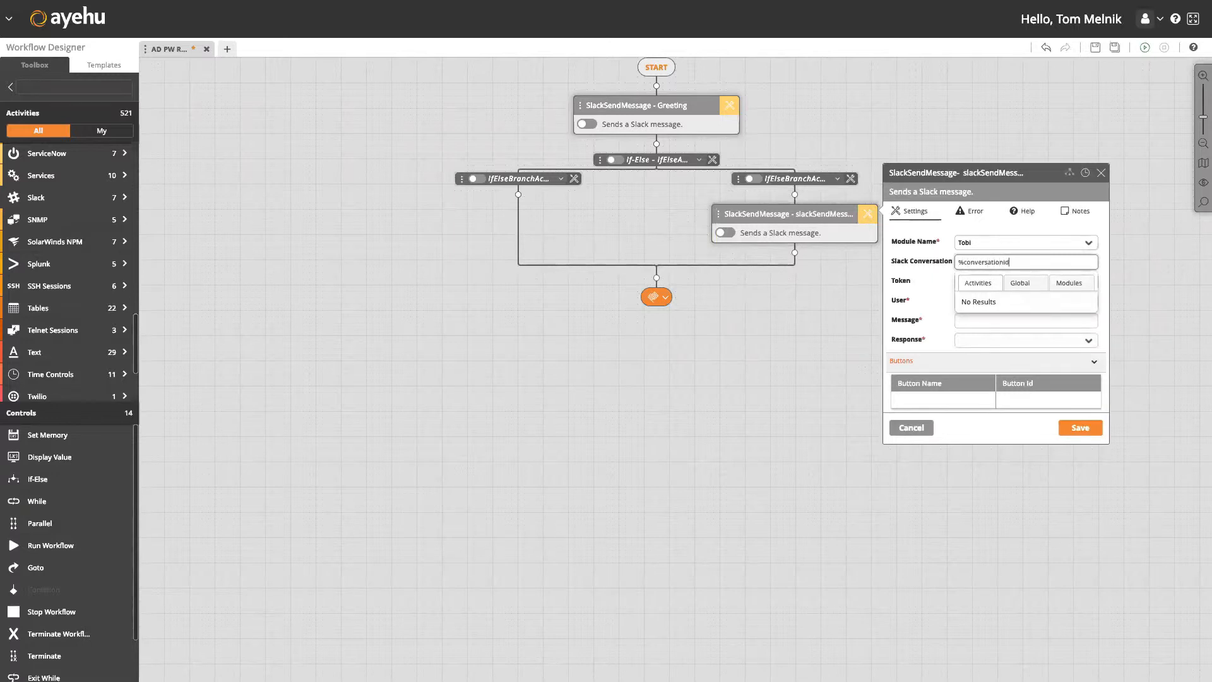
pyautogui.write('%')
pyautogui.press('Tab')
pyautogui.press('Tab')
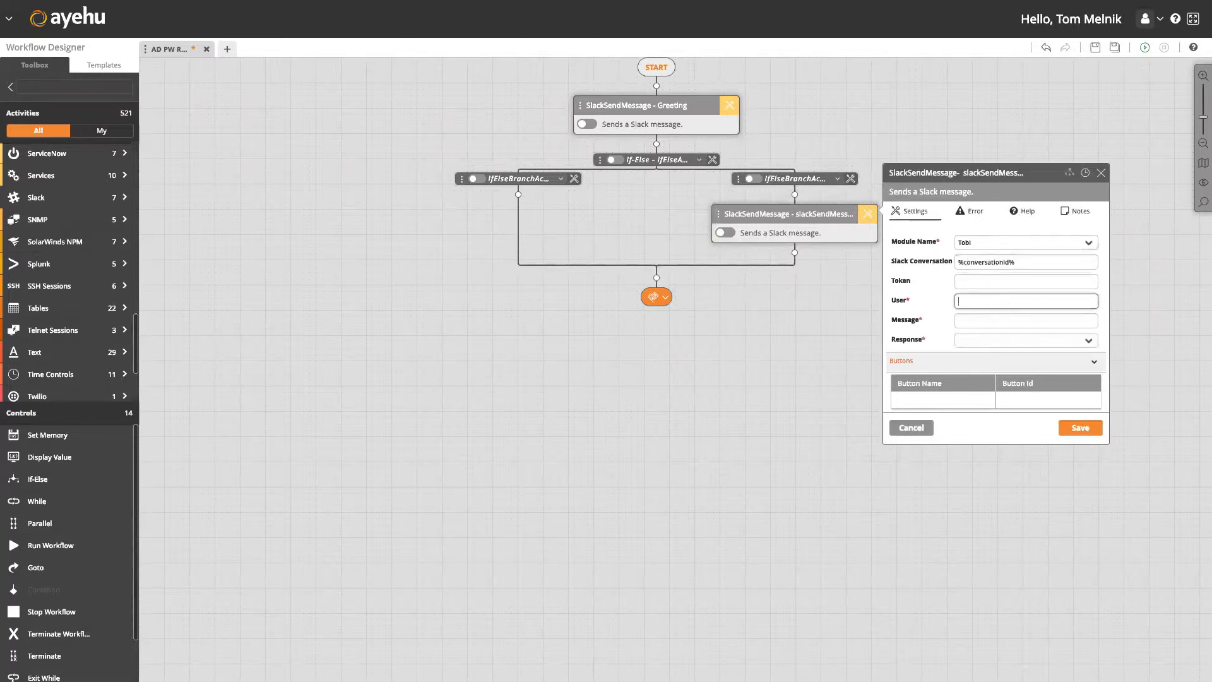
pyautogui.write('%userId%')
pyautogui.press('Tab')
# Set its message to 'Sorry, we cannot help process that request.' with Response Complete and save.
pyautogui.write('Sorry, we cannot ')
pyautogui.write('help proc')
pyautogui.write('cess')
pyautogui.press('BackSpace')
pyautogui.press('BackSpace')
pyautogui.press('BackSpace')
pyautogui.write('ss that ')
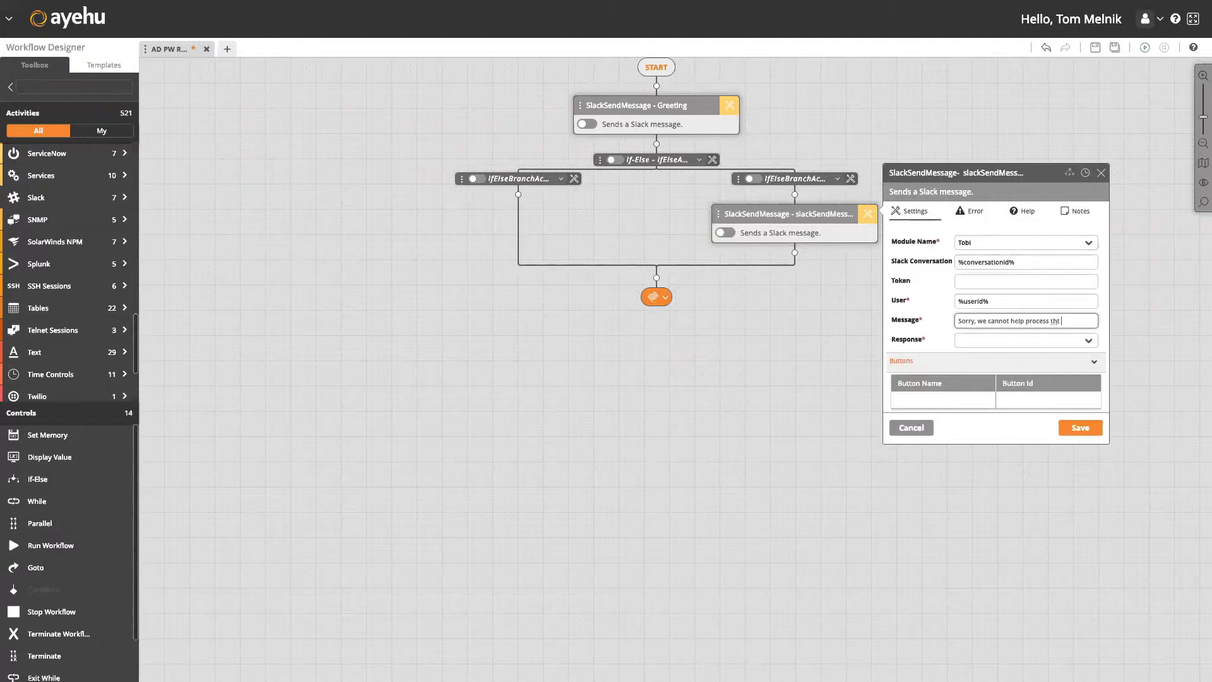
pyautogui.write('request.')
pyautogui.press('Tab')
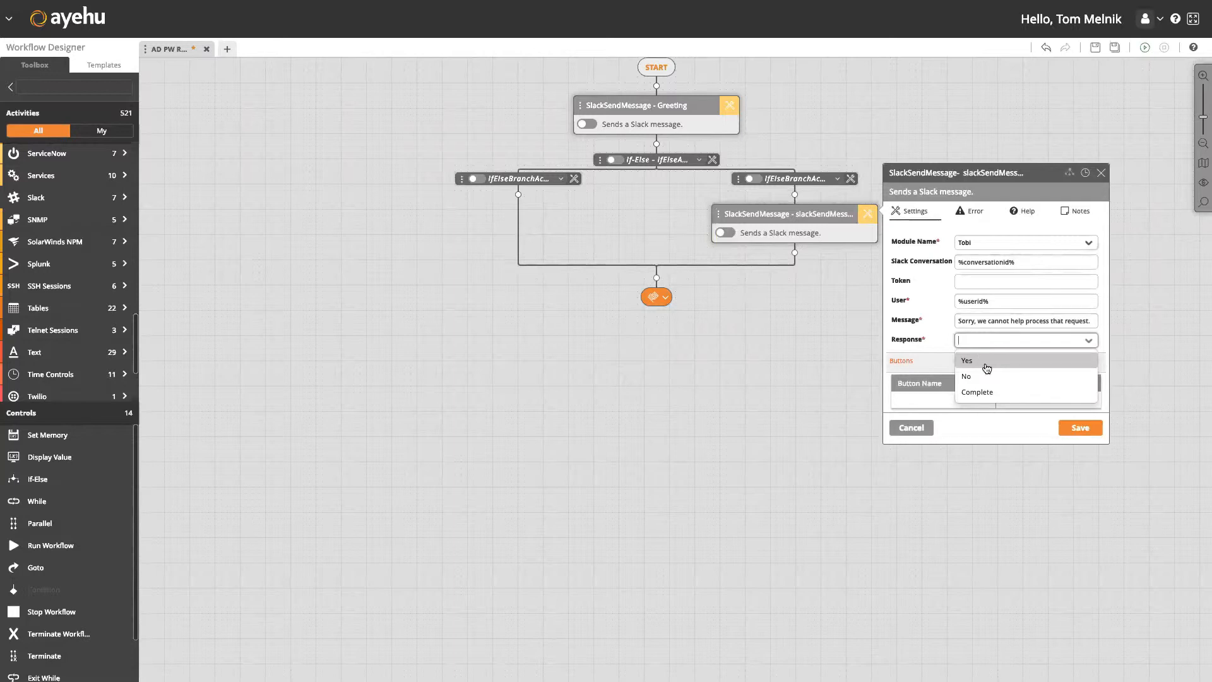
pyautogui.click(985, 392)
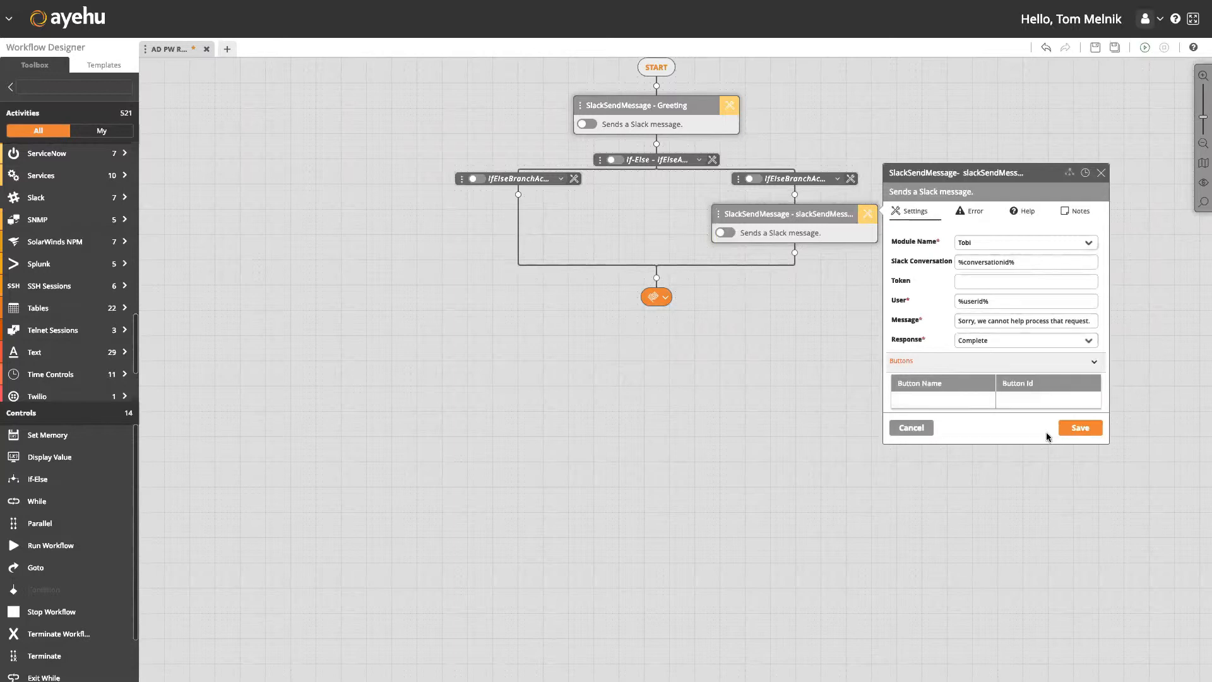
pyautogui.click(1081, 428)
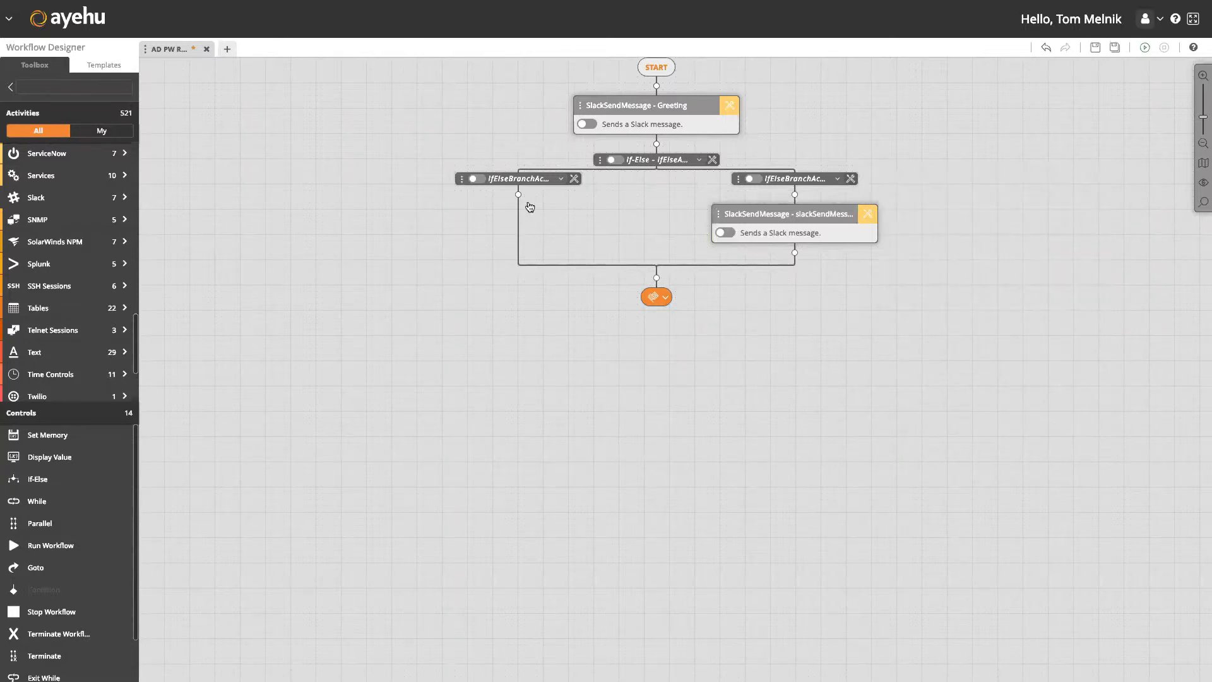
# Place AD Search User Logon Name on the left branch with host 172.31.18.20.
pyautogui.scroll(10, 120, 227)
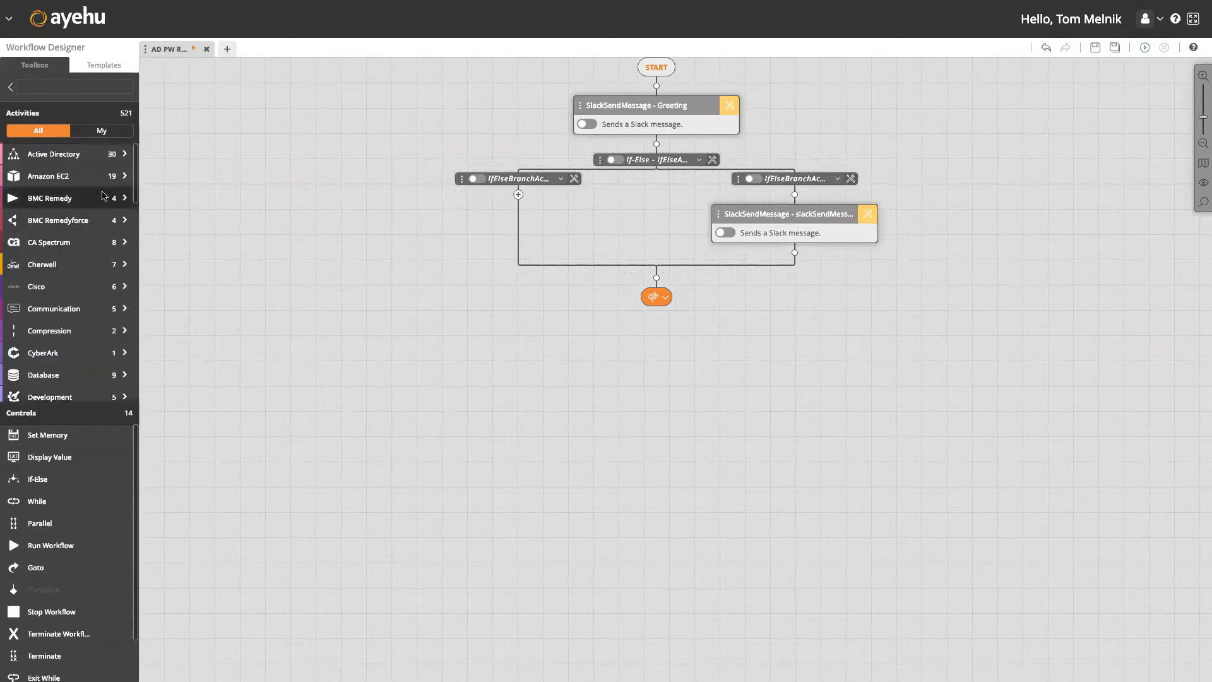
pyautogui.moveTo(104, 163)
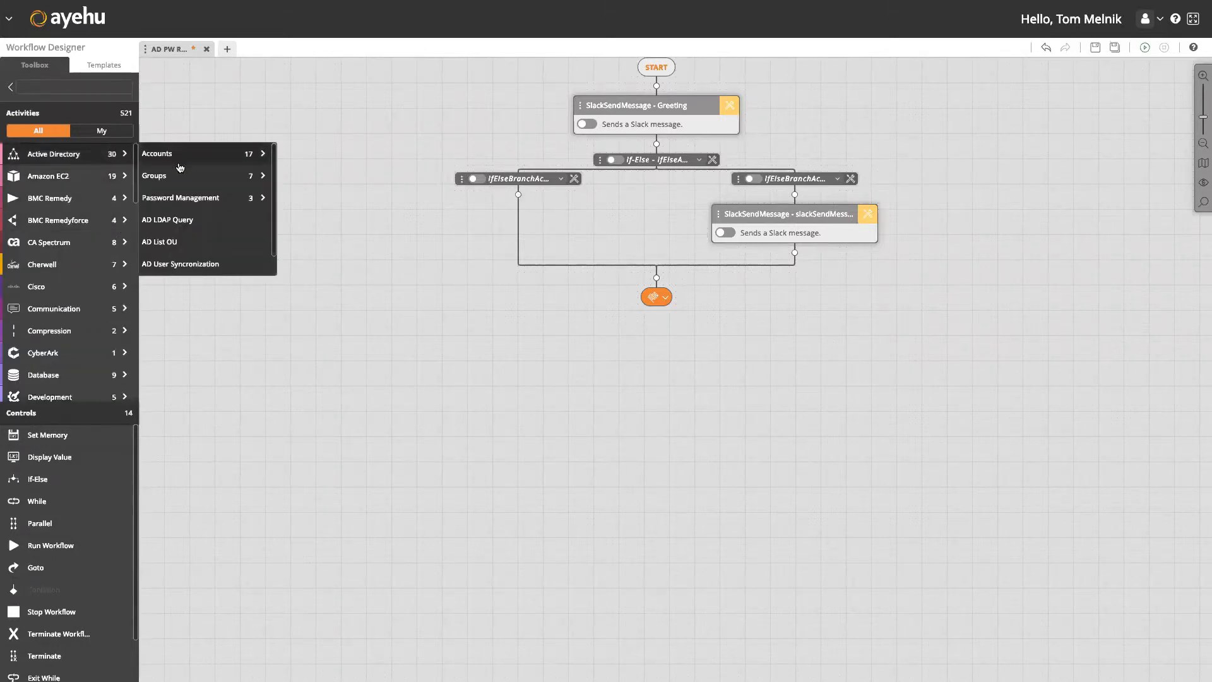
pyautogui.moveTo(219, 156)
pyautogui.scroll(-5, 354, 208)
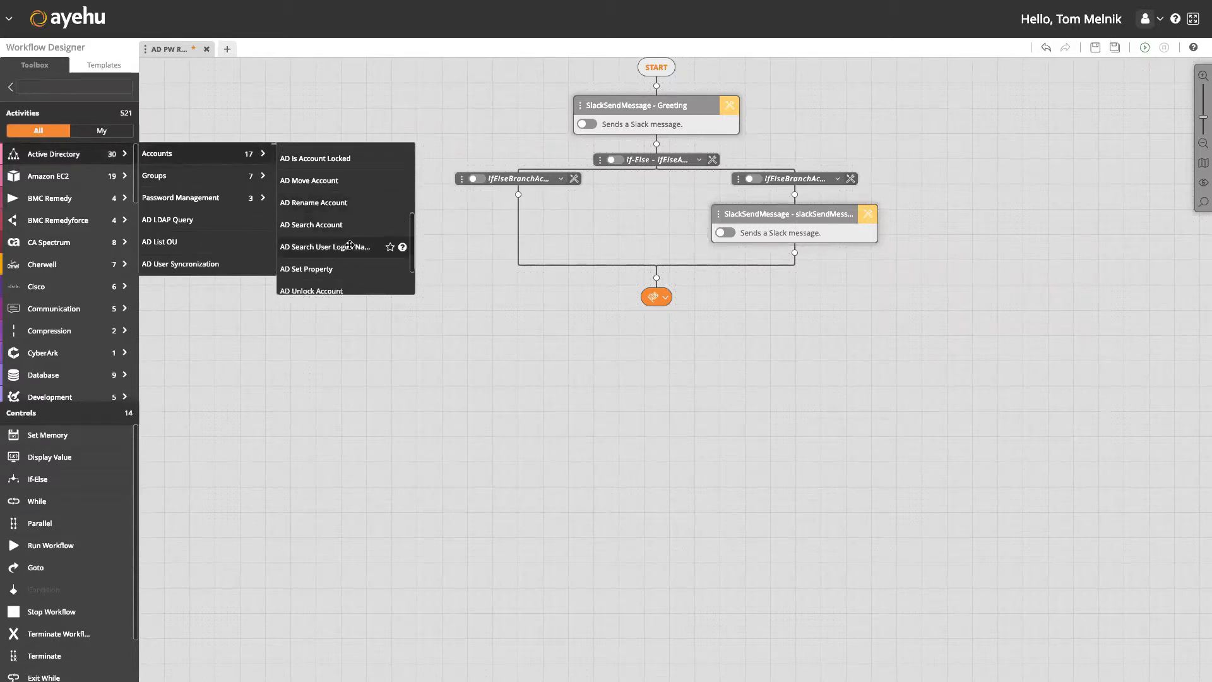
pyautogui.moveTo(348, 248); pyautogui.dragTo(518, 194)
pyautogui.click(736, 242)
pyautogui.click(731, 261)
# Map the First Name property to %user% and save the search settings.
pyautogui.click(732, 260)
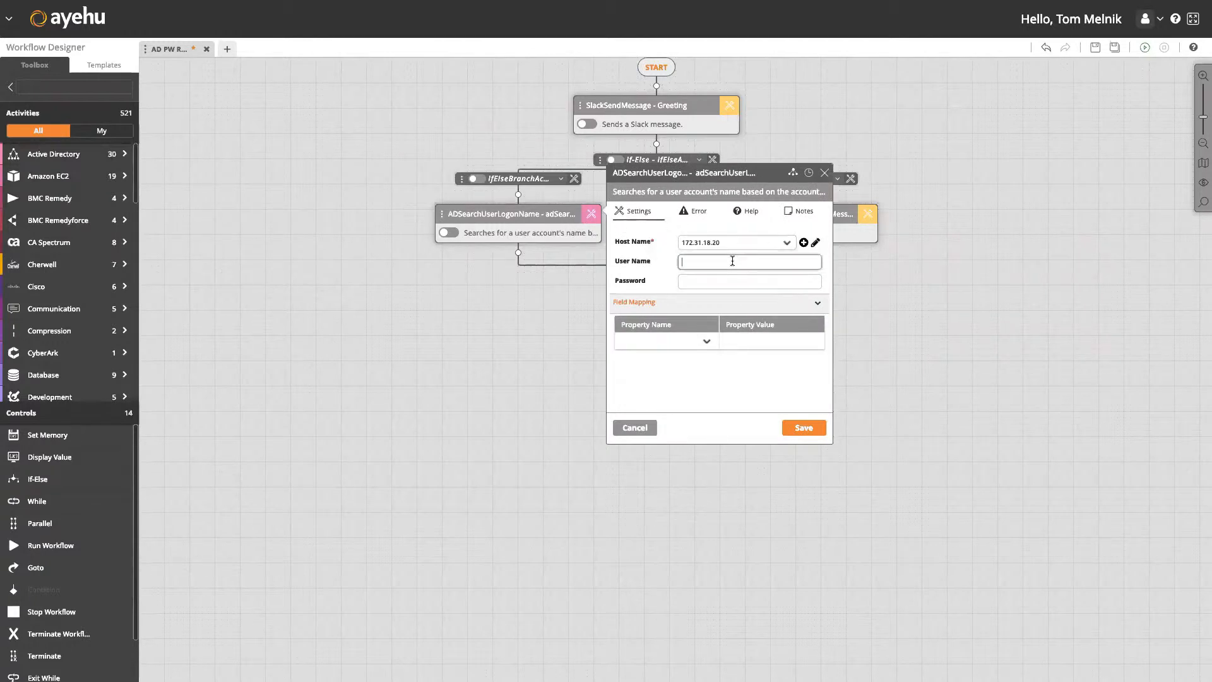
pyautogui.click(707, 341)
pyautogui.scroll(-3, 676, 424)
pyautogui.click(706, 419)
pyautogui.click(752, 340)
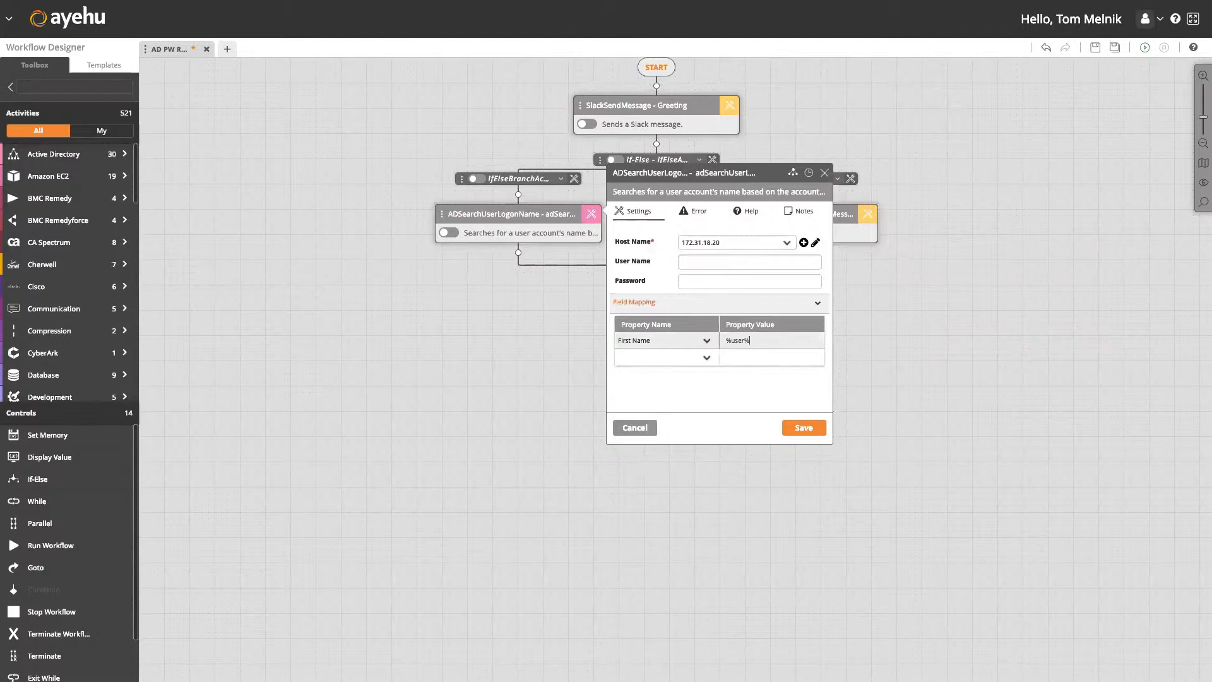
pyautogui.write('%user%')
pyautogui.click(814, 429)
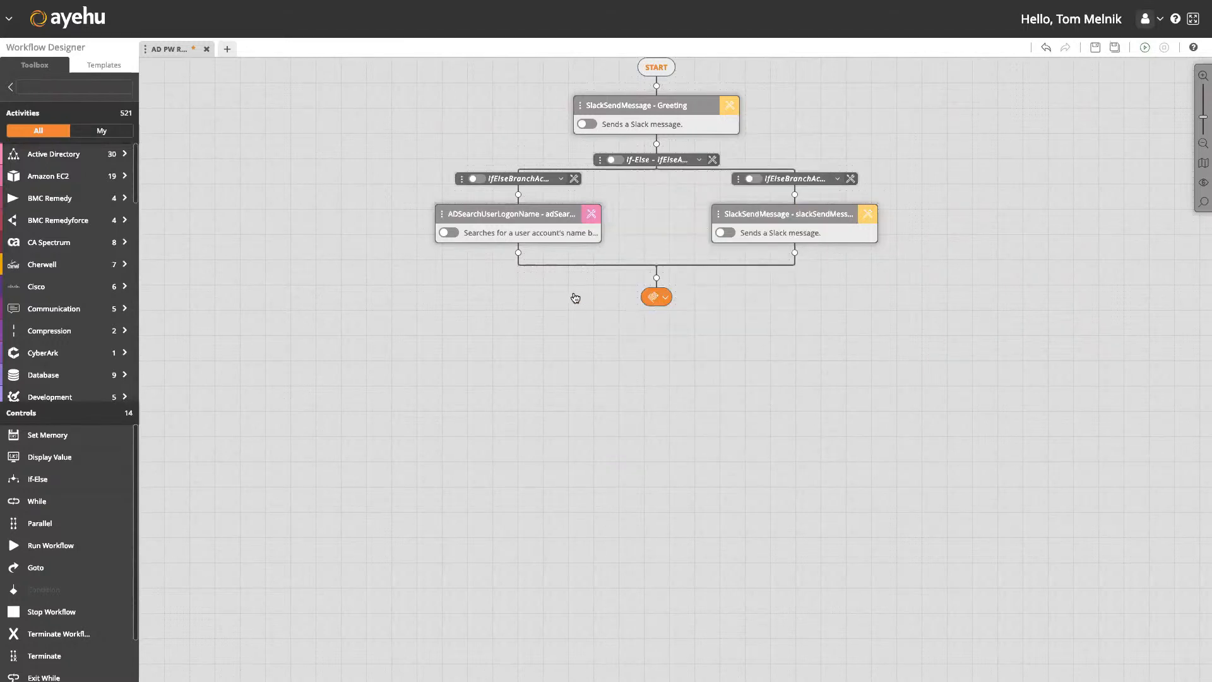
# Add AD User Exists checking %adSearchUserLogonName1% on host 172.31.18.20 and save.
pyautogui.click(122, 153)
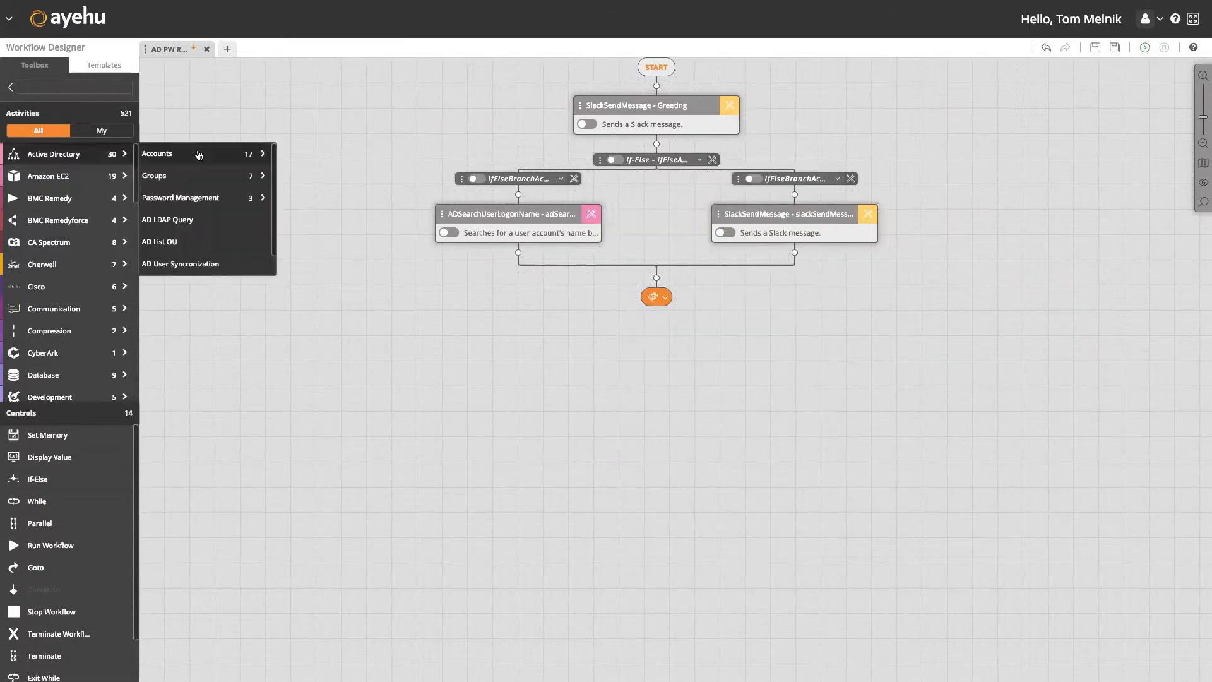
pyautogui.click(199, 154)
pyautogui.scroll(-3, 335, 189)
pyautogui.scroll(-3, 334, 190)
pyautogui.moveTo(431, 260); pyautogui.dragTo(518, 253)
pyautogui.click(593, 272)
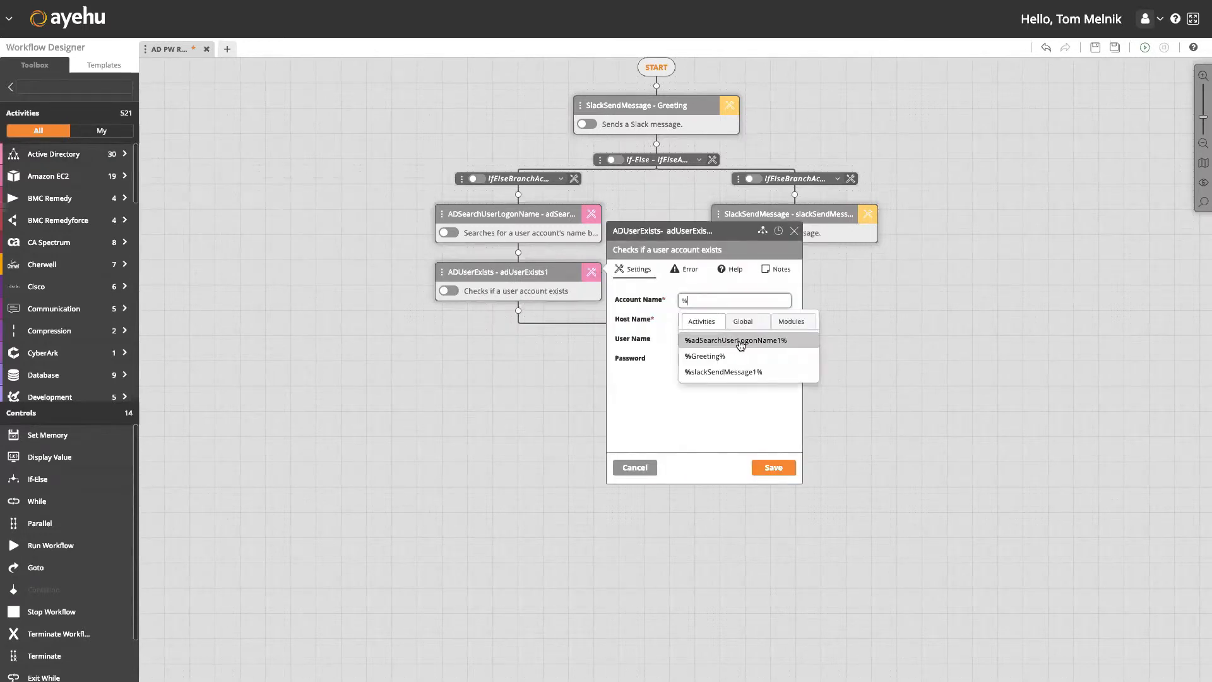
pyautogui.click(736, 341)
pyautogui.click(714, 321)
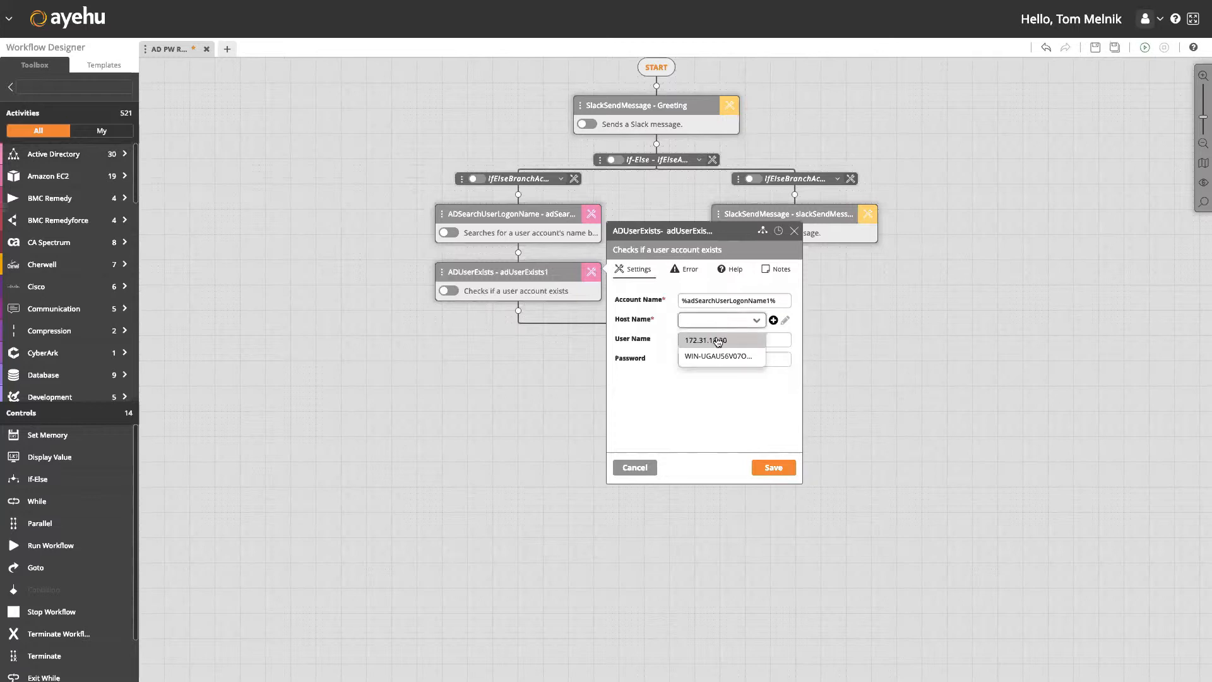
pyautogui.click(715, 339)
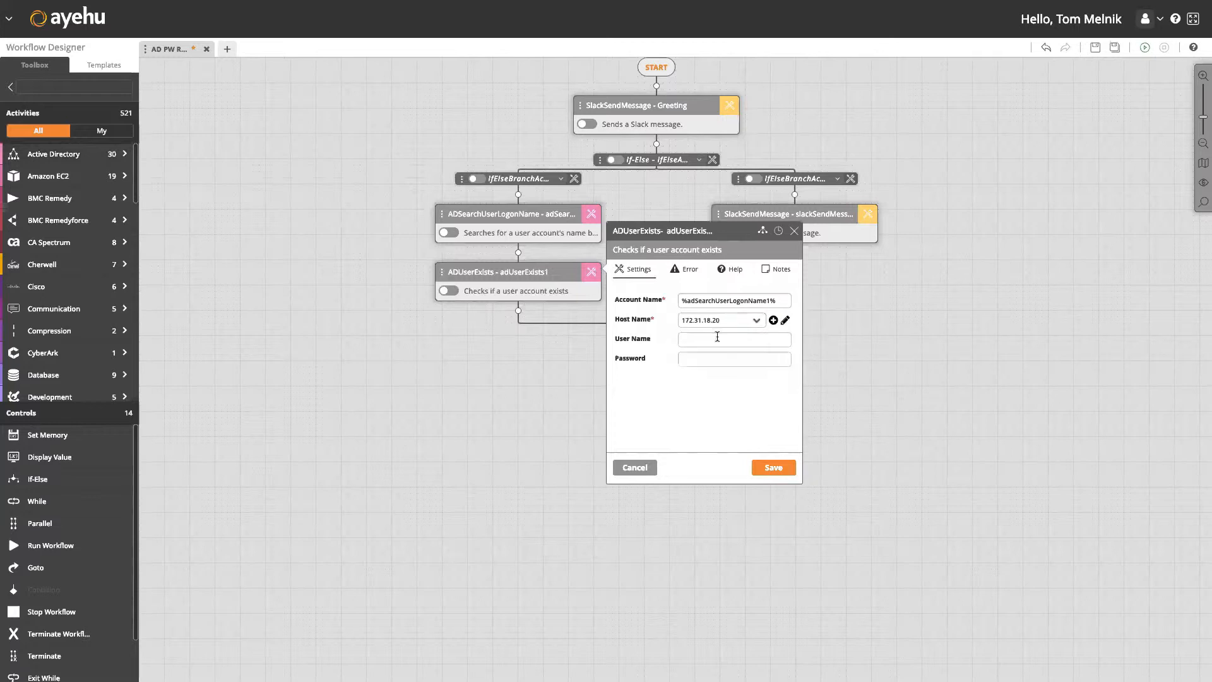
pyautogui.click(775, 468)
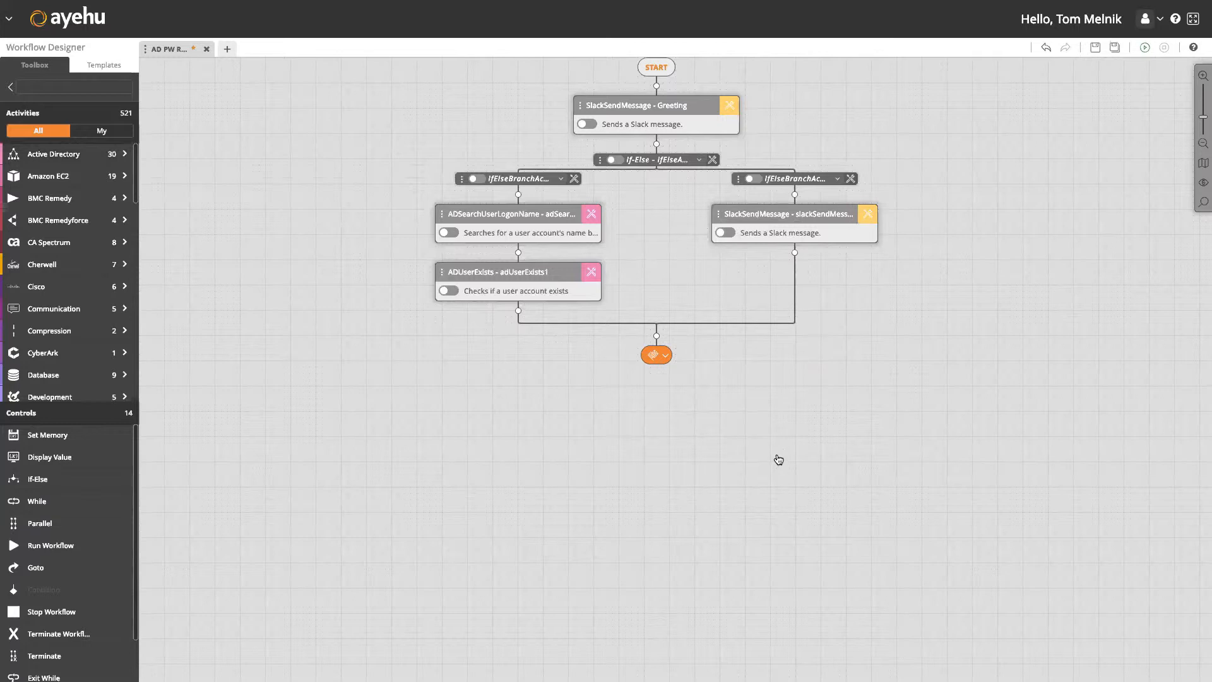
# Insert an If-Else below AD User Exists with its left branch set to Predefined, True.
pyautogui.moveTo(74, 480); pyautogui.dragTo(518, 311)
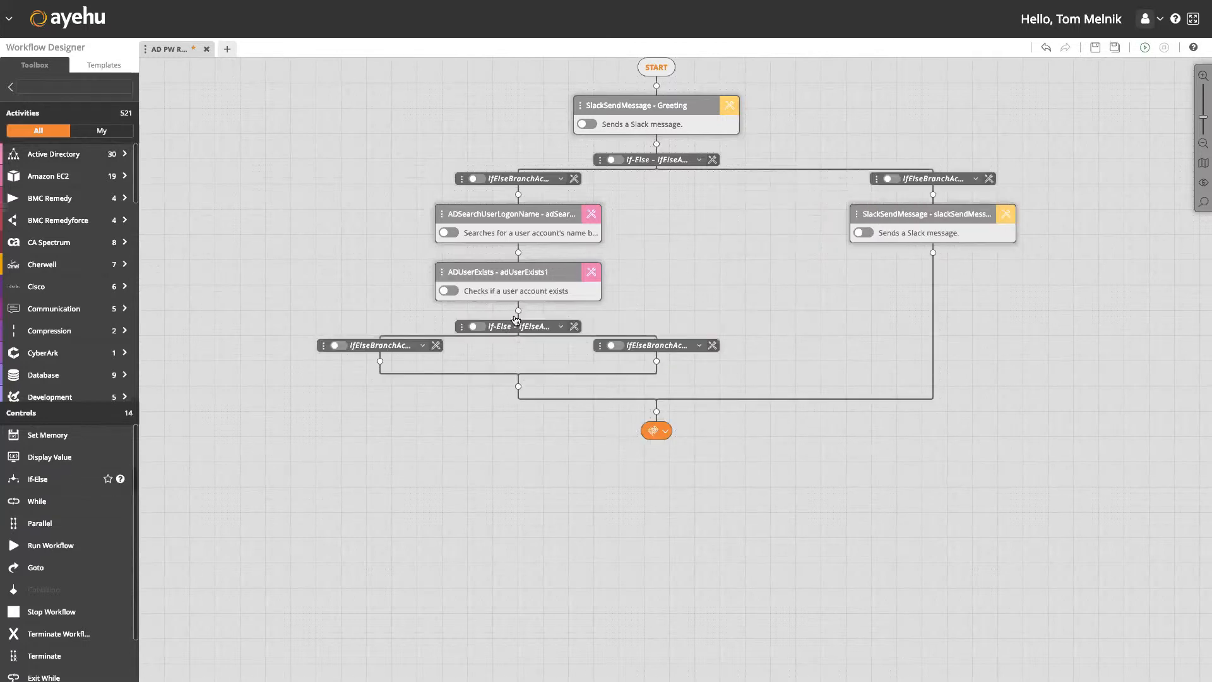
pyautogui.click(437, 346)
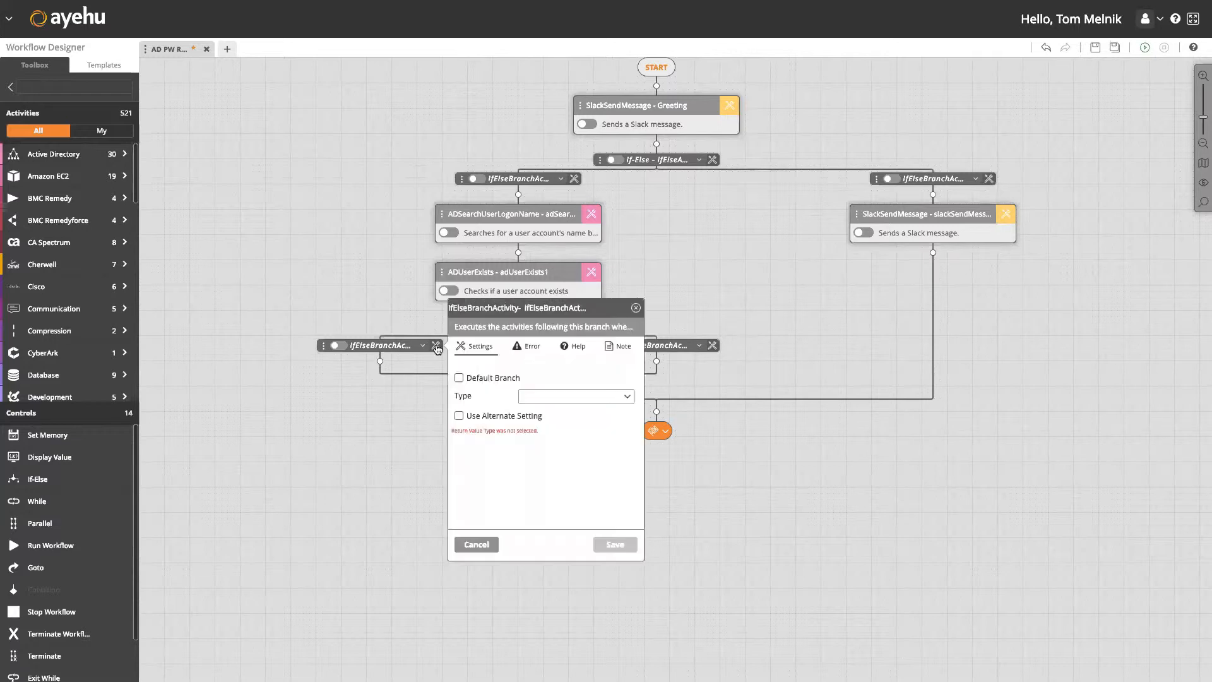
pyautogui.click(542, 396)
pyautogui.click(544, 395)
pyautogui.click(552, 411)
pyautogui.click(553, 437)
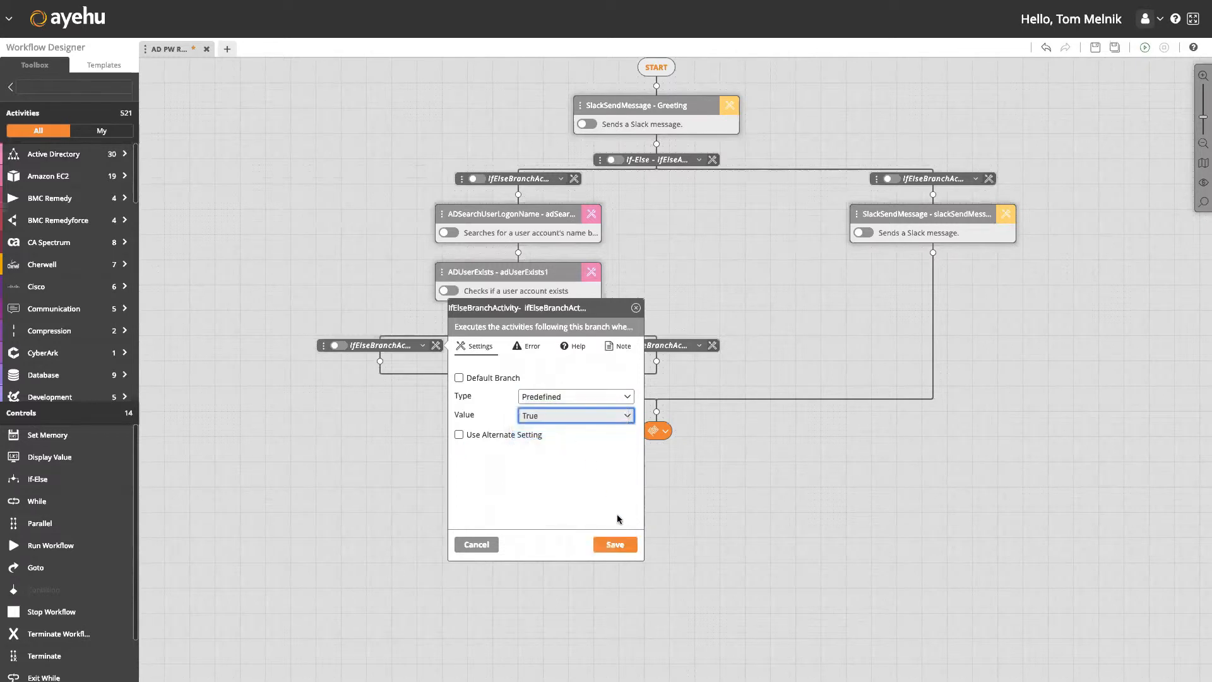
pyautogui.click(615, 545)
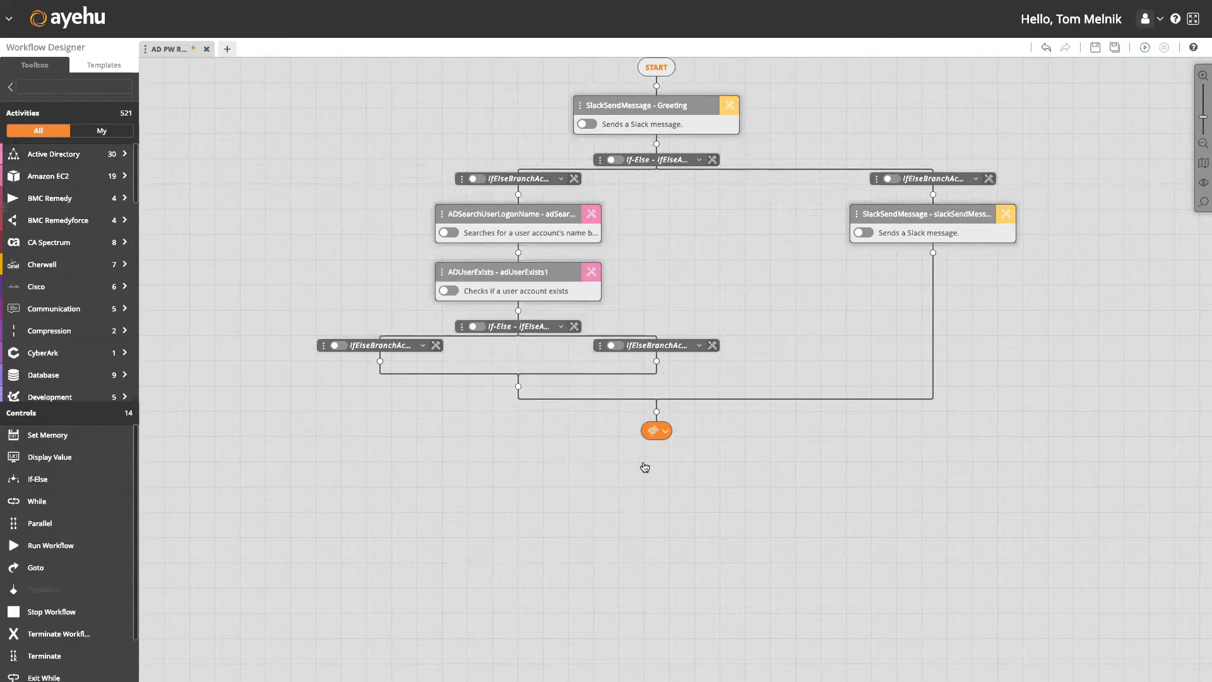
# Add a Slack Send Message to the nested right branch with Tobi module and %conversationid%.
pyautogui.click(657, 362)
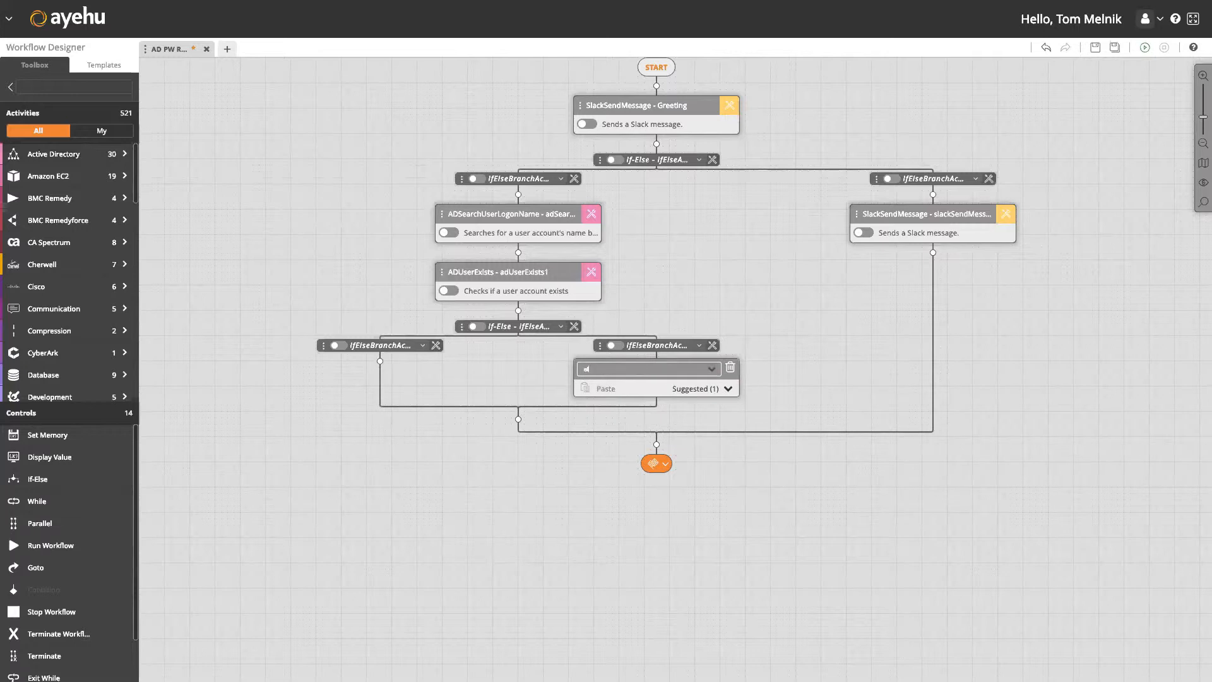
pyautogui.write('slack')
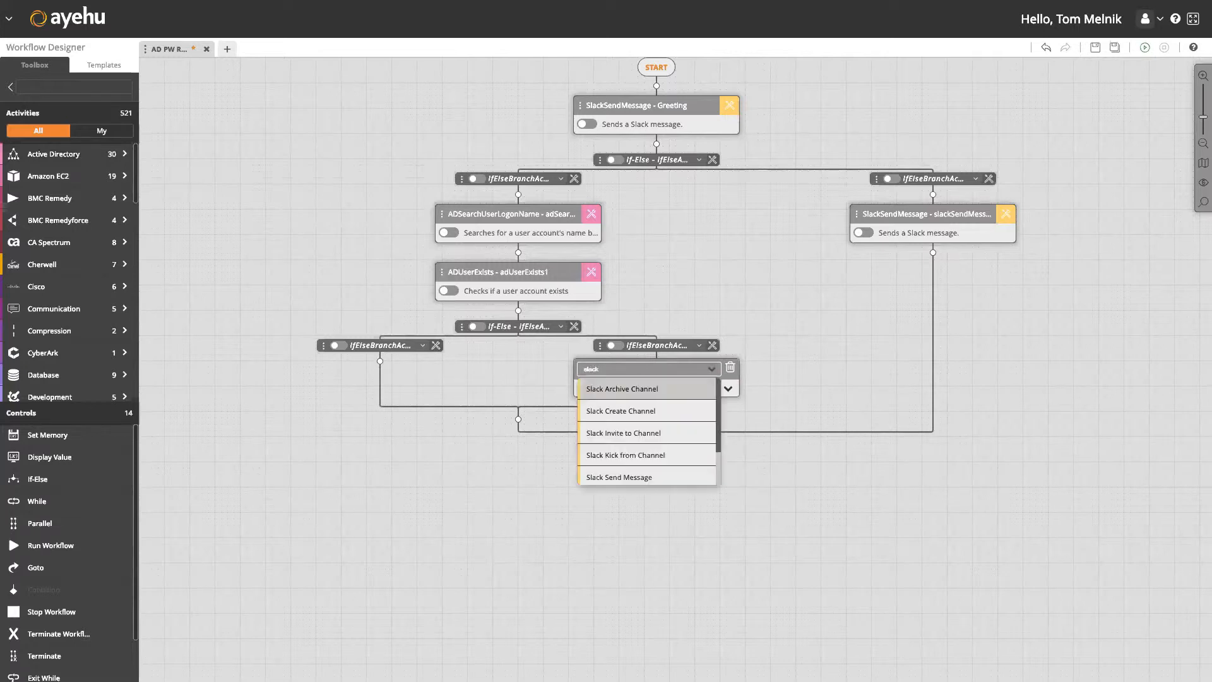
pyautogui.click(650, 477)
pyautogui.click(731, 384)
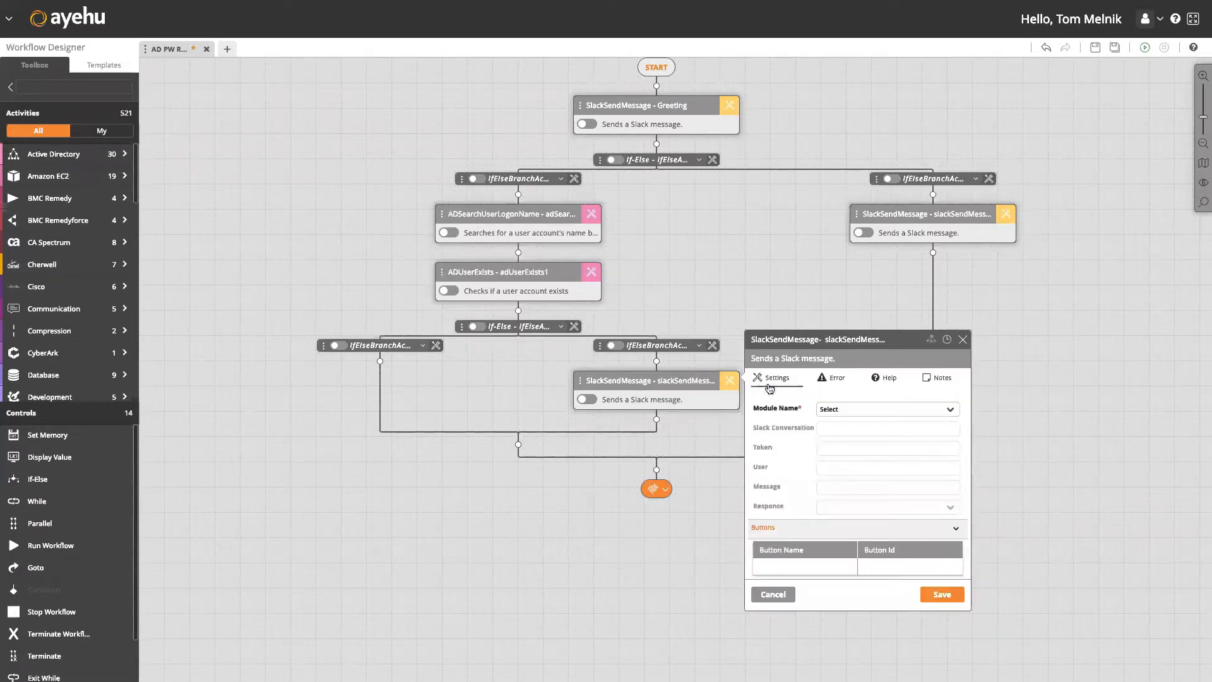
pyautogui.click(865, 409)
pyautogui.click(857, 429)
pyautogui.click(854, 429)
pyautogui.write('%conversa')
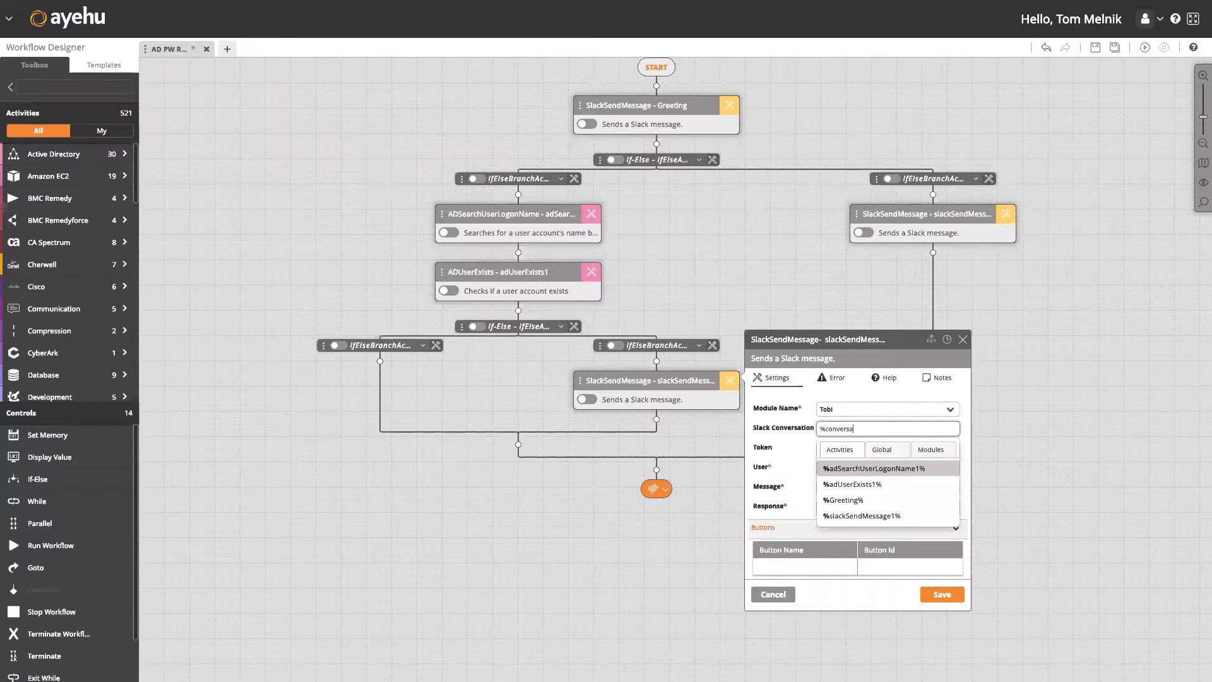
pyautogui.write('tionid%')
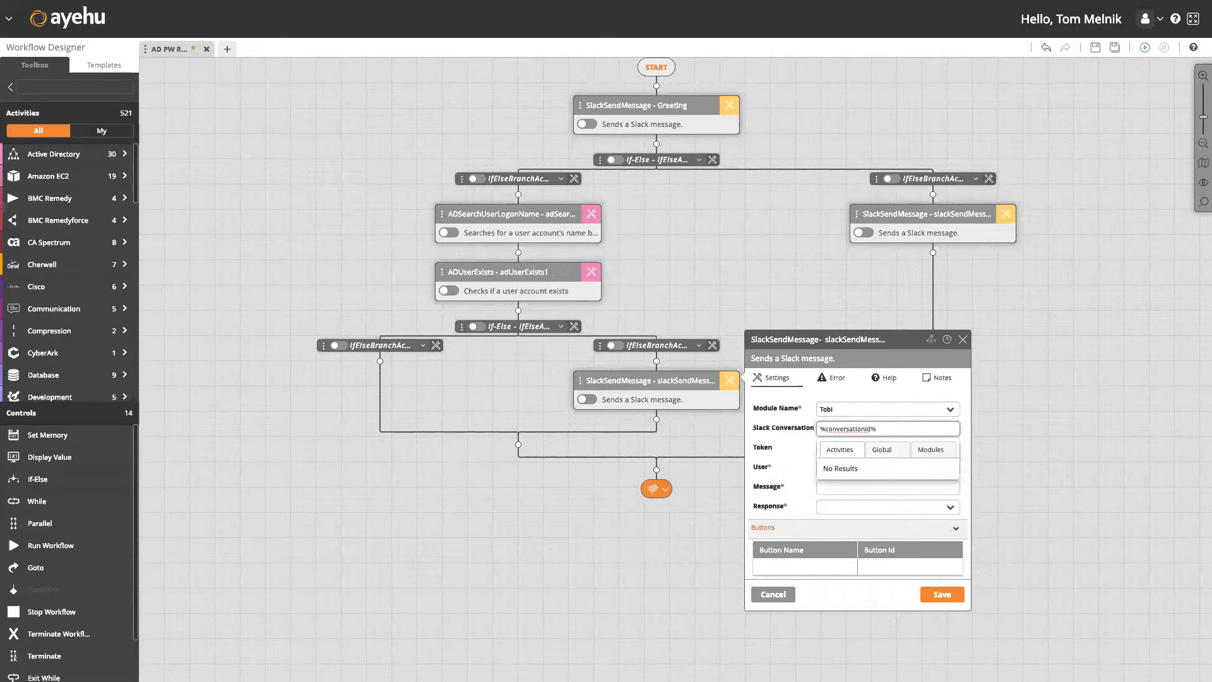
# Set user %userid%, message 'Sorry, this user does not exist…', Response Complete, and save.
pyautogui.click(841, 468)
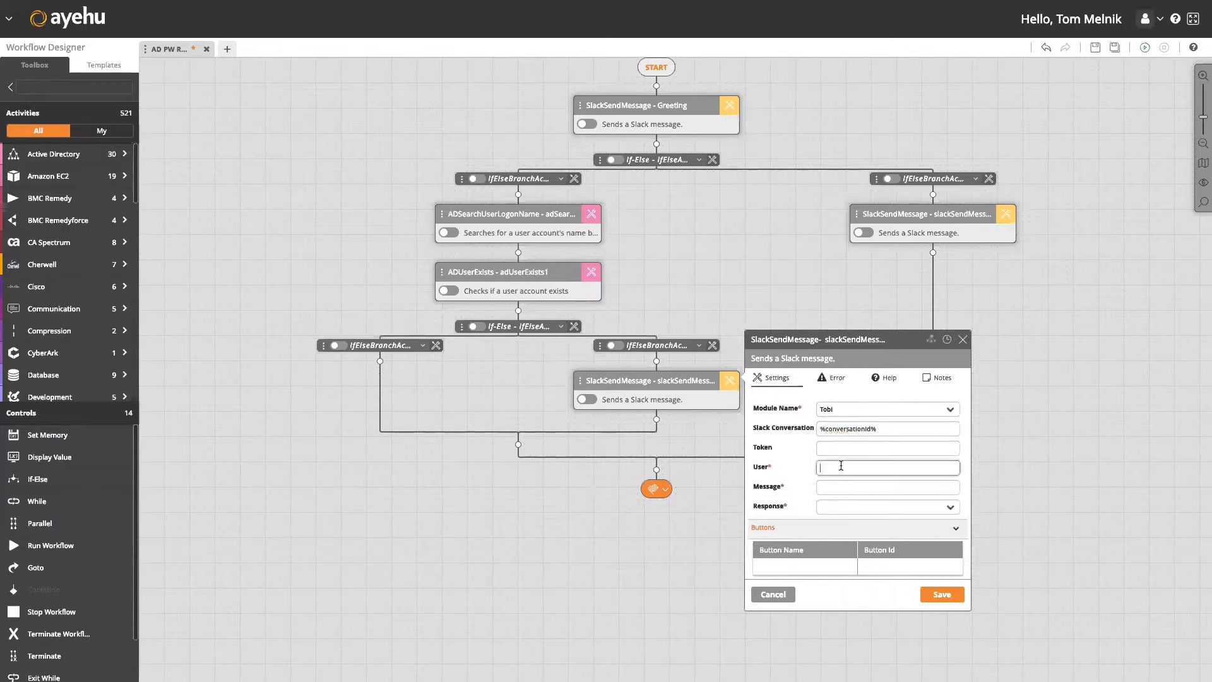
pyautogui.write('%userid%')
pyautogui.click(833, 487)
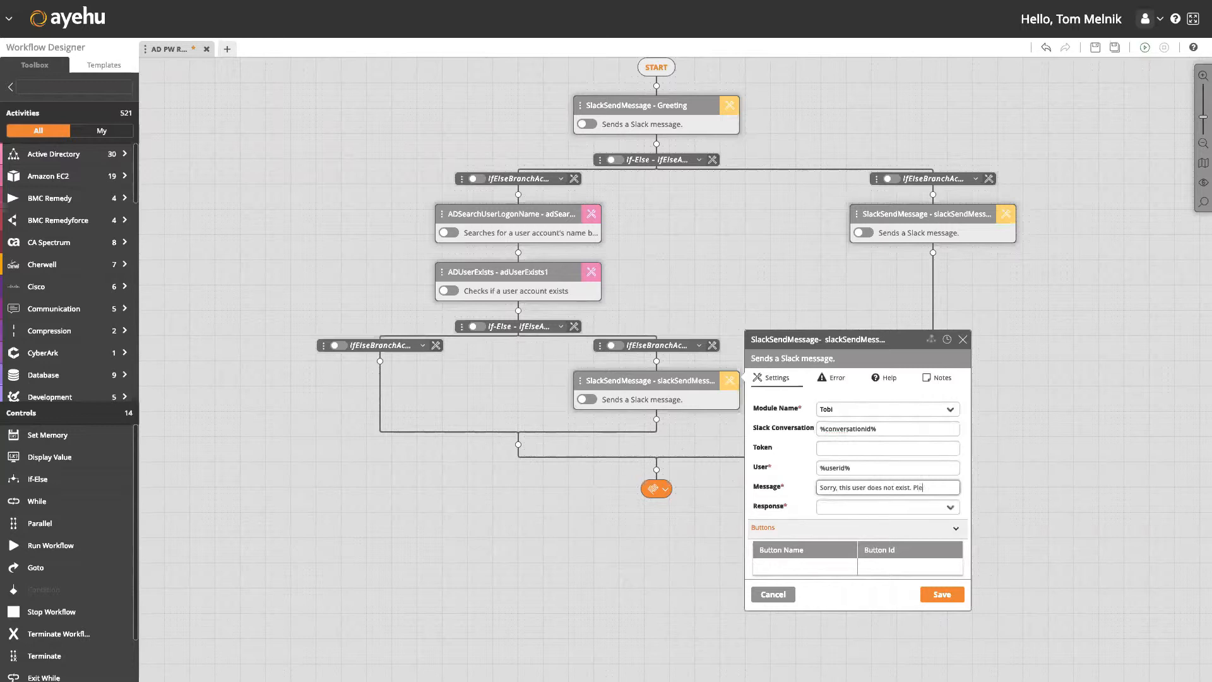
pyautogui.write('Sorry, this user does not exist. Please contact your sy')
pyautogui.write('stem admin')
pyautogui.write('istrator')
pyautogui.click(845, 512)
pyautogui.click(841, 564)
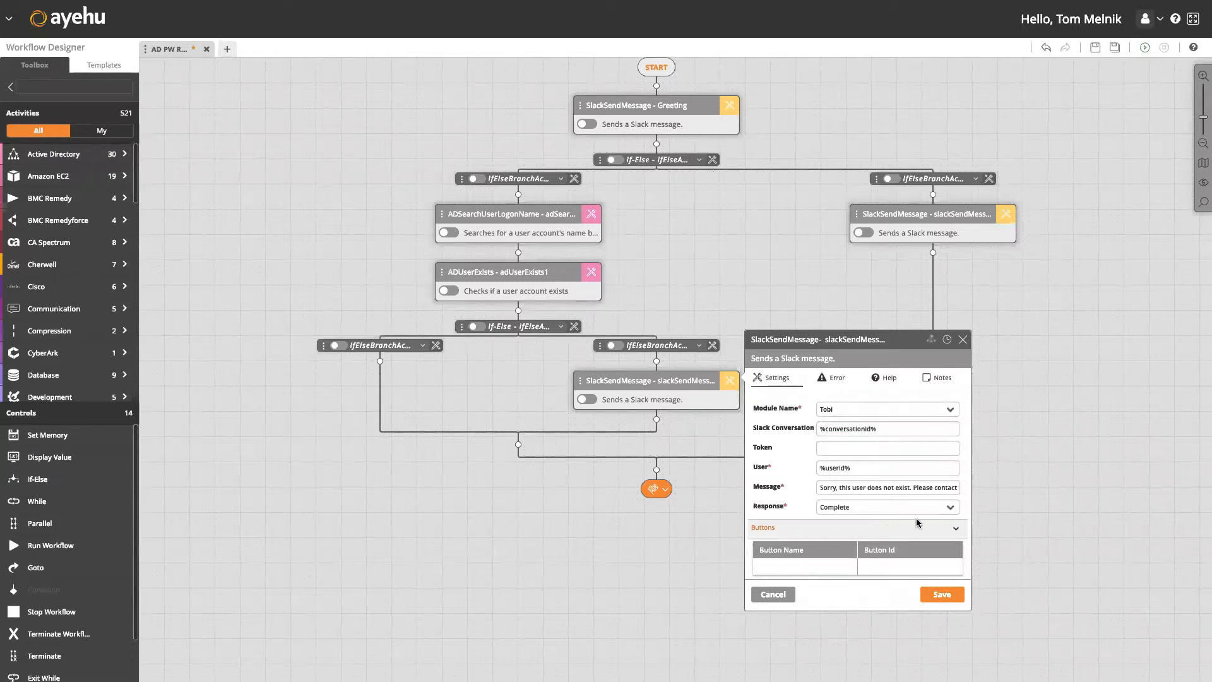
pyautogui.moveTo(1044, 486); pyautogui.dragTo(1051, 417)
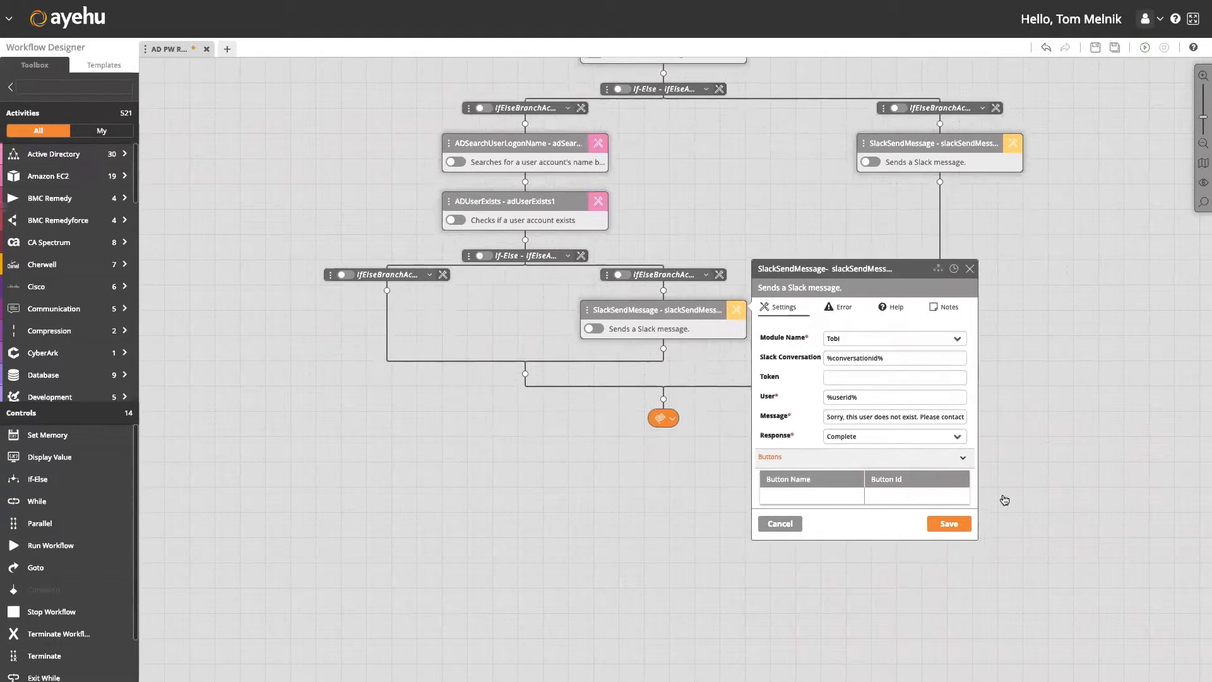
pyautogui.click(963, 527)
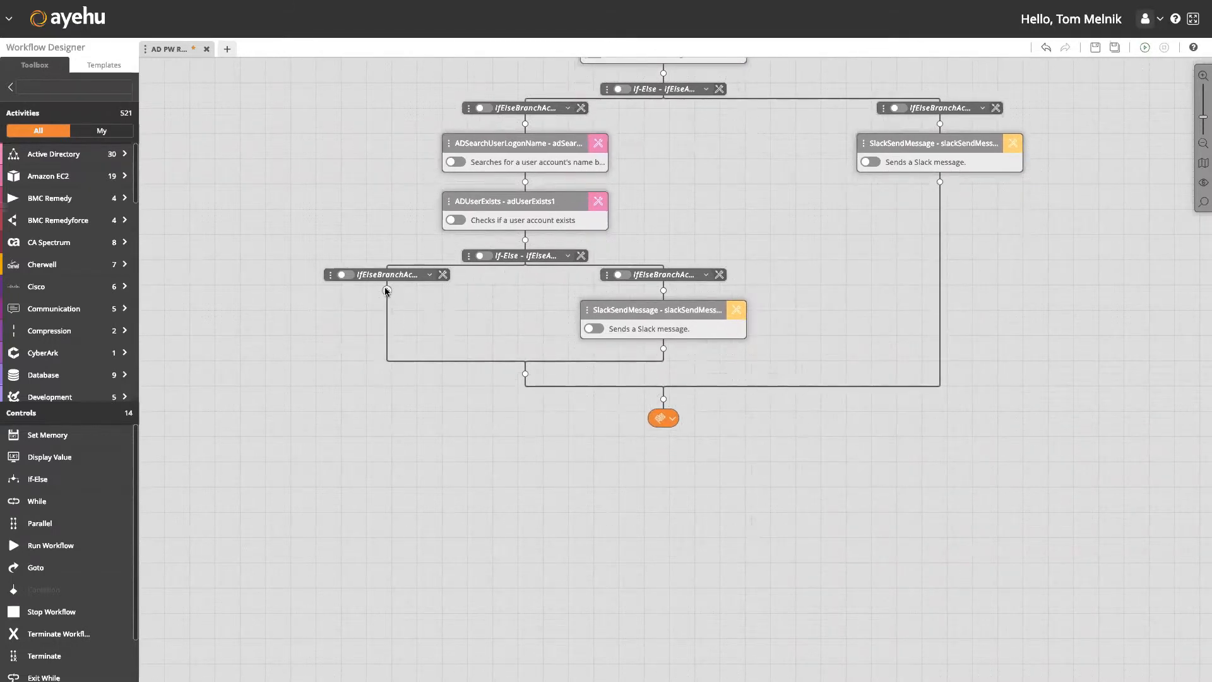
# Add a Slack Send Message under the True branch with Tobi module and %conversationId%.
pyautogui.click(387, 291)
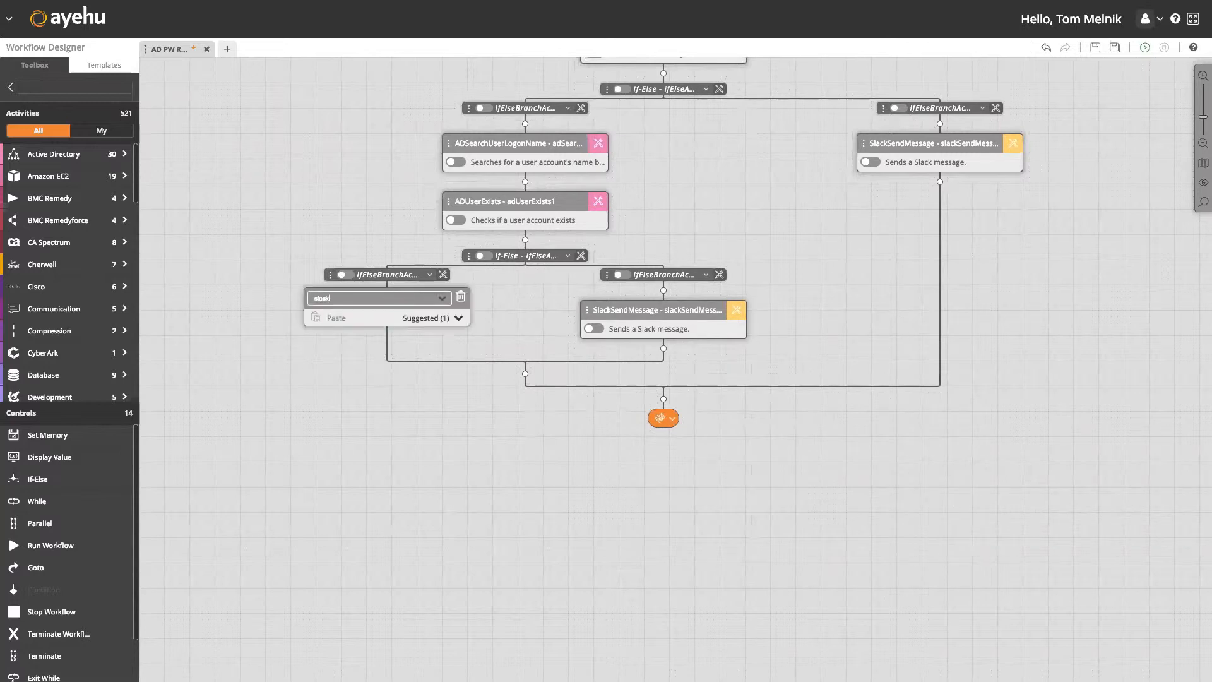
pyautogui.write('slack')
pyautogui.click(371, 406)
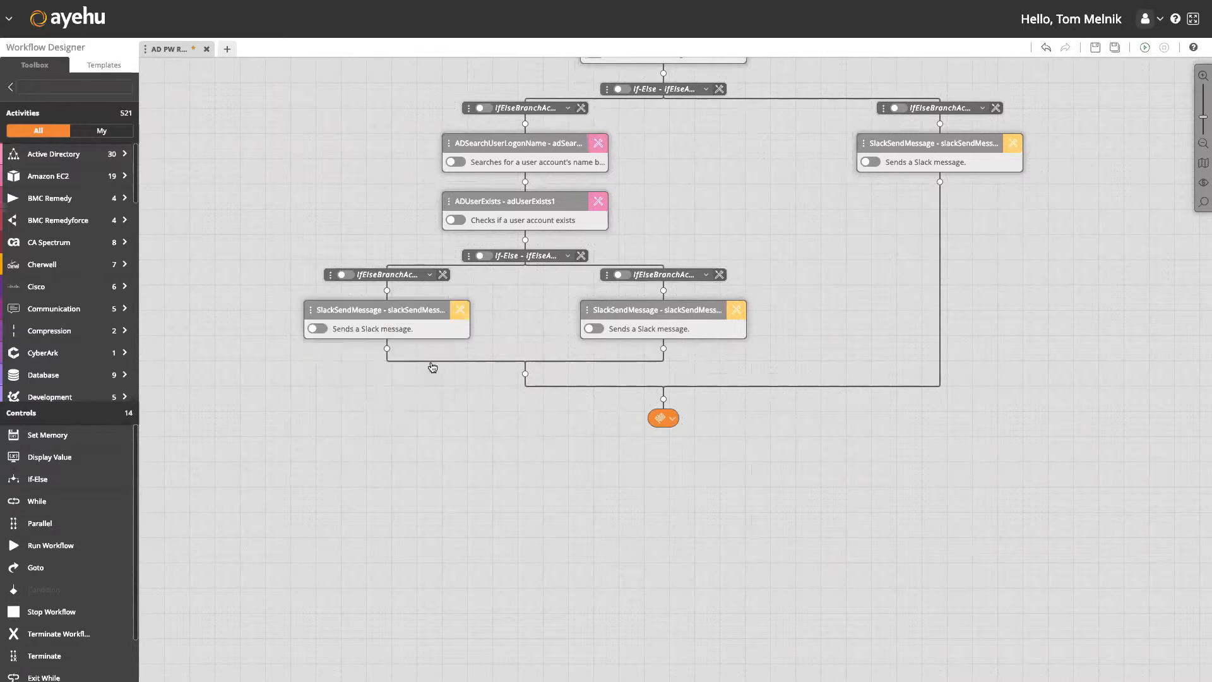
pyautogui.click(459, 314)
pyautogui.click(579, 339)
pyautogui.click(579, 354)
pyautogui.click(581, 358)
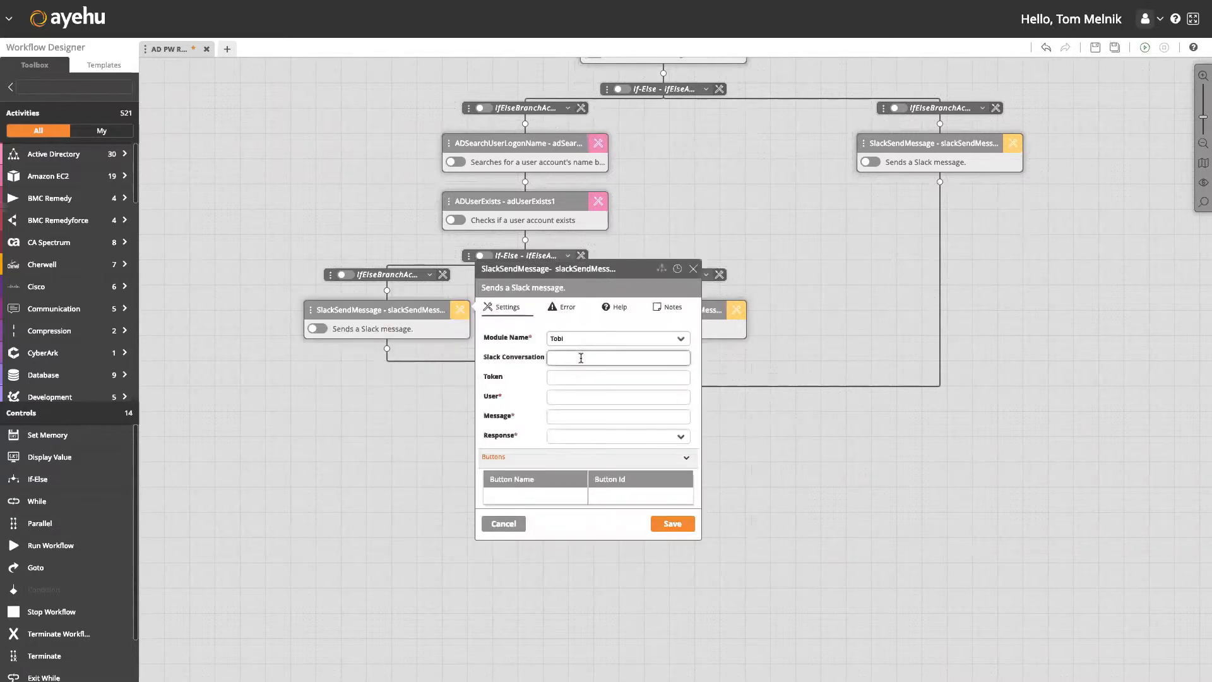
pyautogui.write('%conversationId%')
# Set user %userid%, message 'Sure, let me help you reset your password.', Response No, and save.
pyautogui.press('Tab')
pyautogui.press('Tab')
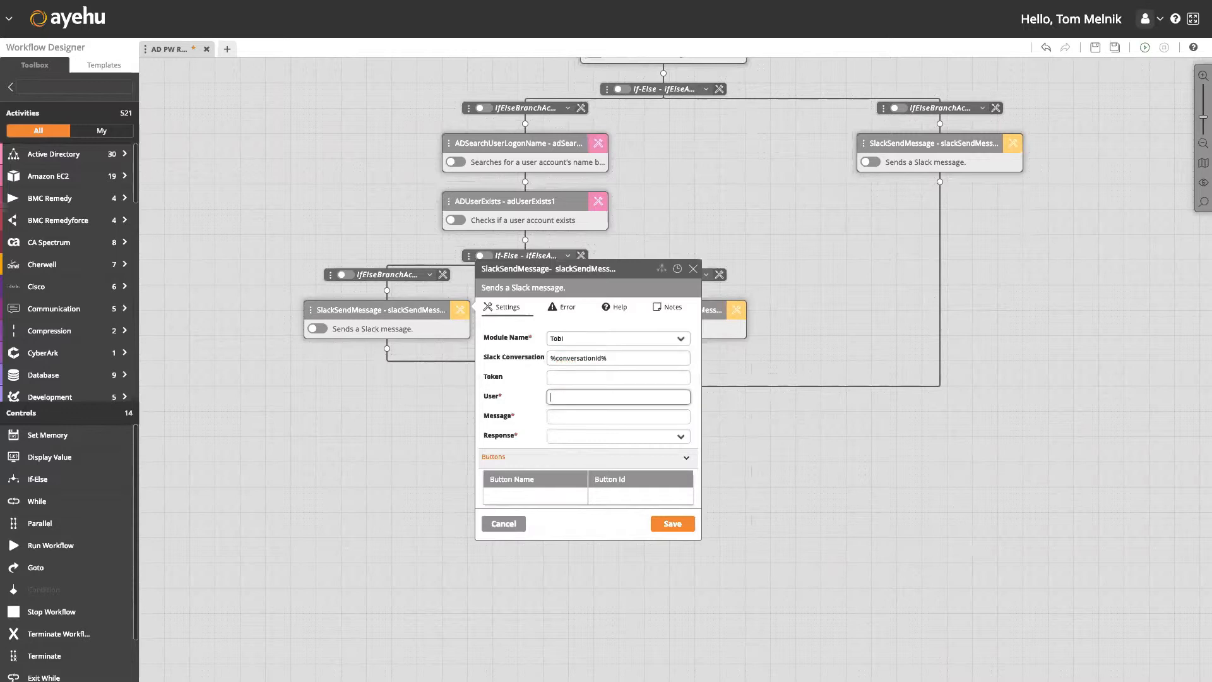
pyautogui.write('%userid%')
pyautogui.press('Tab')
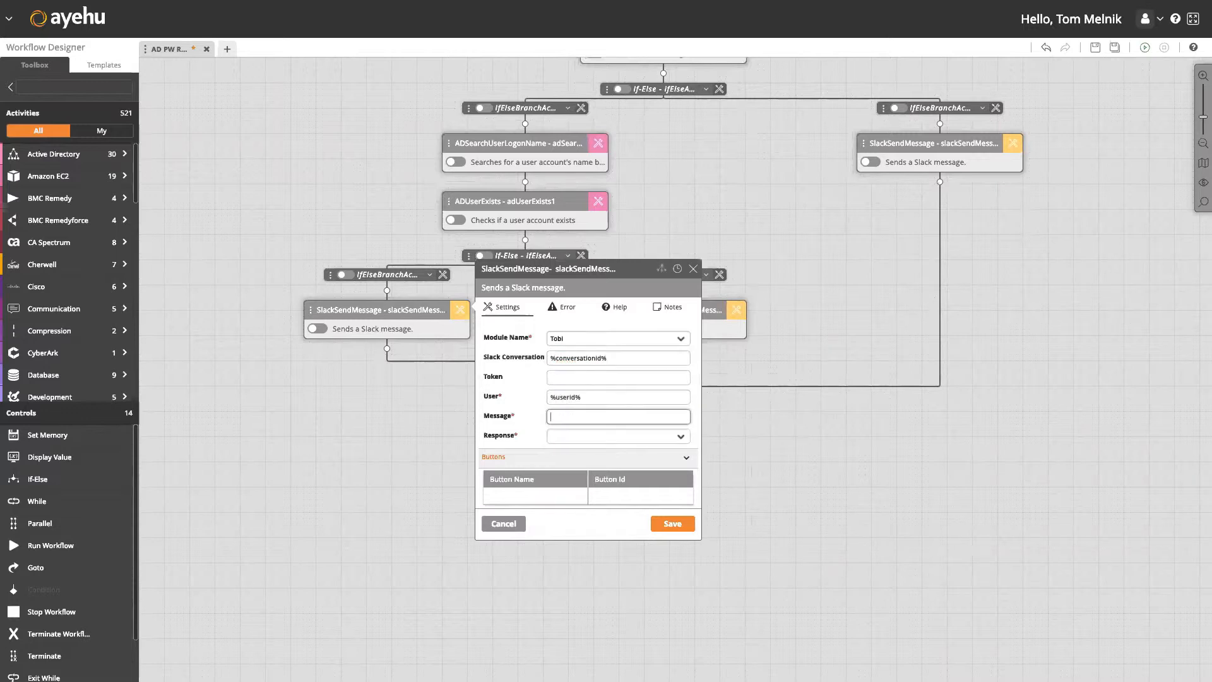
pyautogui.write('Sure, let me help you reset your password.')
pyautogui.click(622, 437)
pyautogui.click(619, 472)
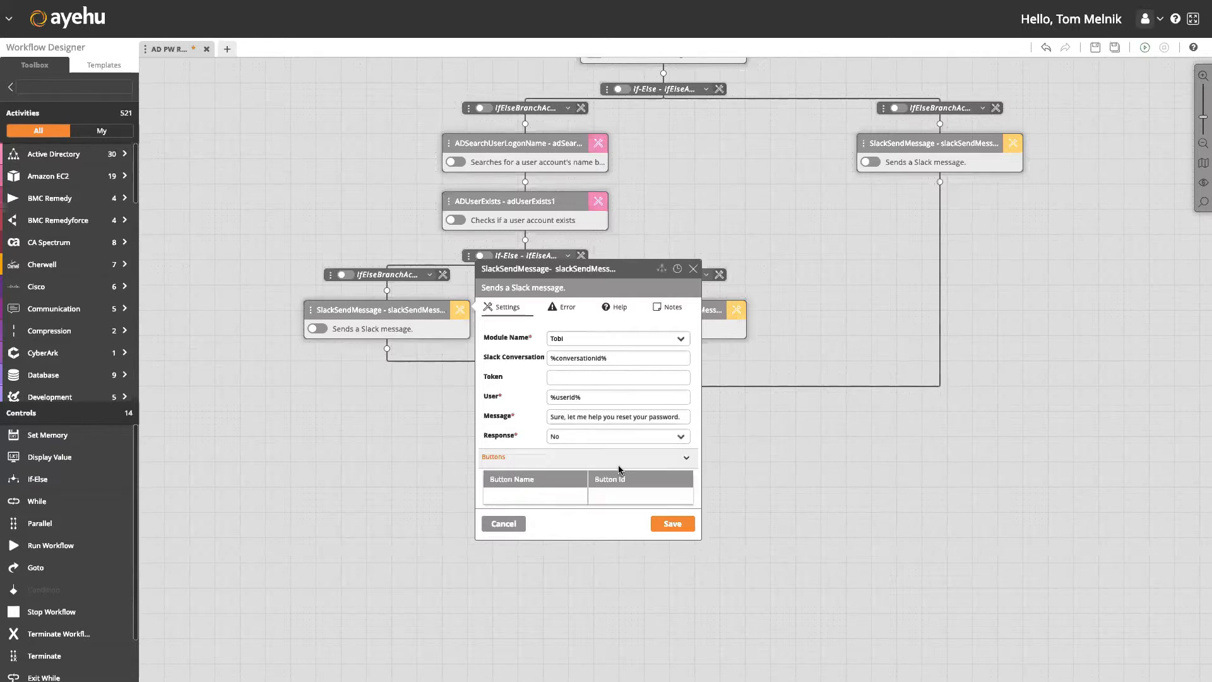
pyautogui.click(673, 524)
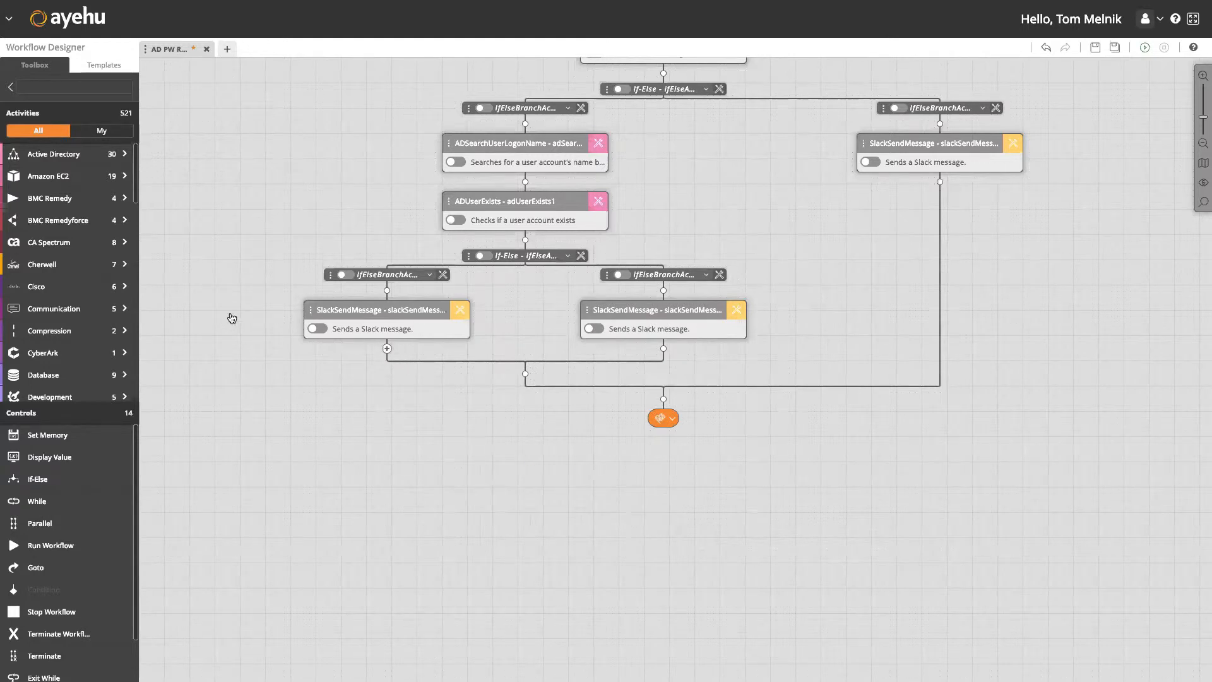
# Add an AD Get Property step under the left Slack message, using the found logon name and host 172.31.18.20.
pyautogui.moveTo(108, 159)
pyautogui.moveTo(188, 156)
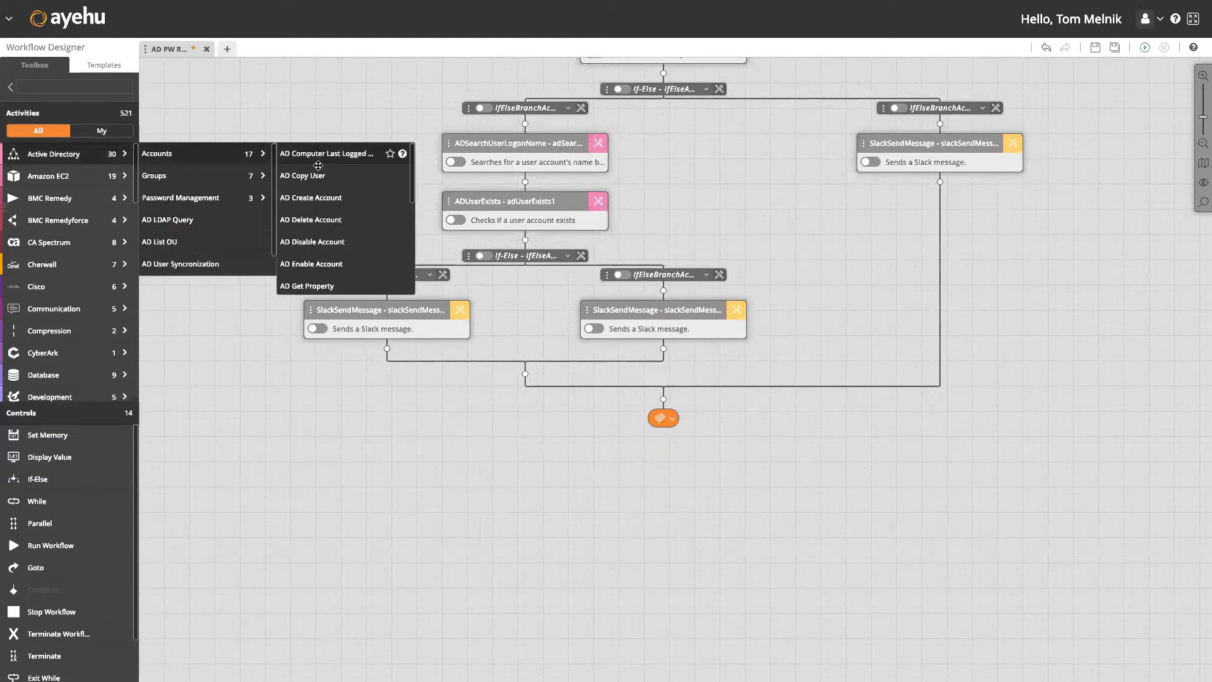
pyautogui.scroll(-3, 318, 165)
pyautogui.moveTo(321, 149); pyautogui.dragTo(385, 348)
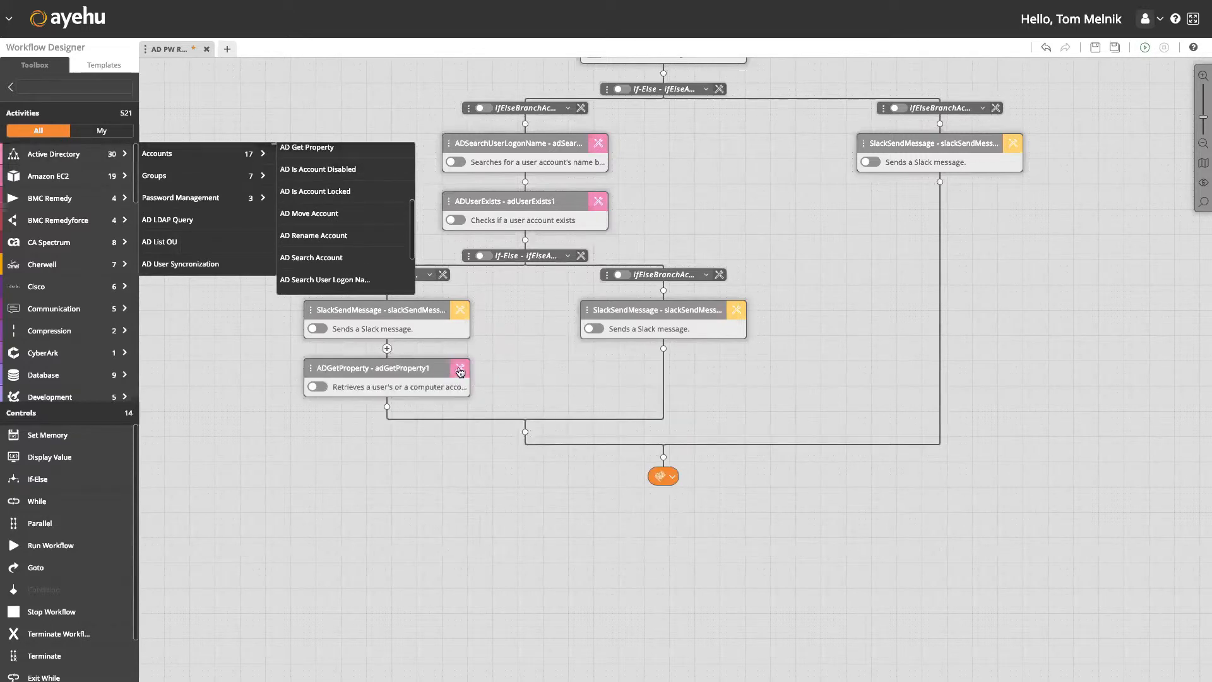
pyautogui.click(572, 414)
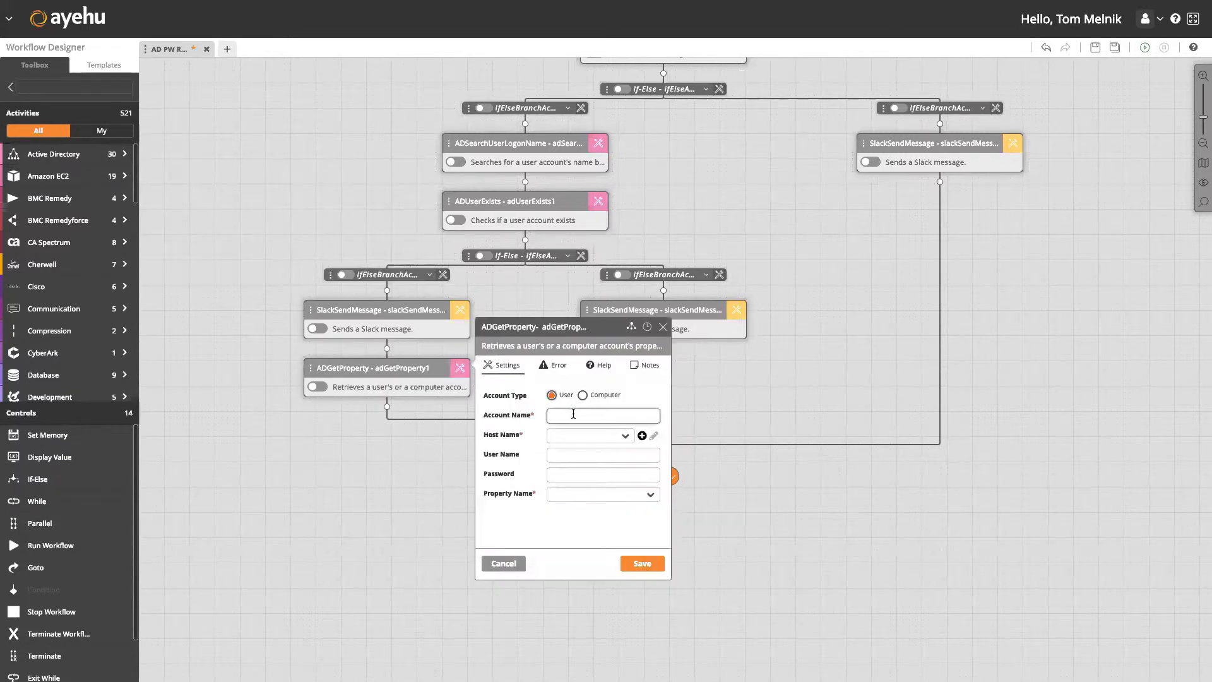
pyautogui.write('%')
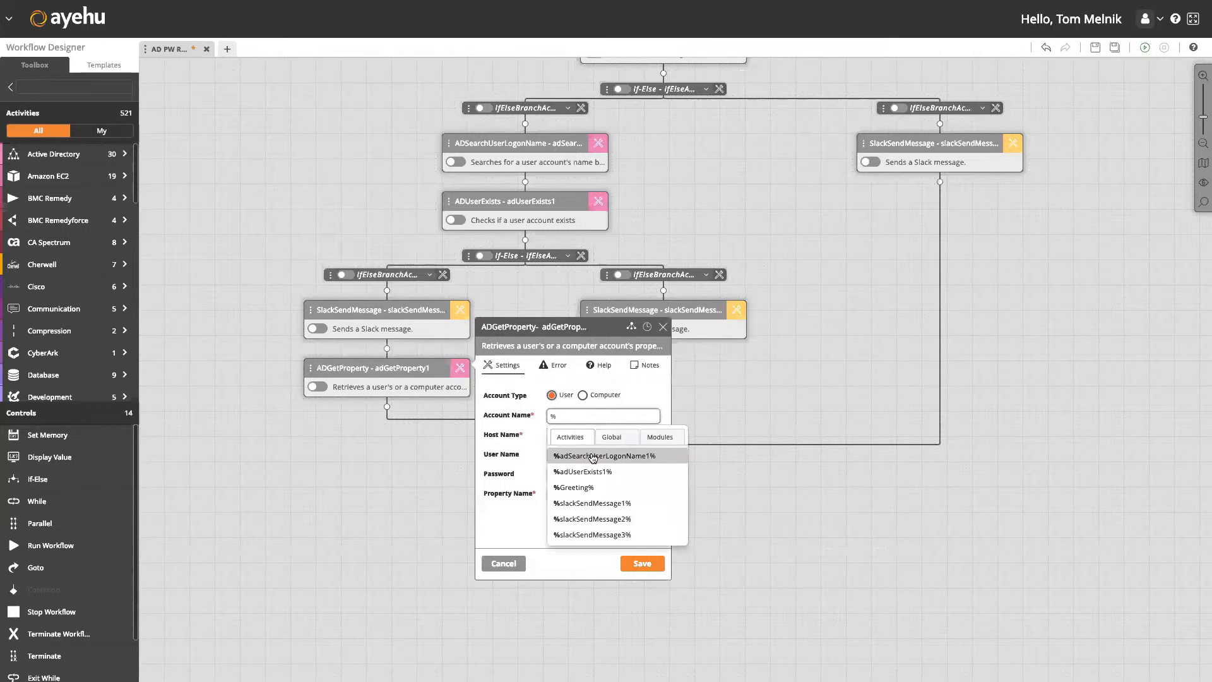
pyautogui.click(586, 454)
pyautogui.click(586, 437)
pyautogui.click(591, 454)
# Choose the Mobile property, rename the step userMobile, and save it.
pyautogui.click(597, 495)
pyautogui.scroll(-5, 605, 520)
pyautogui.scroll(-5, 606, 521)
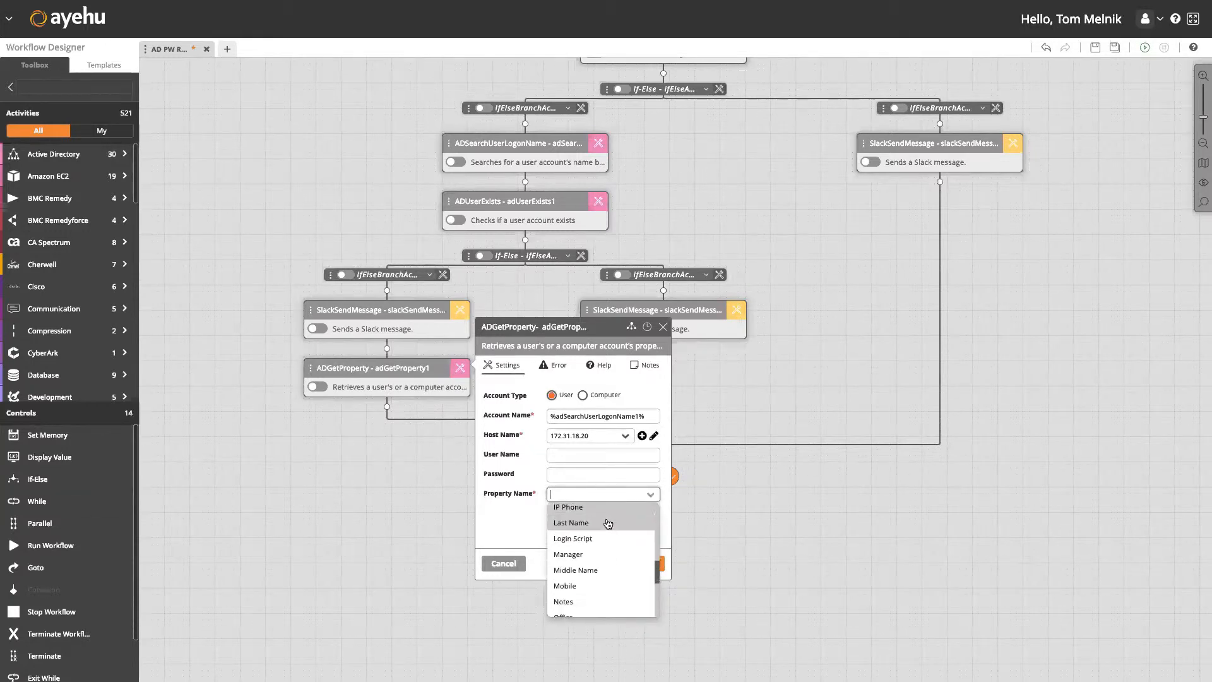
pyautogui.click(608, 560)
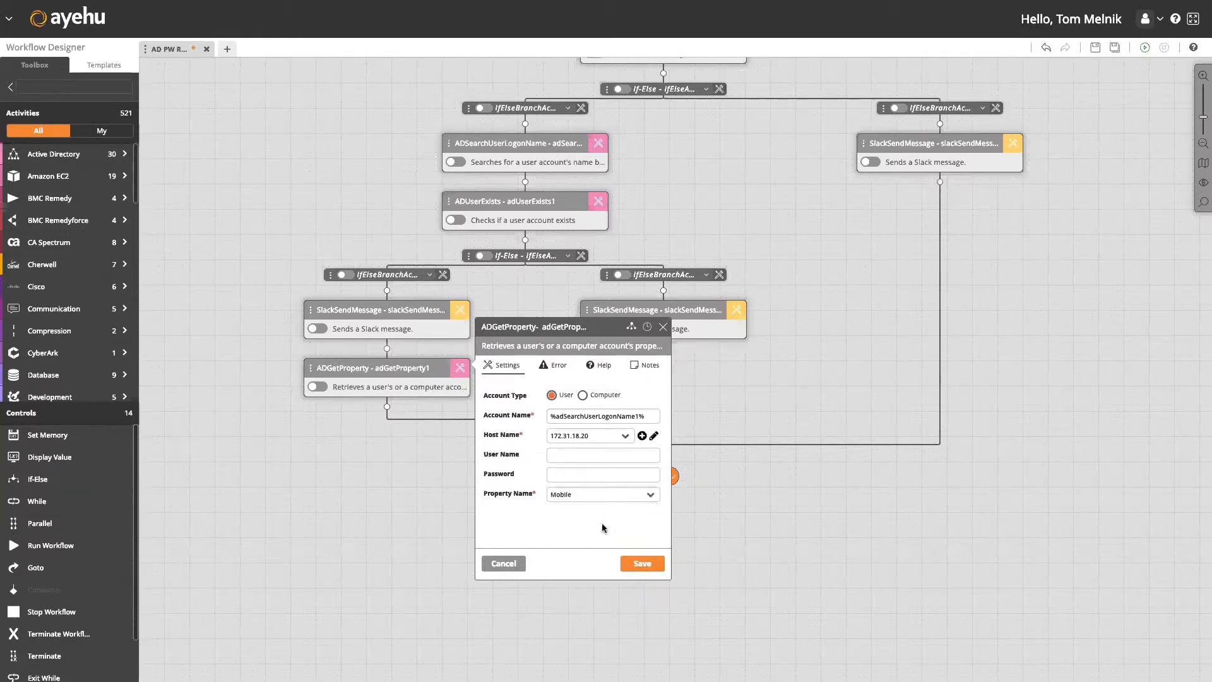
pyautogui.click(579, 327)
pyautogui.doubleClick(579, 327)
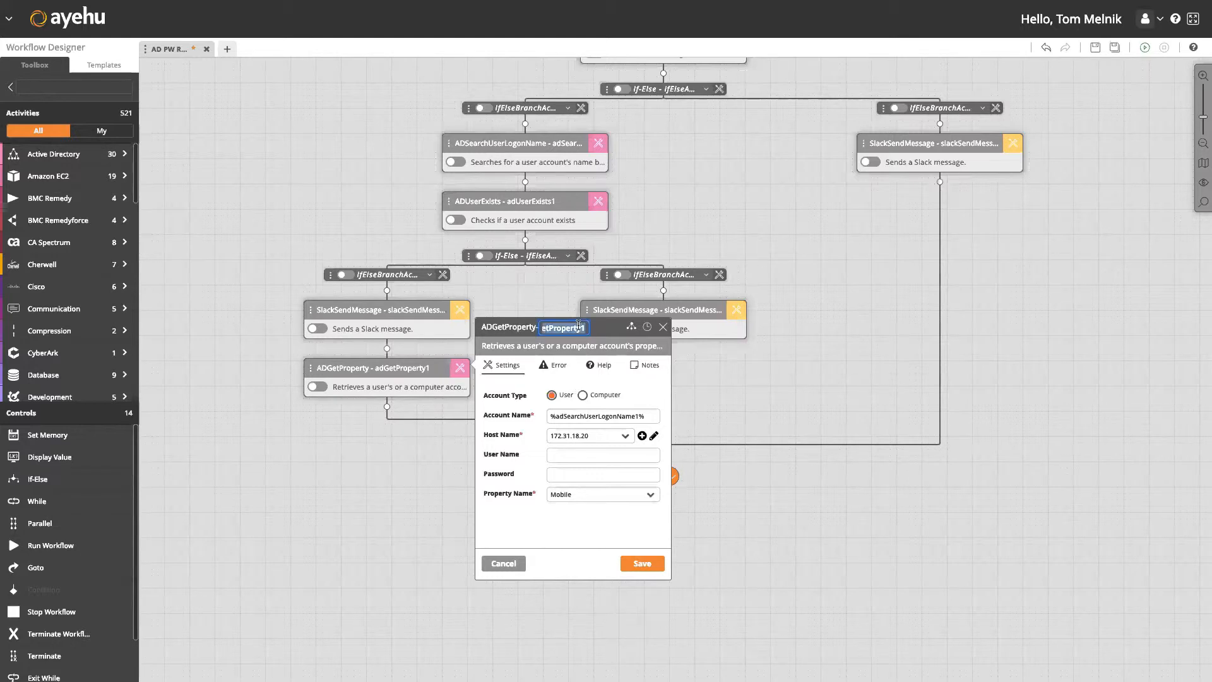
pyautogui.press('BackSpace')
pyautogui.write('userMobile')
pyautogui.click(644, 565)
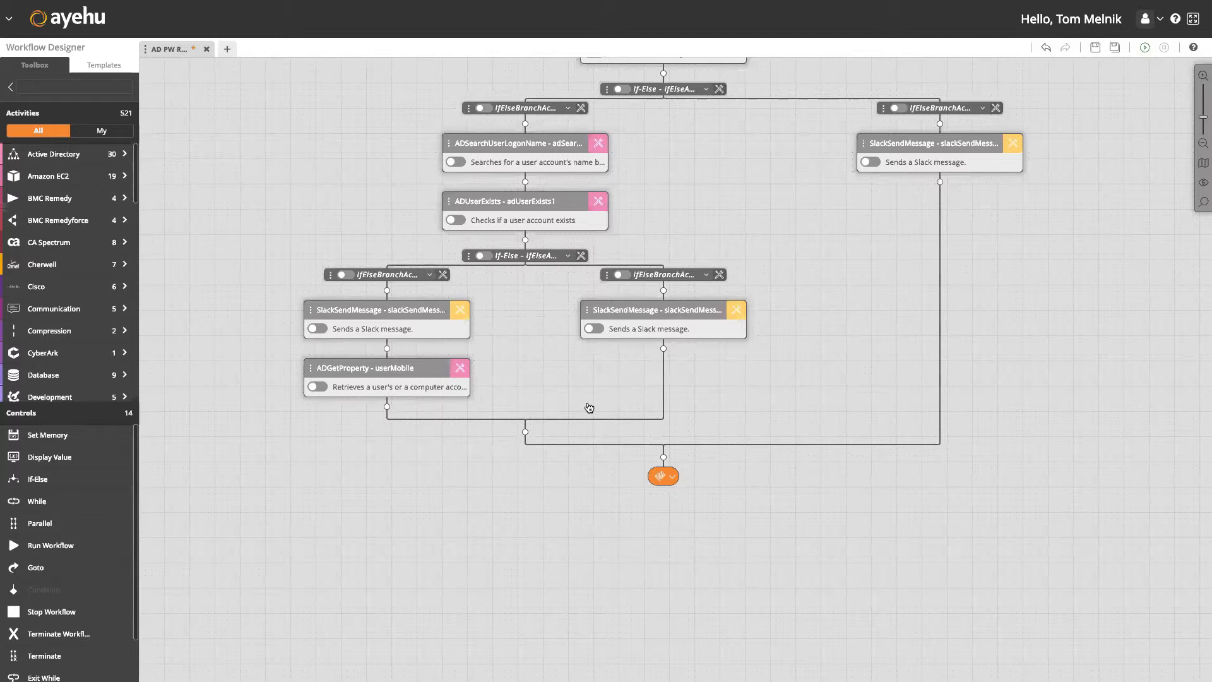
pyautogui.click(387, 408)
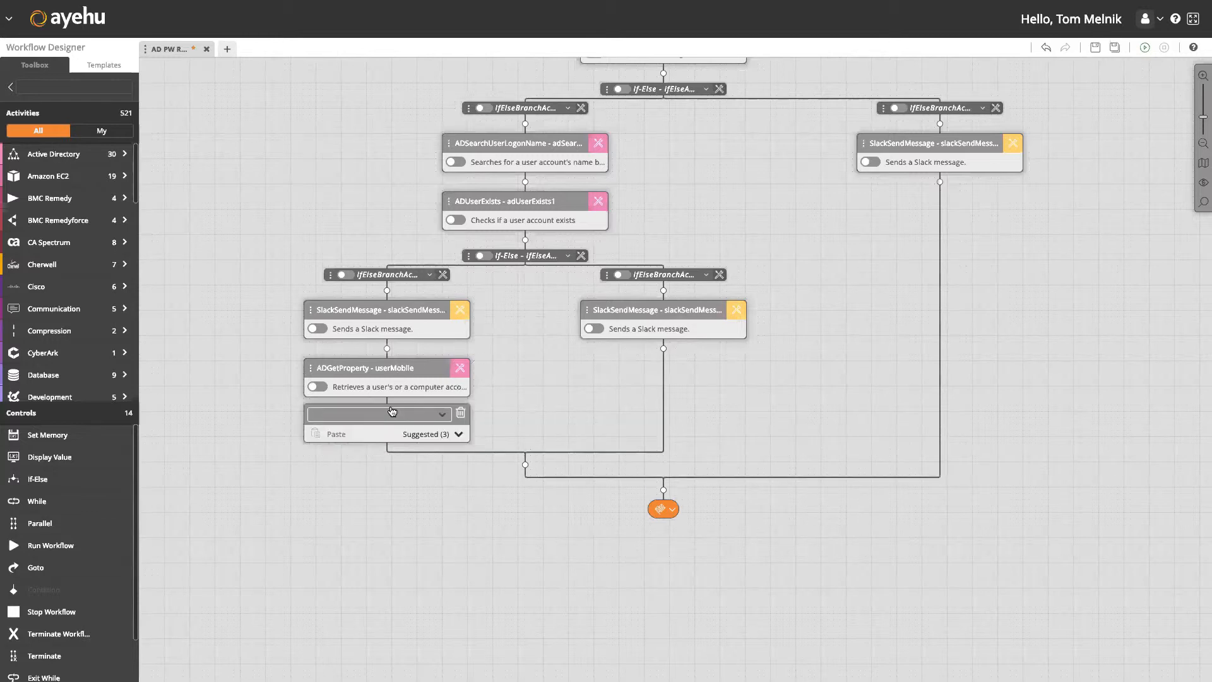
# Insert a Password Generator step after userMobile and set its length to 6.
pyautogui.write('password')
pyautogui.press('Down')
pyautogui.press('Down')
pyautogui.press('Down')
pyautogui.press('Down')
pyautogui.press('Return')
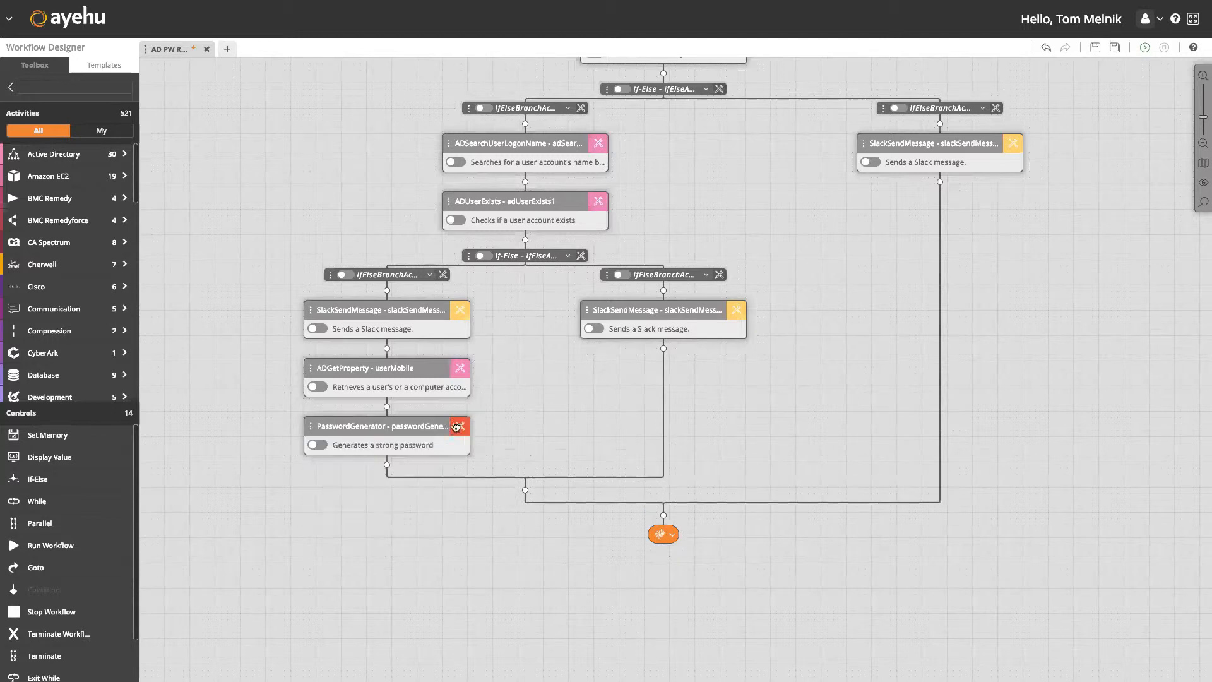
pyautogui.click(456, 427)
pyautogui.moveTo(554, 474); pyautogui.dragTo(633, 476)
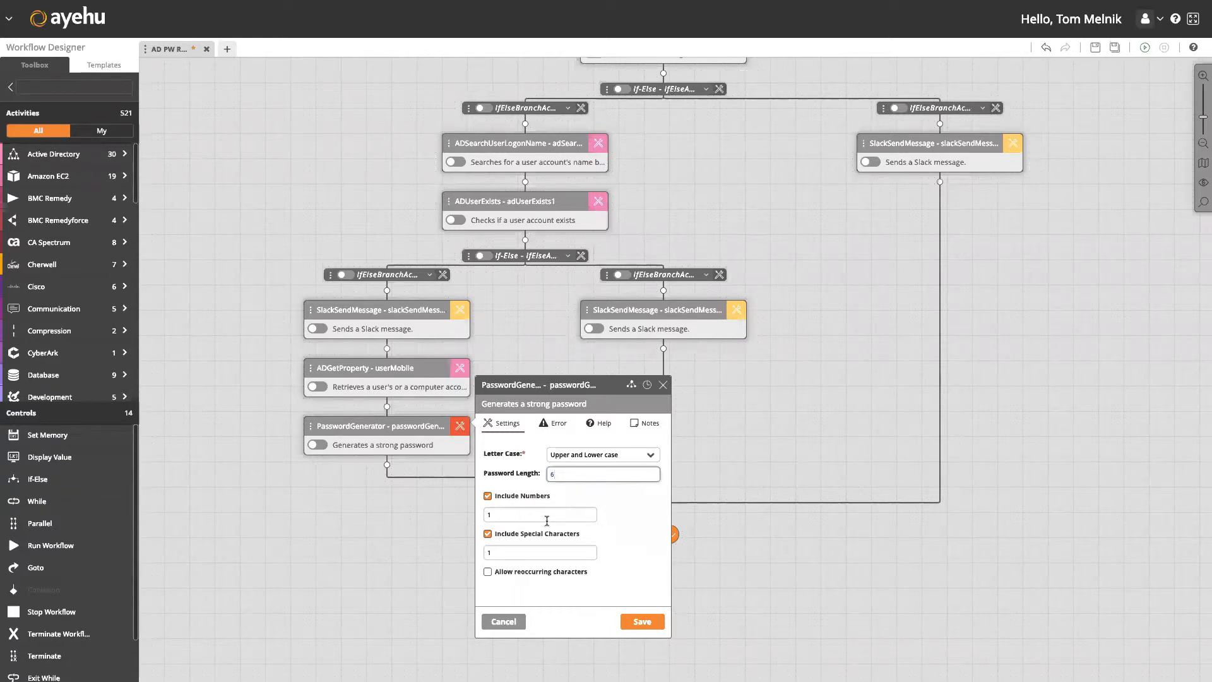
# Exclude special characters, rename the step securityToken, and save it.
pyautogui.click(488, 536)
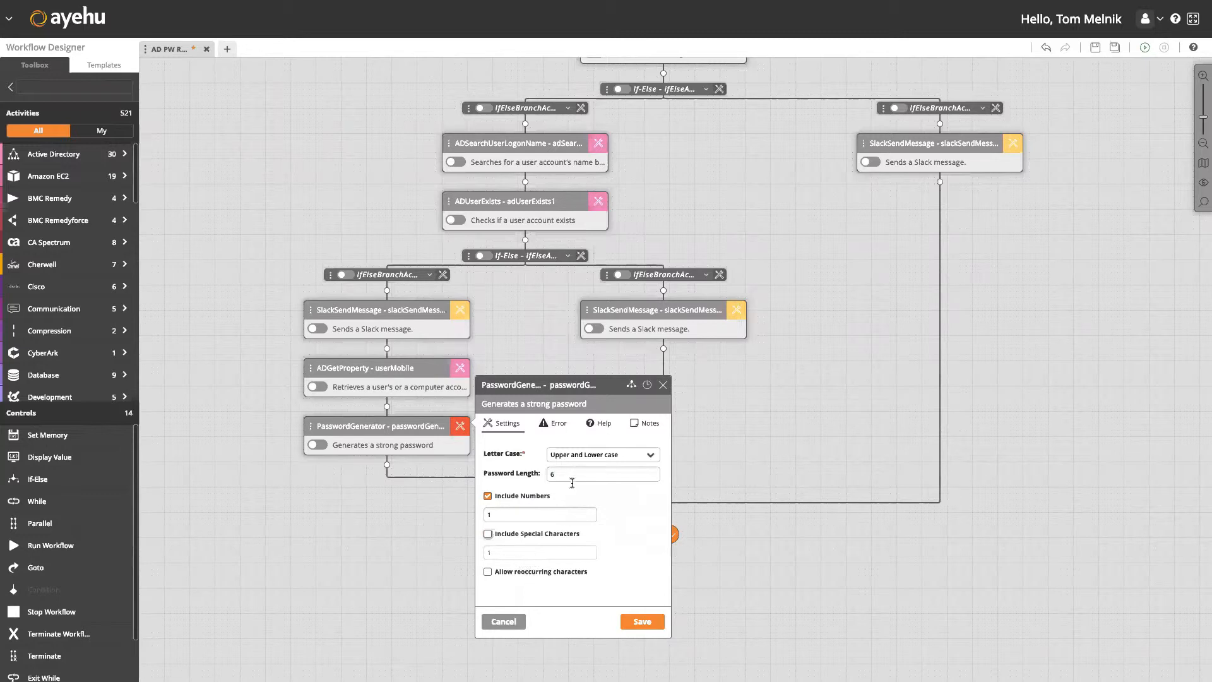
pyautogui.click(606, 386)
pyautogui.doubleClick(581, 387)
pyautogui.write('securityToken')
pyautogui.click(642, 622)
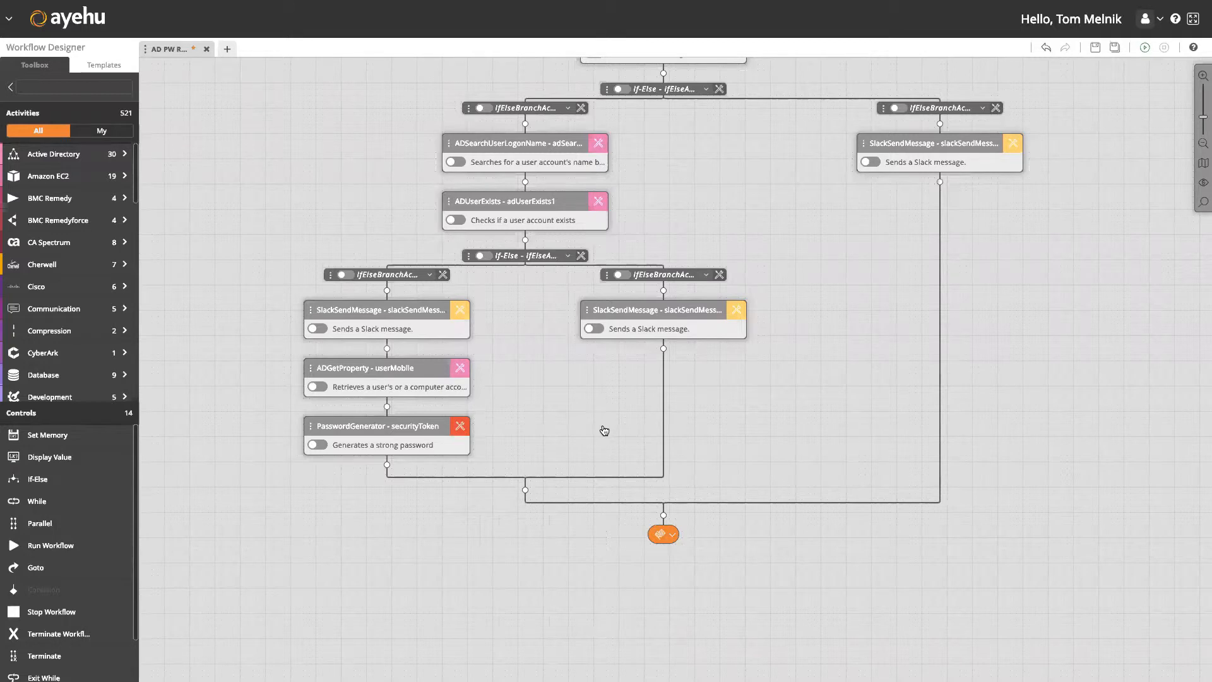
pyautogui.scroll(-1, 604, 404)
pyautogui.scroll(-3, 605, 403)
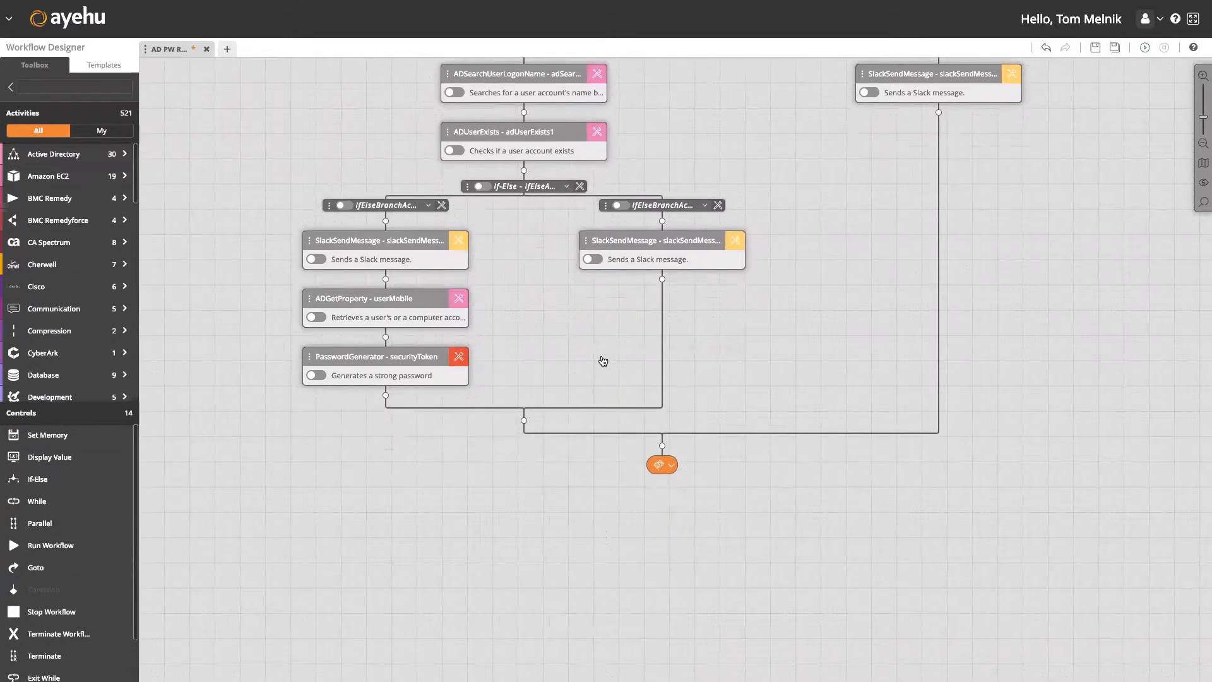
# Add a Send SMS step after securityToken, addressed to %userMobile%.
pyautogui.click(384, 396)
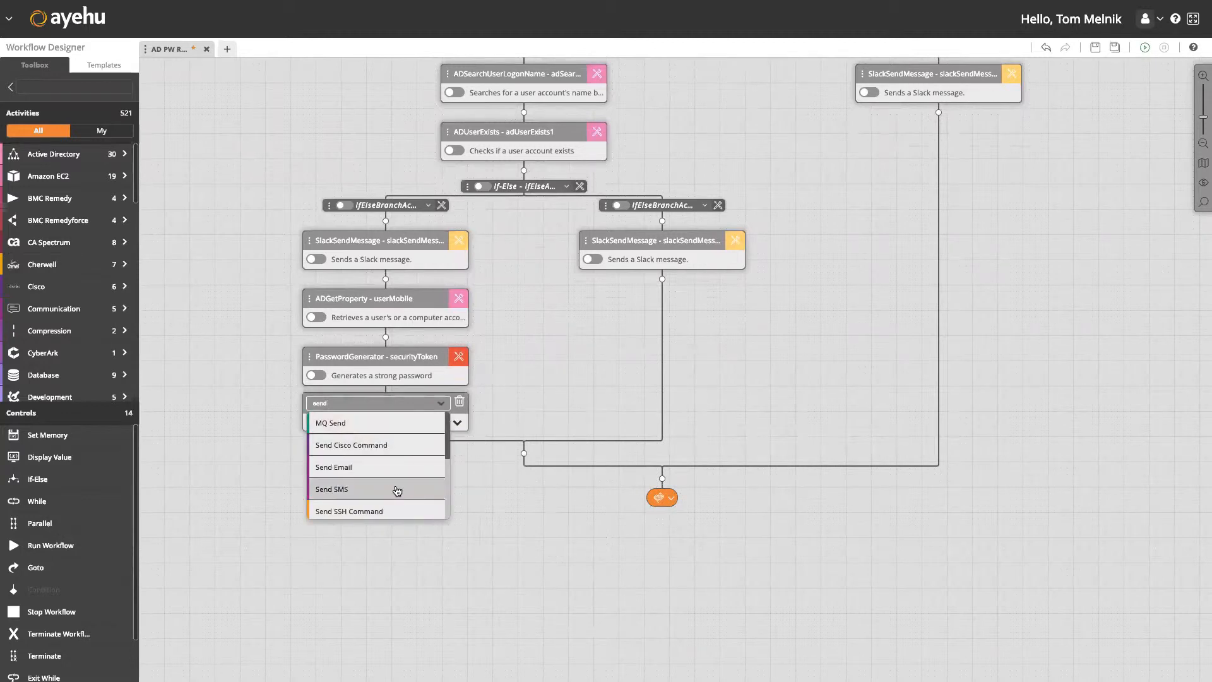
pyautogui.click(398, 490)
pyautogui.click(459, 416)
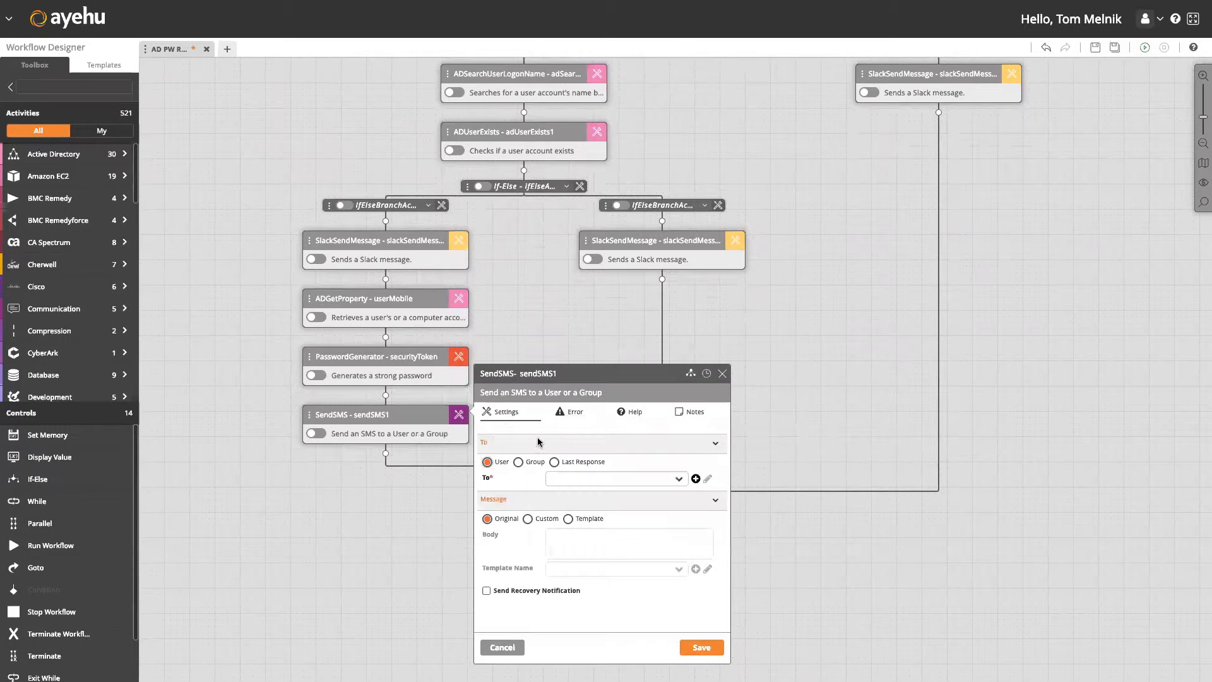
pyautogui.click(584, 477)
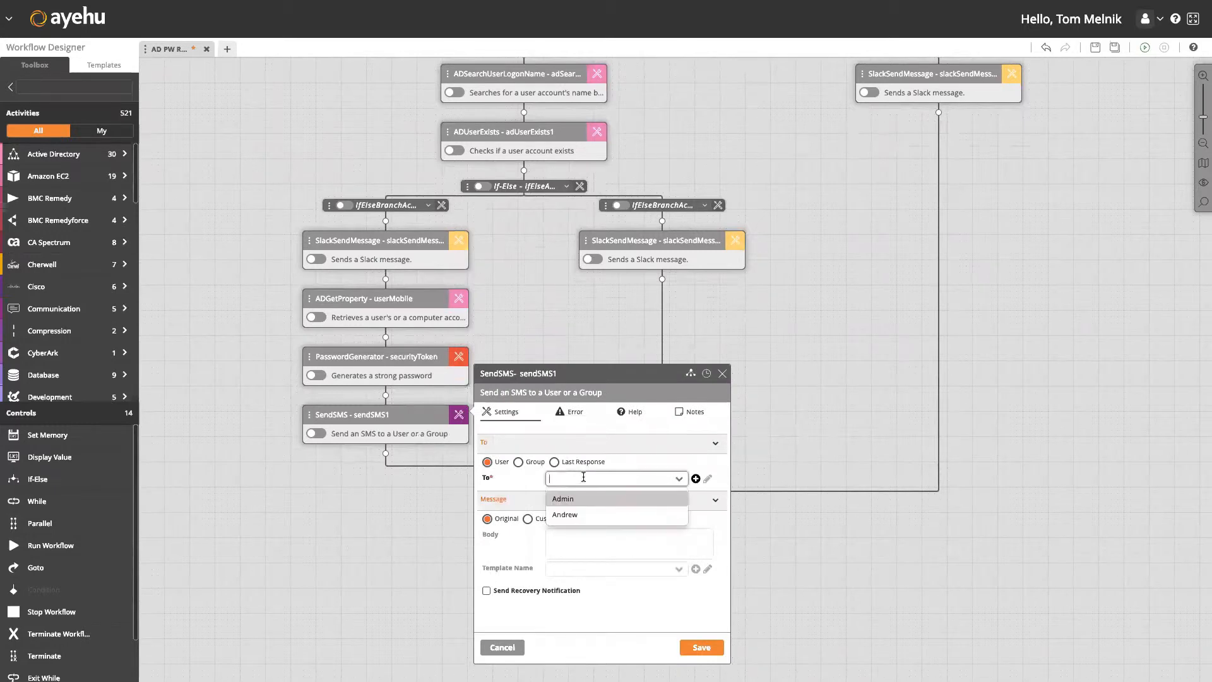
pyautogui.write('%')
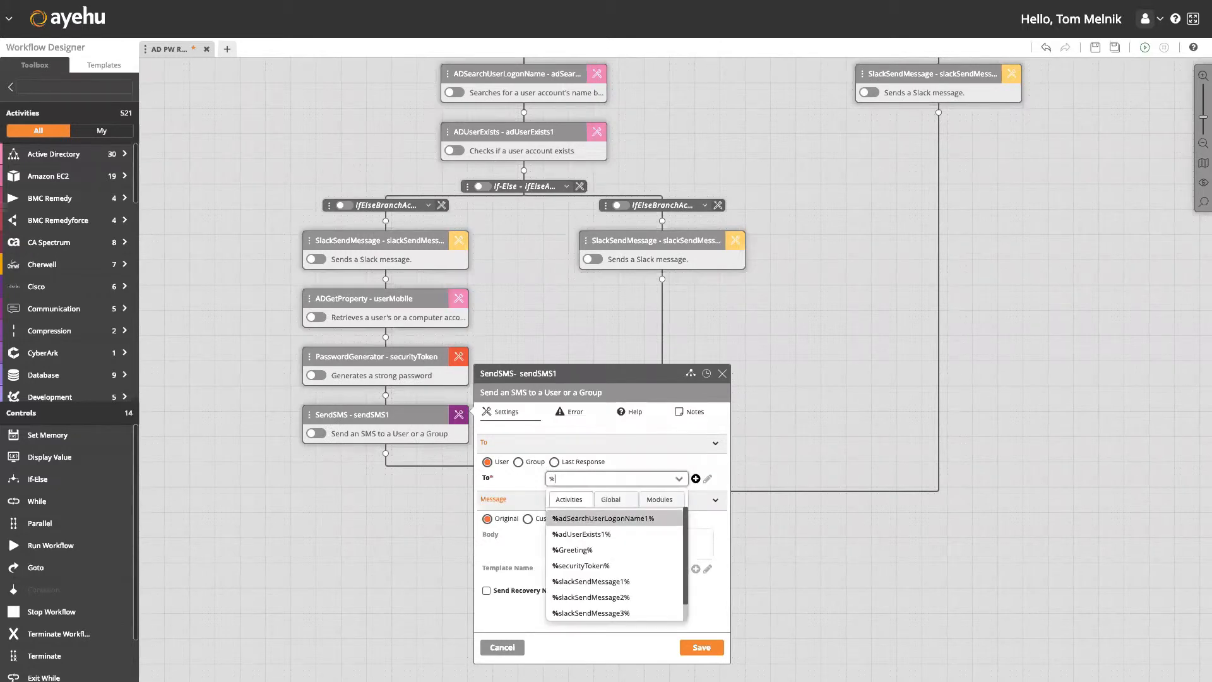
pyautogui.write('user')
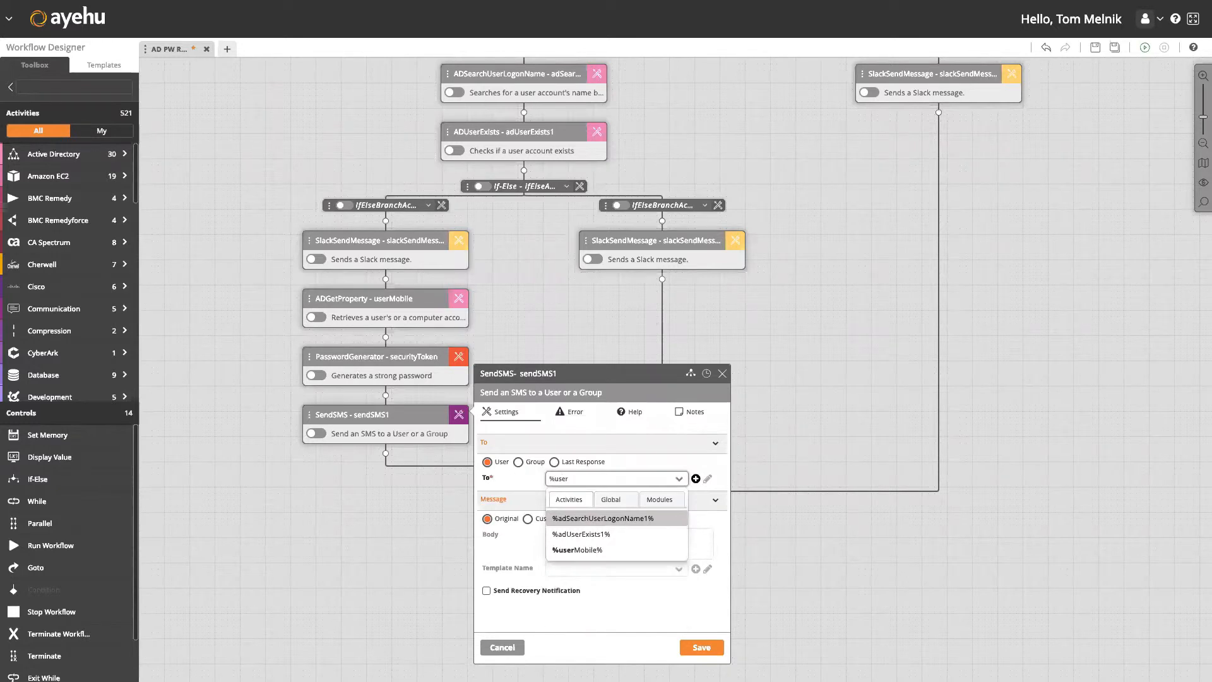
pyautogui.click(630, 549)
# Give the SMS a custom body of %securityToken.password% and save it.
pyautogui.click(528, 520)
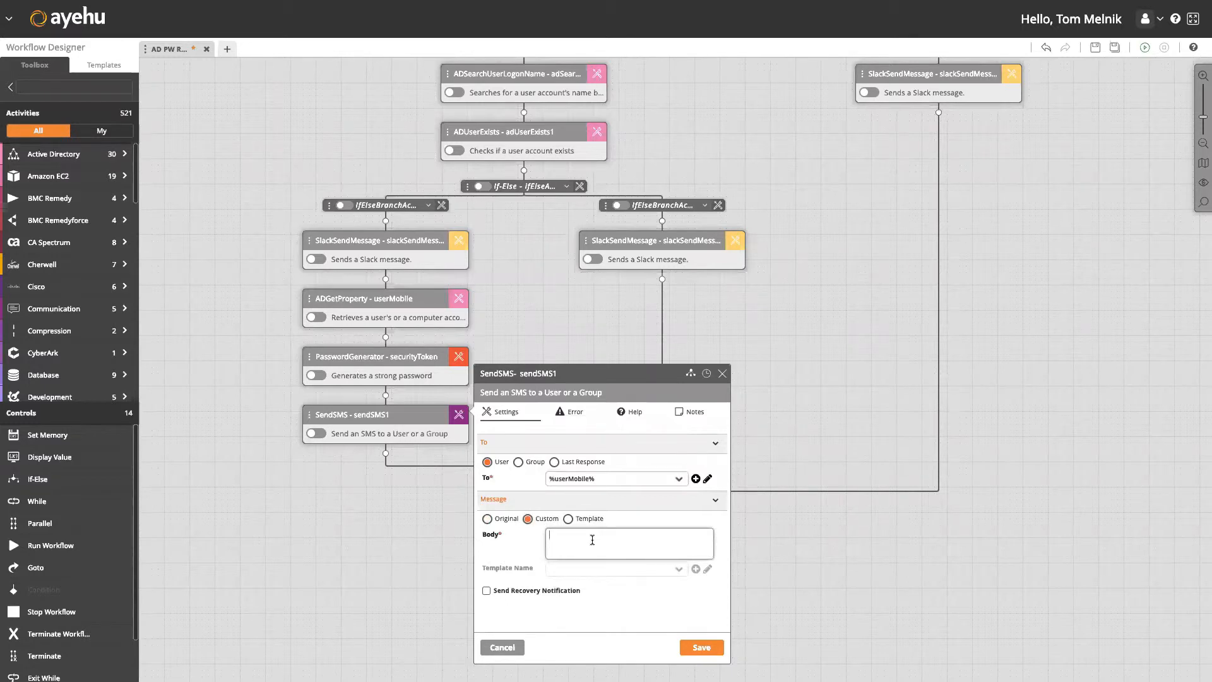
pyautogui.write('%security')
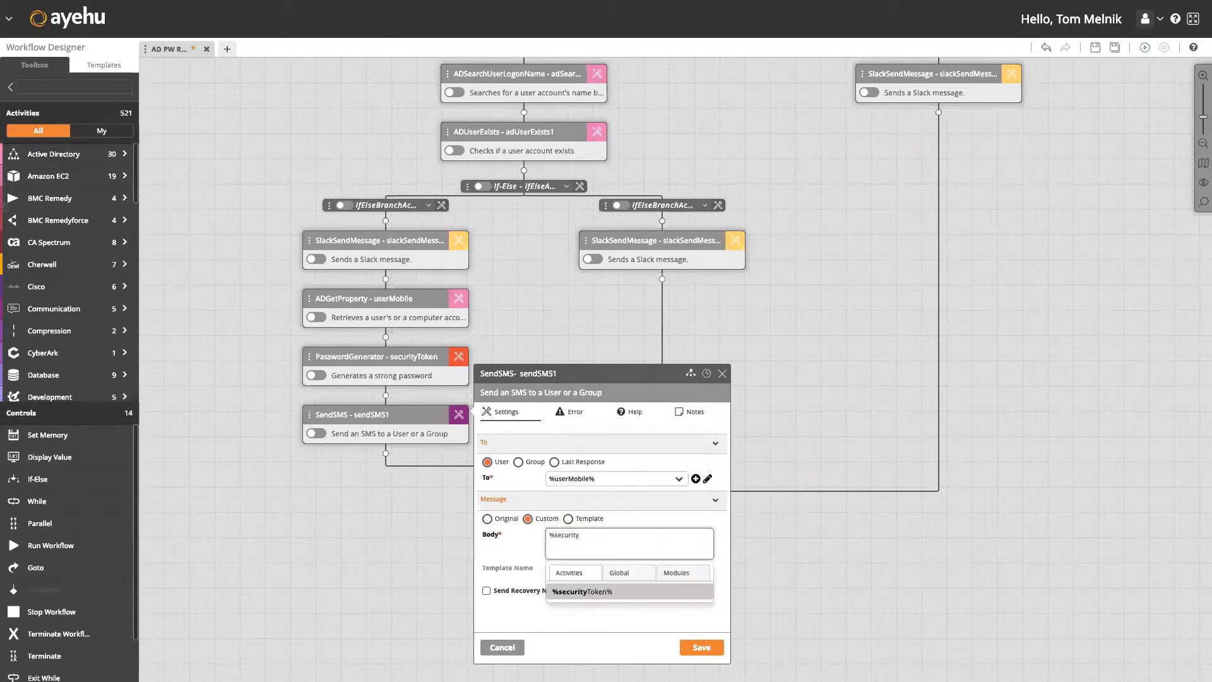
pyautogui.press('Return')
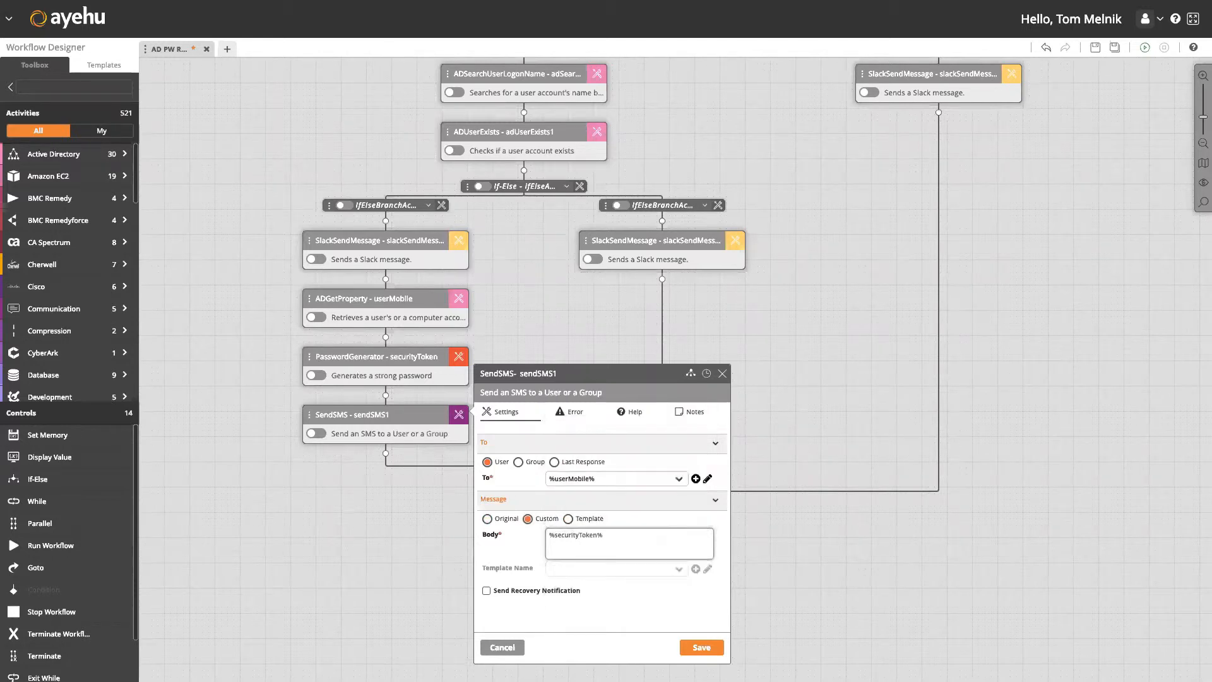
pyautogui.write('.pass')
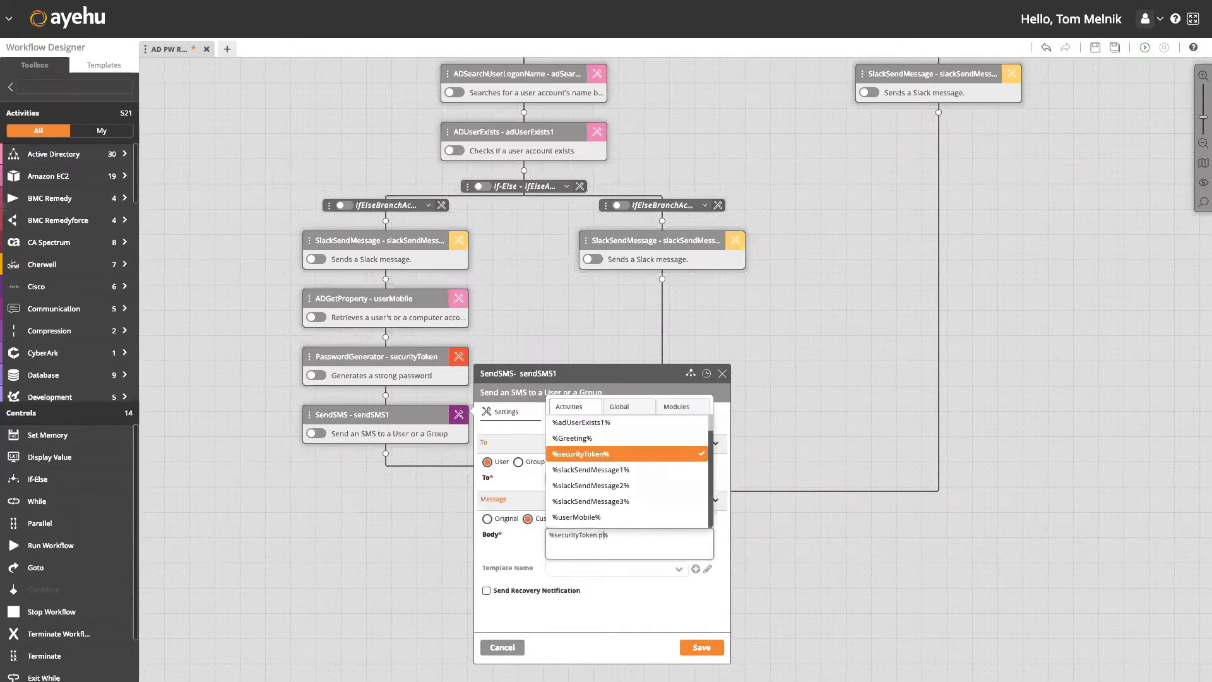
pyautogui.write('word')
pyautogui.click(632, 547)
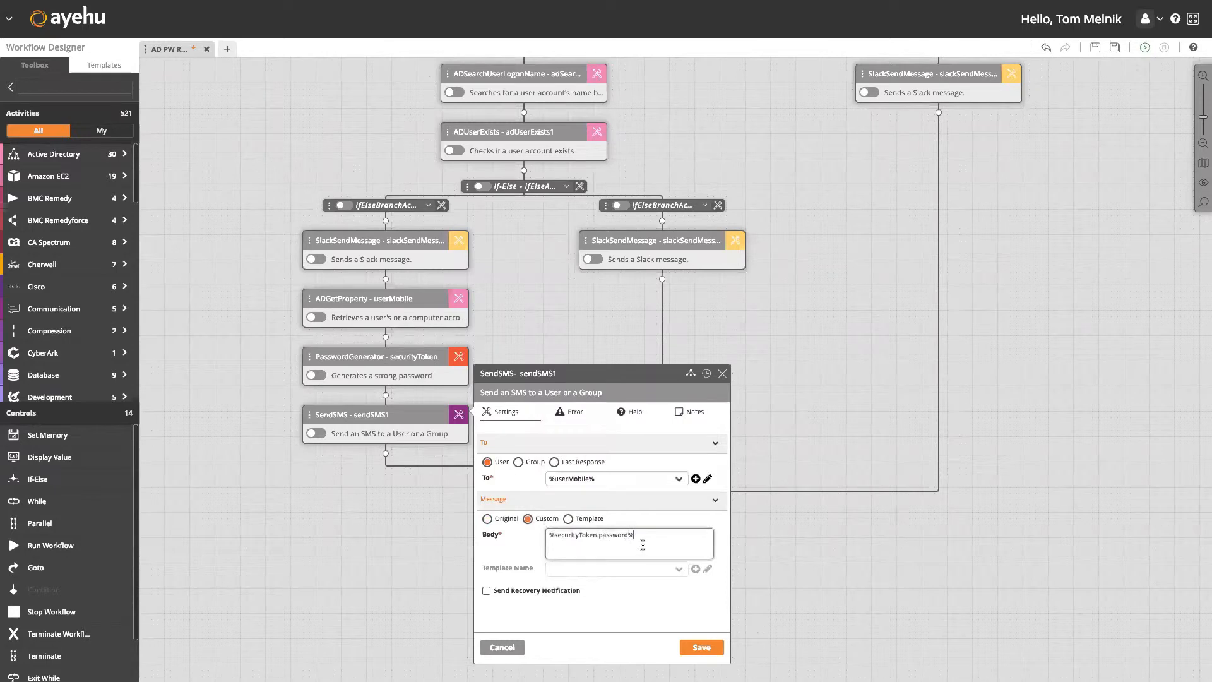
pyautogui.click(699, 647)
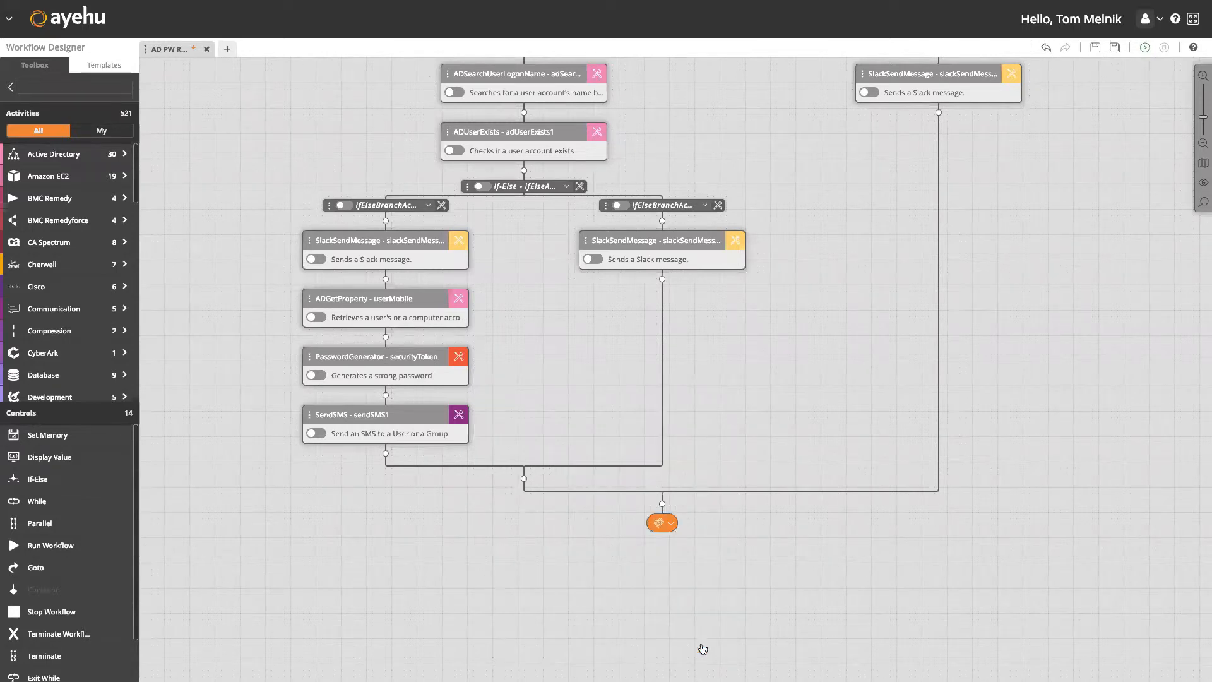
# Add a Slack Send Message after sendSMS1 and rename it tokenCheck.
pyautogui.scroll(-2, 569, 341)
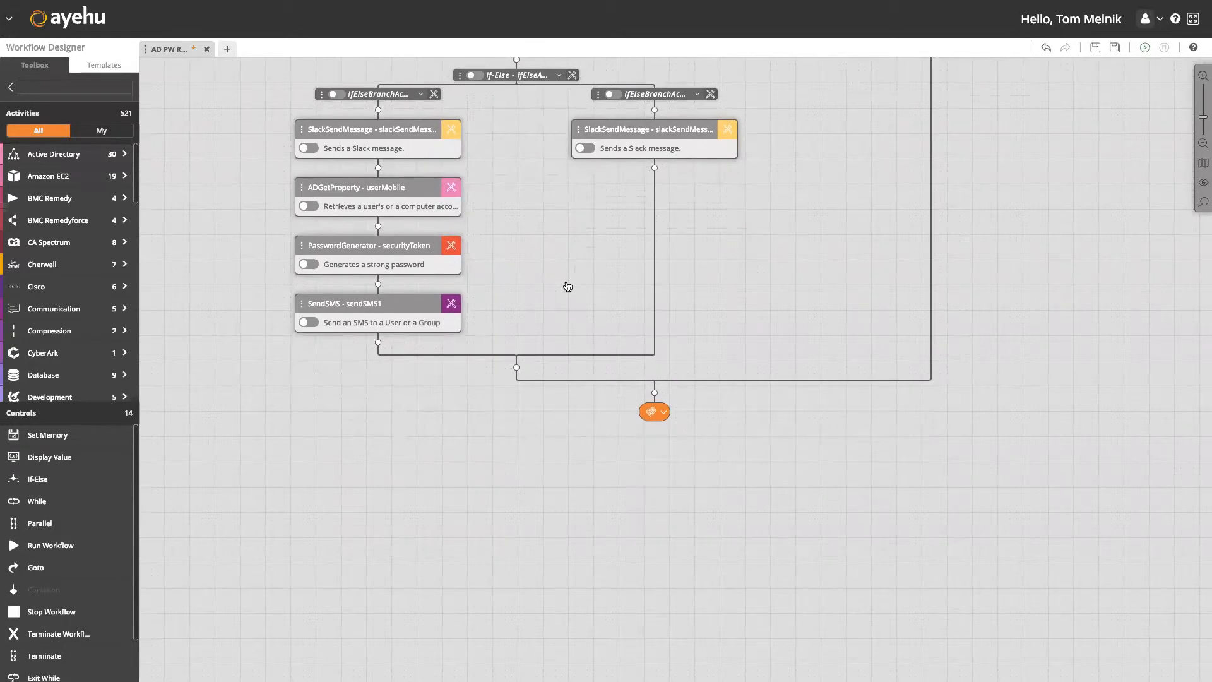
pyautogui.click(378, 343)
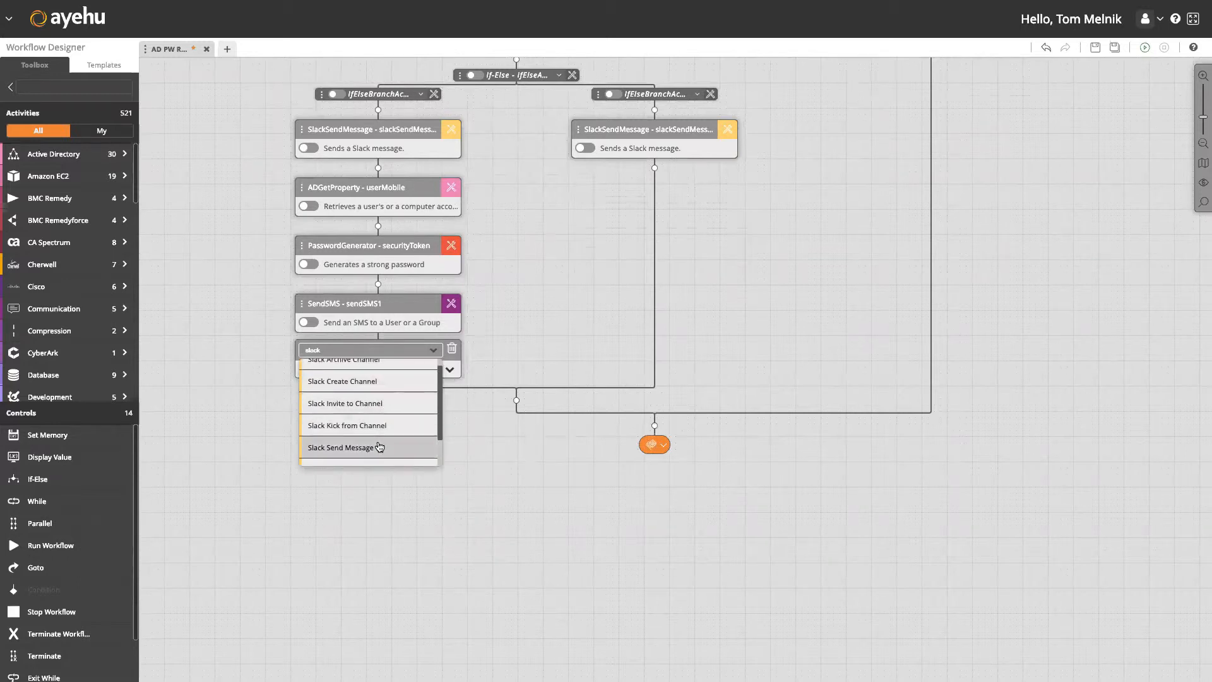
pyautogui.click(379, 447)
pyautogui.click(451, 361)
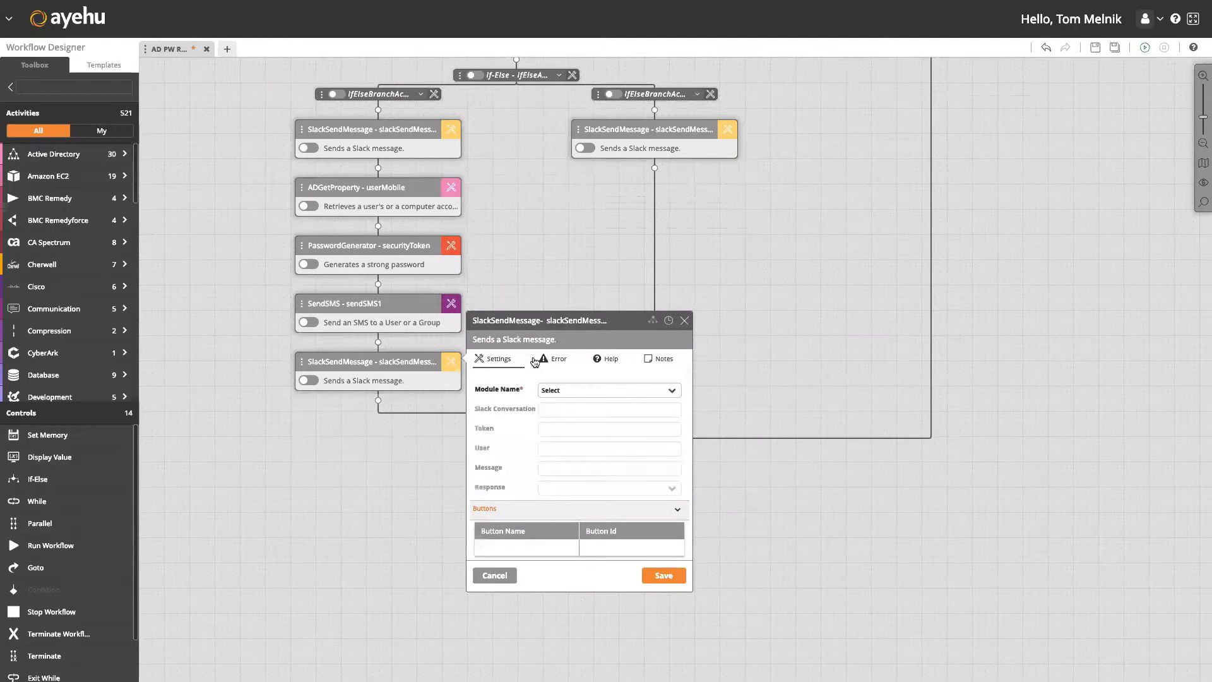
pyautogui.doubleClick(590, 323)
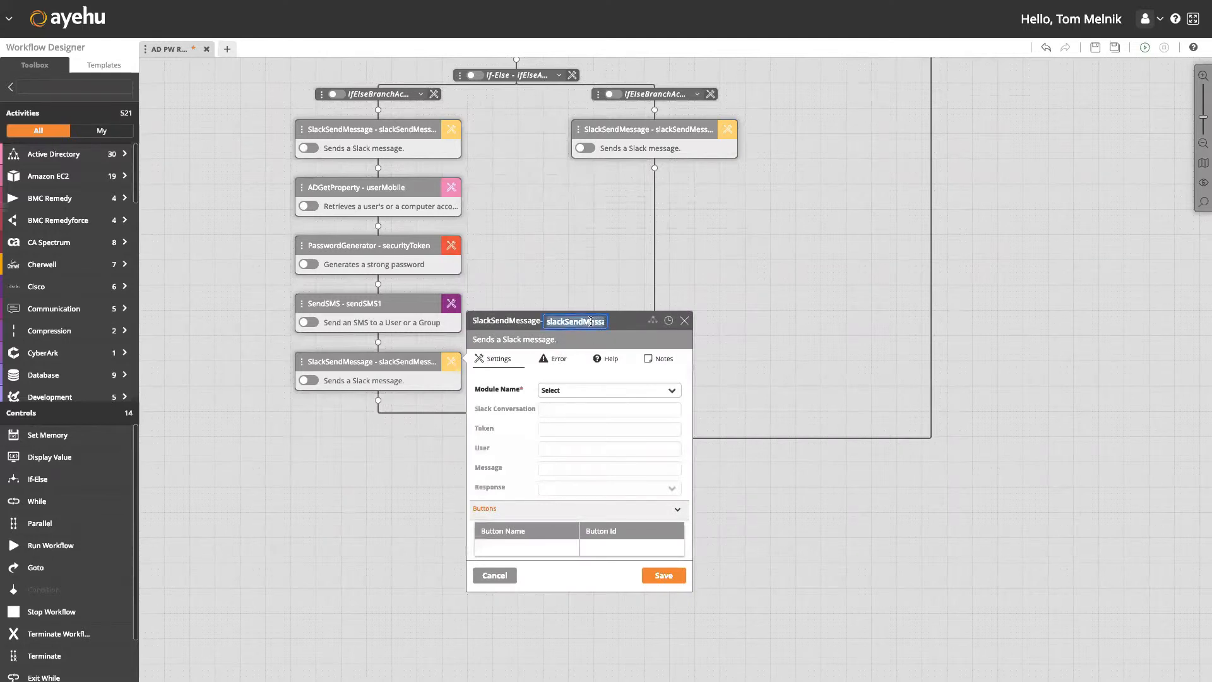
pyautogui.write('tokenCheck')
# Use the Tobi module with conversation %conversationId% and user %userId%.
pyautogui.click(584, 391)
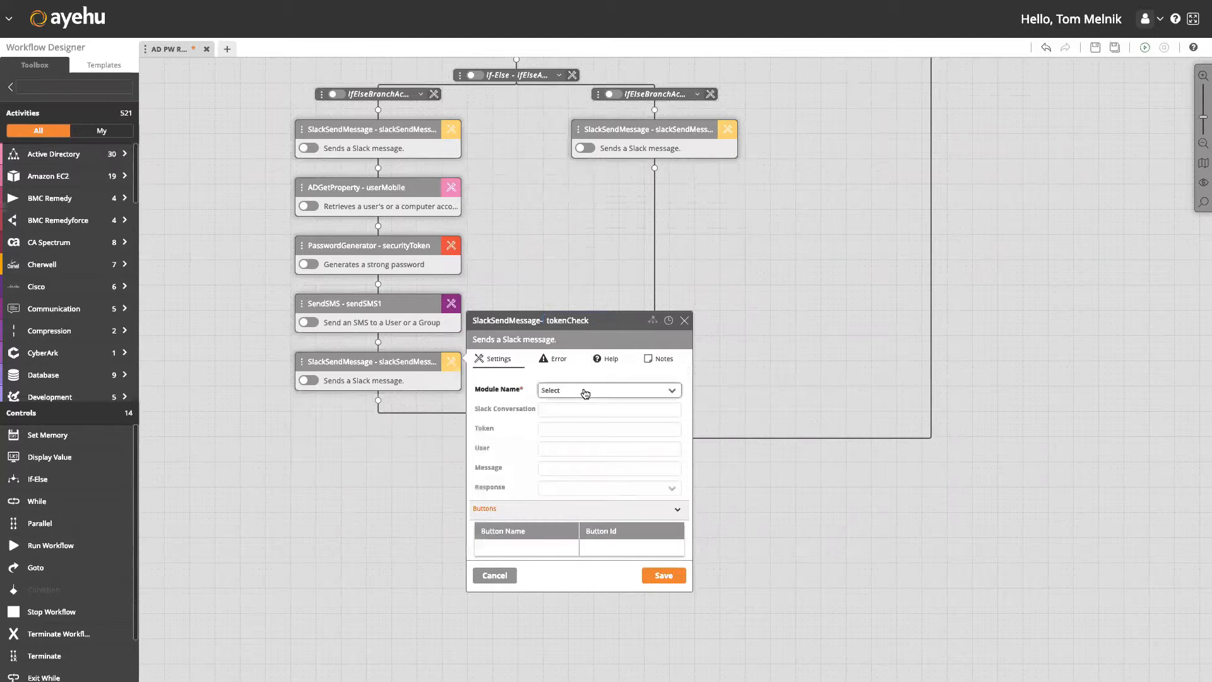
pyautogui.click(581, 407)
pyautogui.click(581, 407)
pyautogui.write('%conversationId')
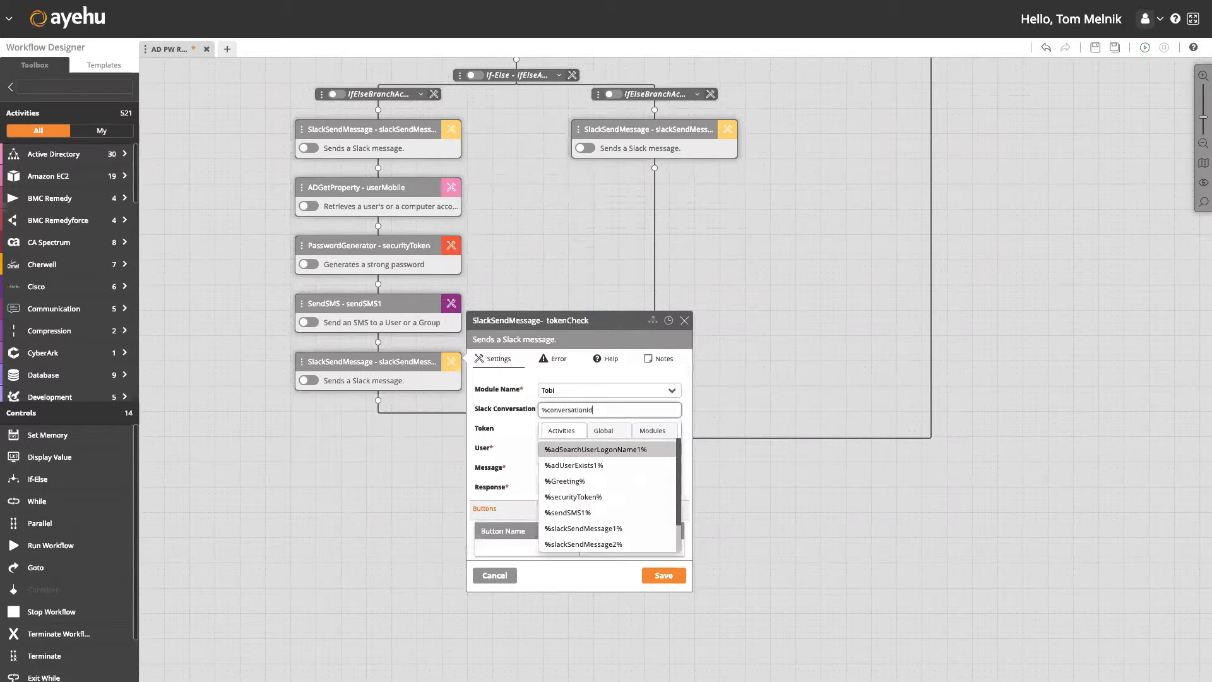
pyautogui.write('%')
pyautogui.press('Tab')
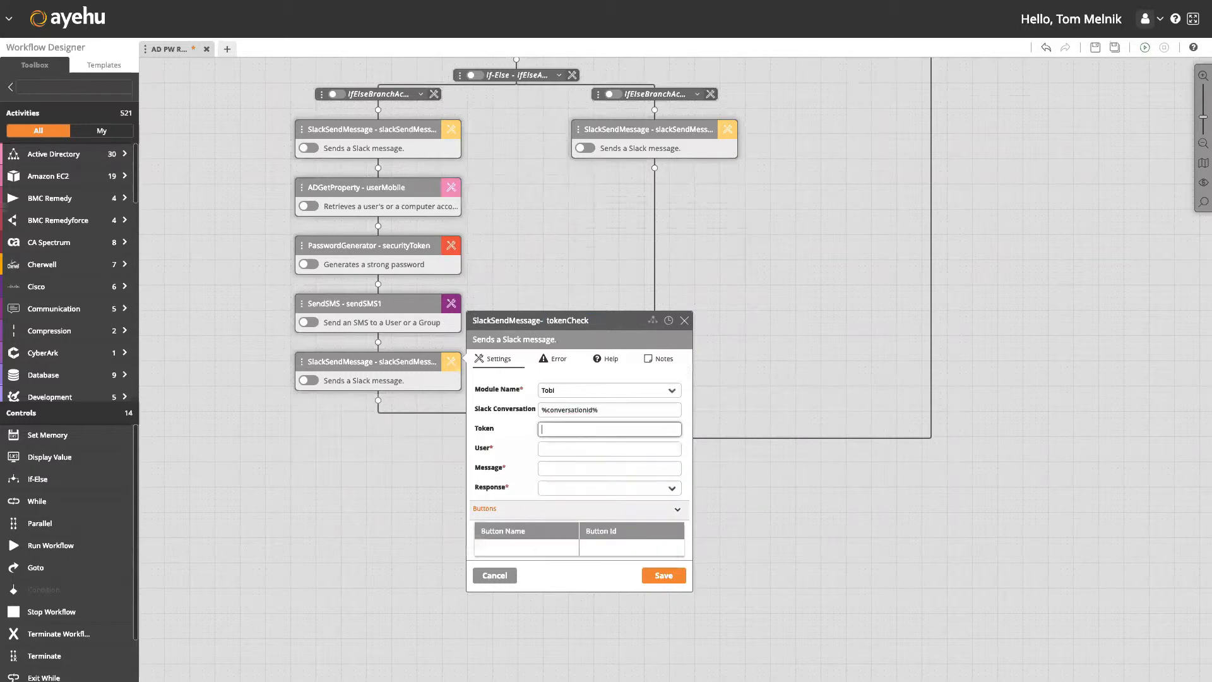
pyautogui.click(565, 448)
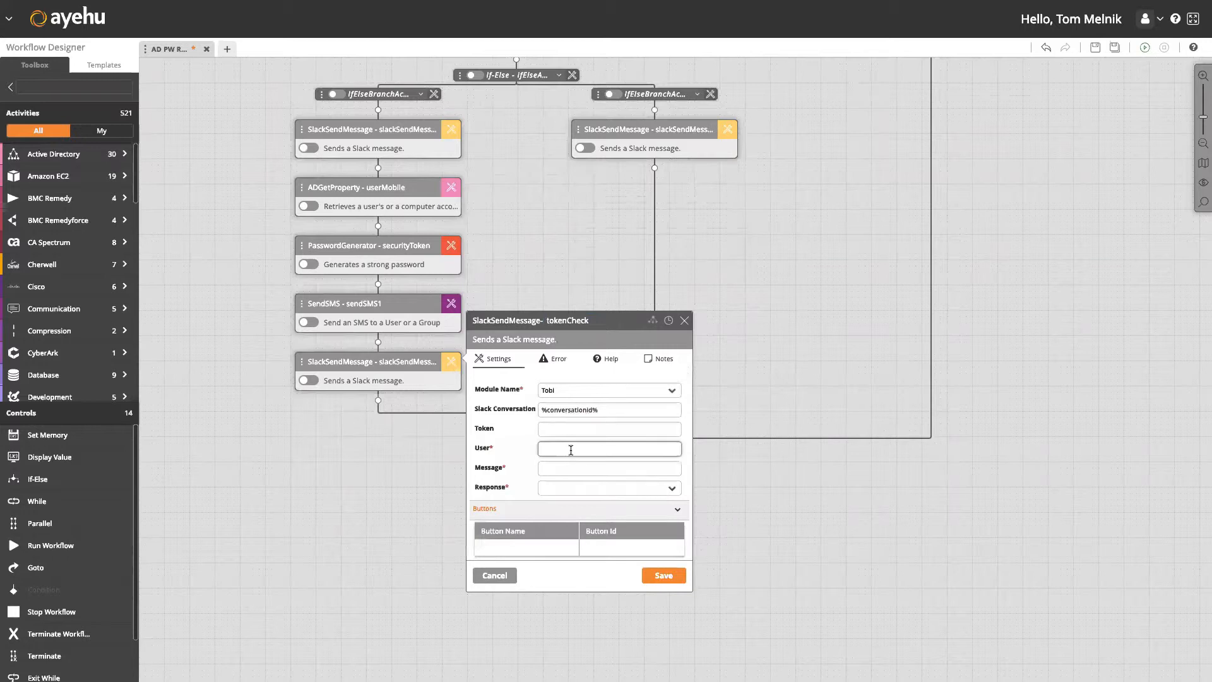
pyautogui.write('%userId%')
pyautogui.press('Tab')
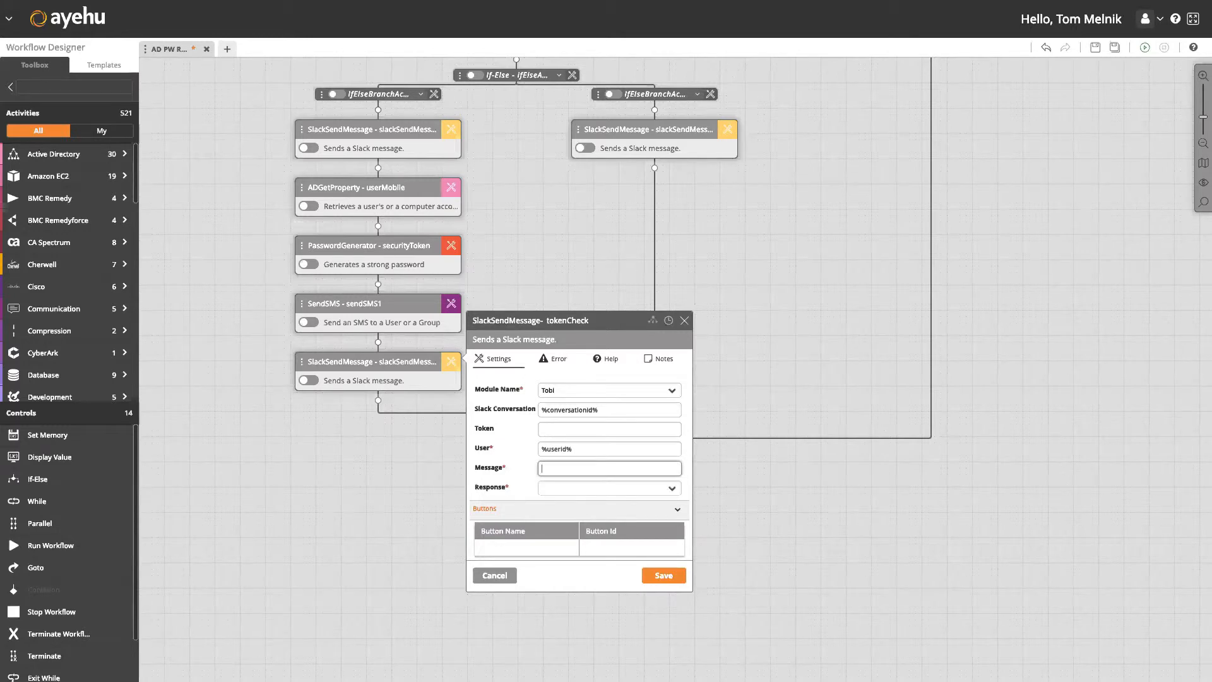
# Write 'A security token has been sent to your mobile. Please enter in the security token for verification.', response Yes, and save.
pyautogui.write('A security token has been sent to your mobile n')
pyautogui.press('BackSpace')
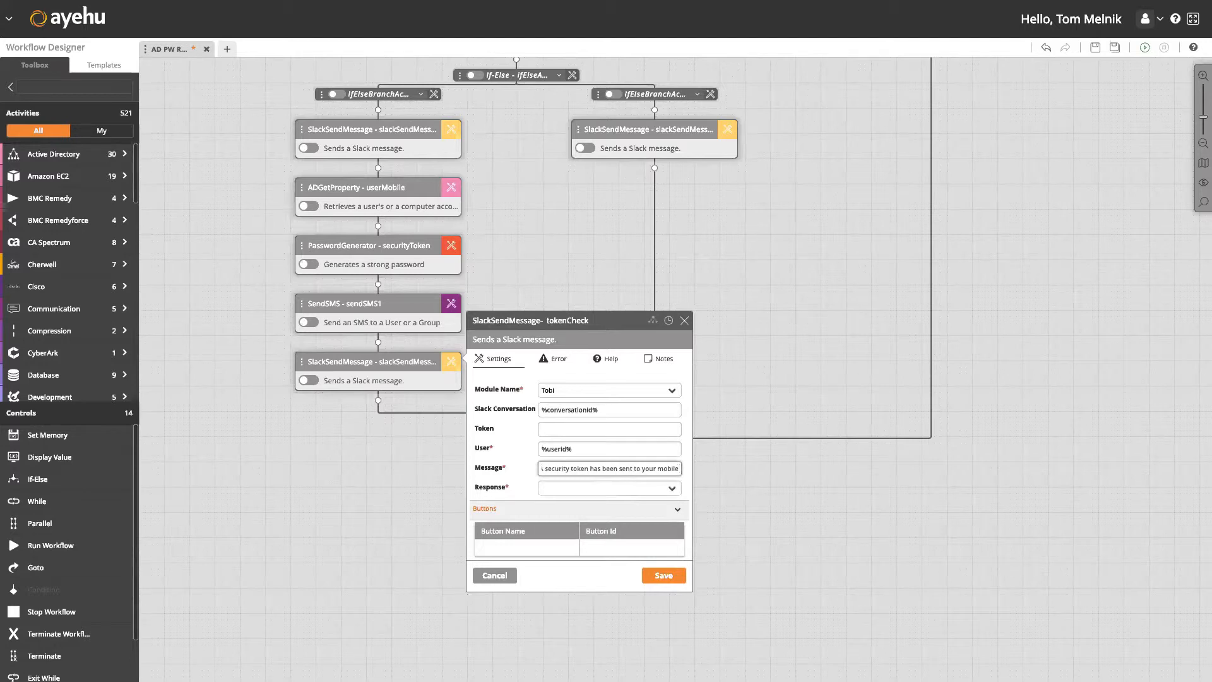
pyautogui.press('BackSpace')
pyautogui.write('. Please enter in the security token for verification.')
pyautogui.click(591, 488)
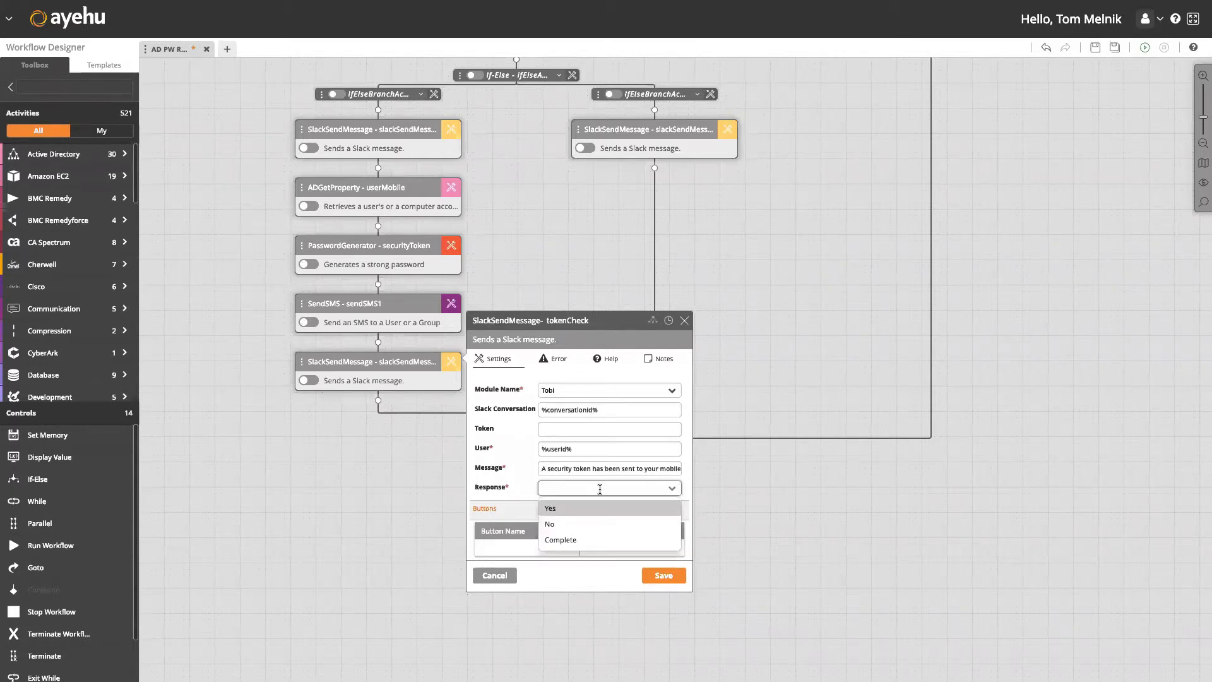
pyautogui.click(600, 509)
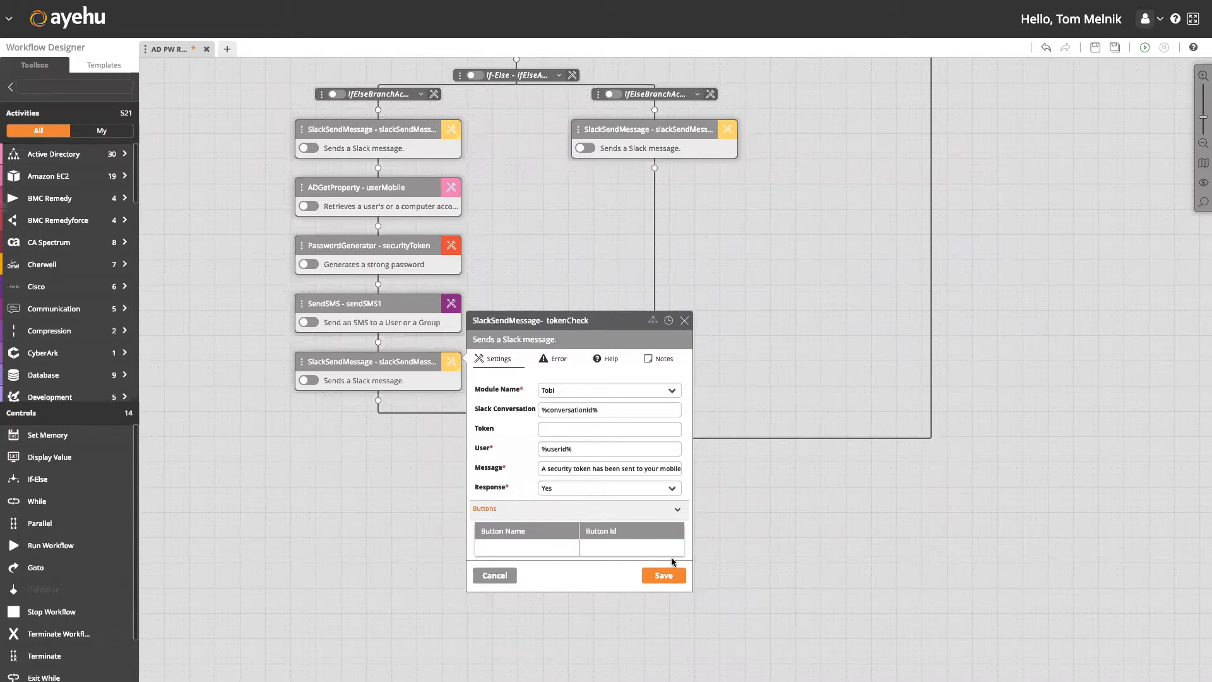
pyautogui.click(674, 578)
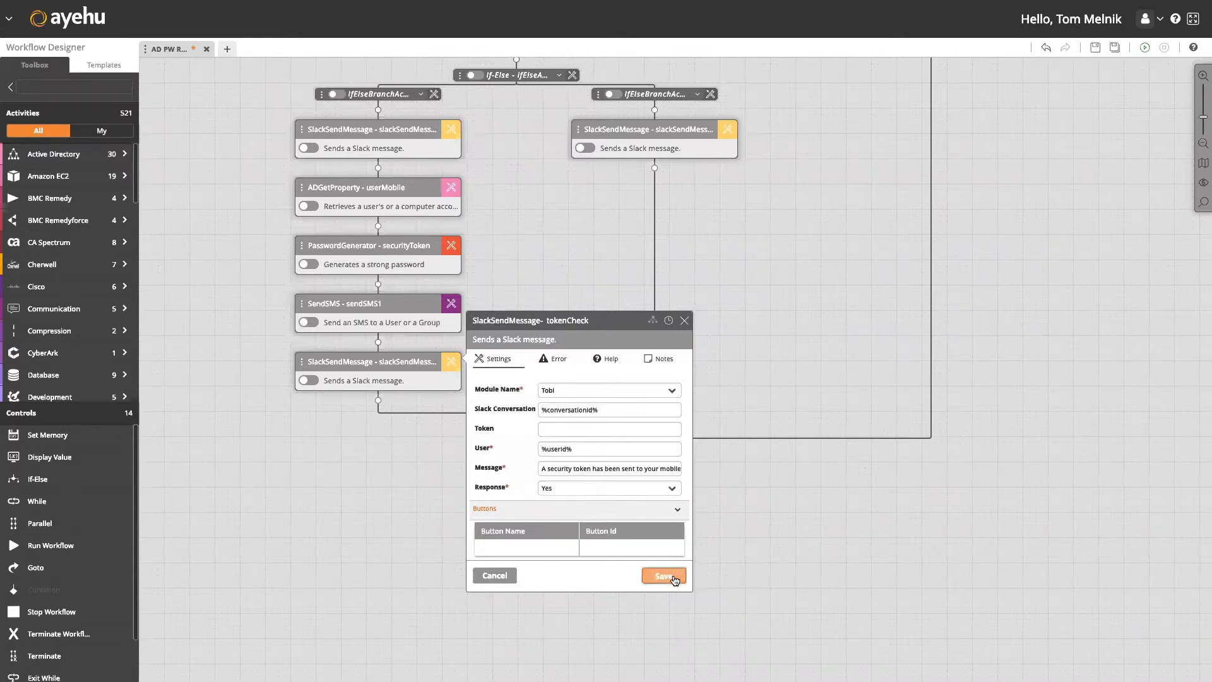
# Drop an If-Else below tokenCheck and save its right branch's settings.
pyautogui.moveTo(78, 481); pyautogui.dragTo(378, 404)
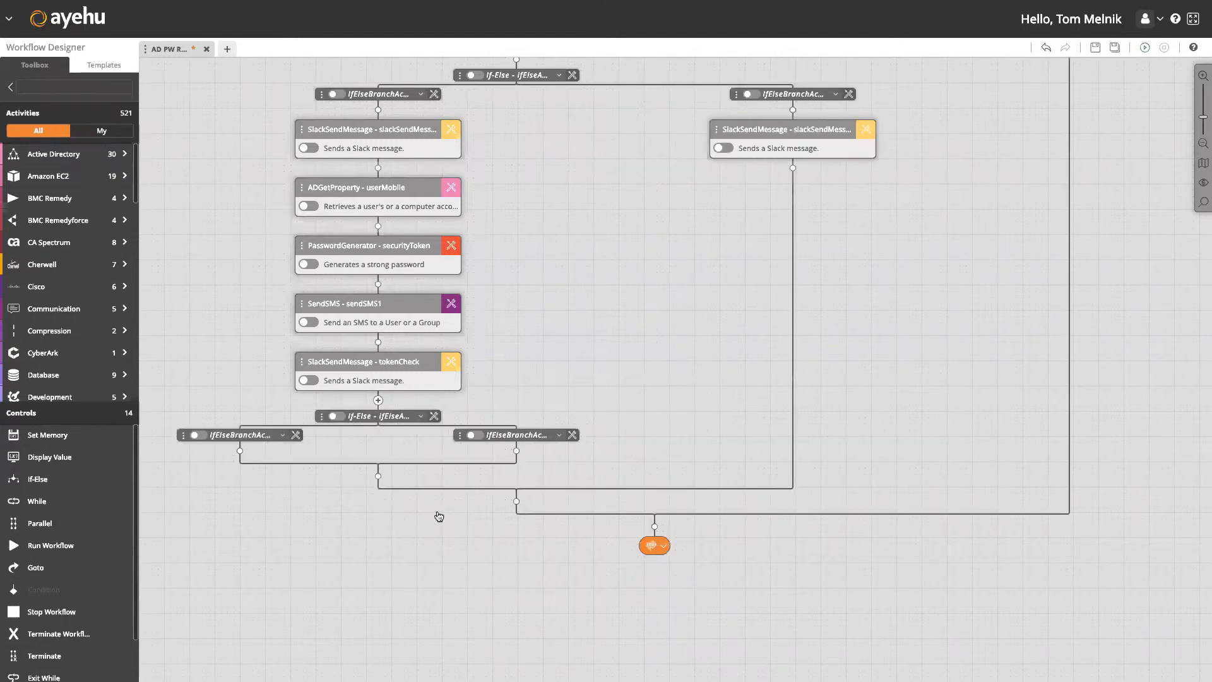
pyautogui.moveTo(449, 492); pyautogui.dragTo(500, 346)
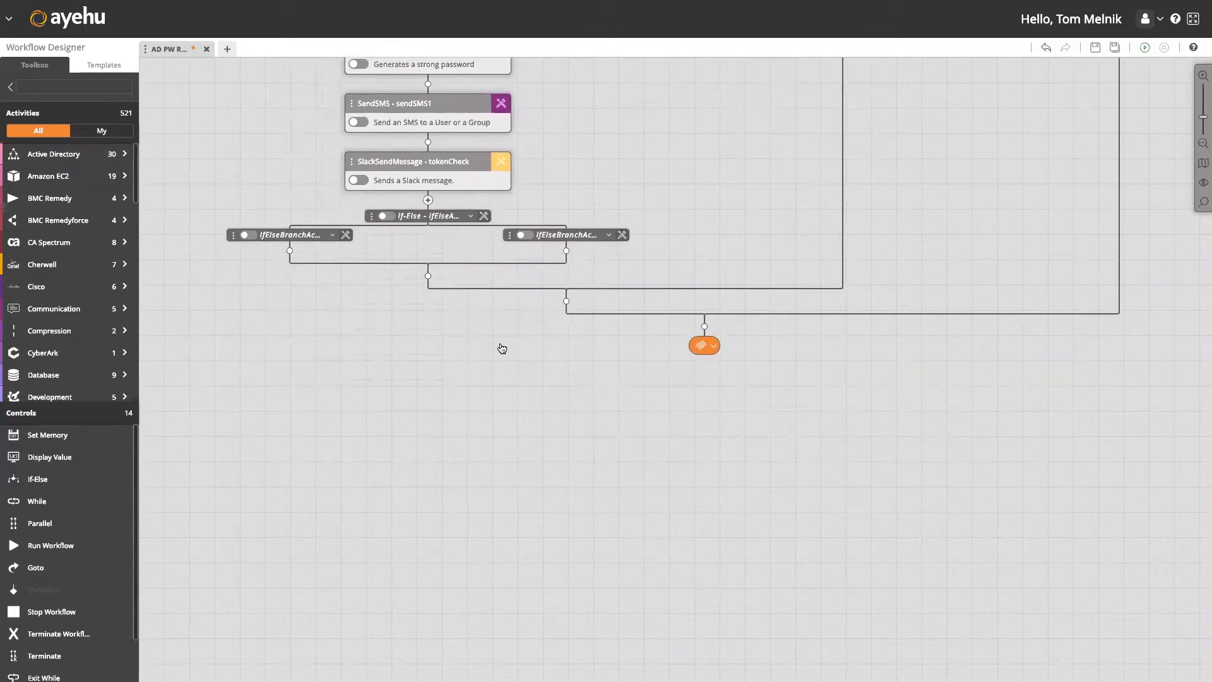
pyautogui.click(628, 229)
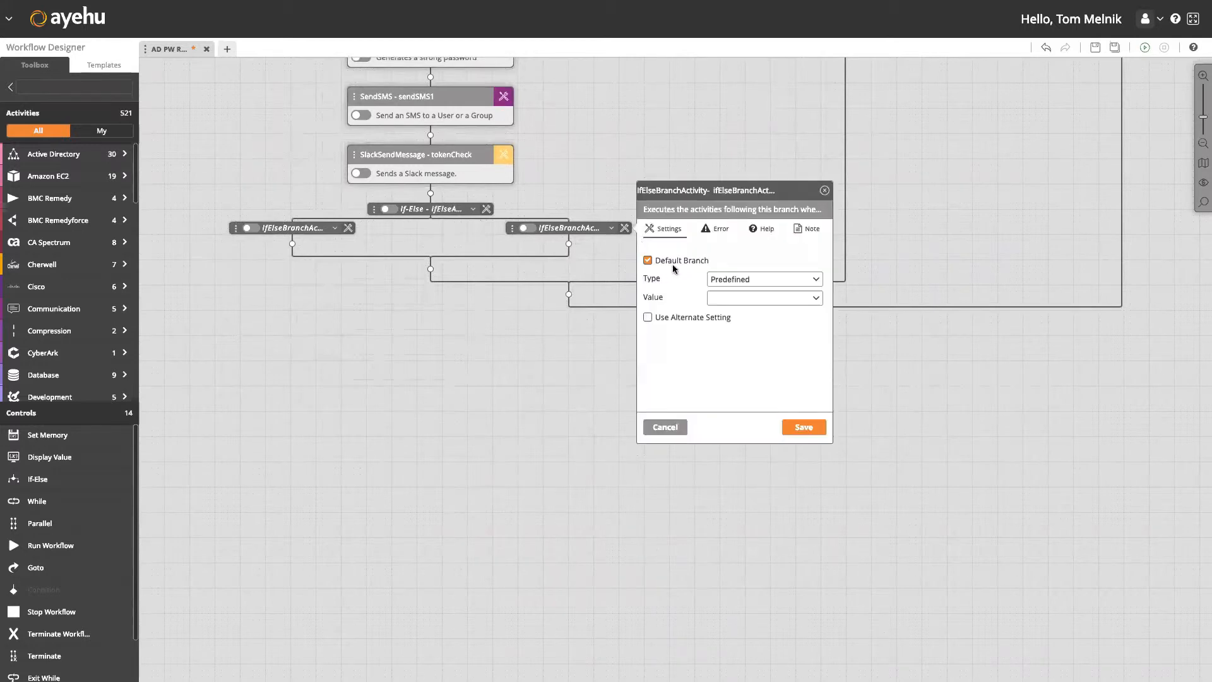
pyautogui.click(803, 426)
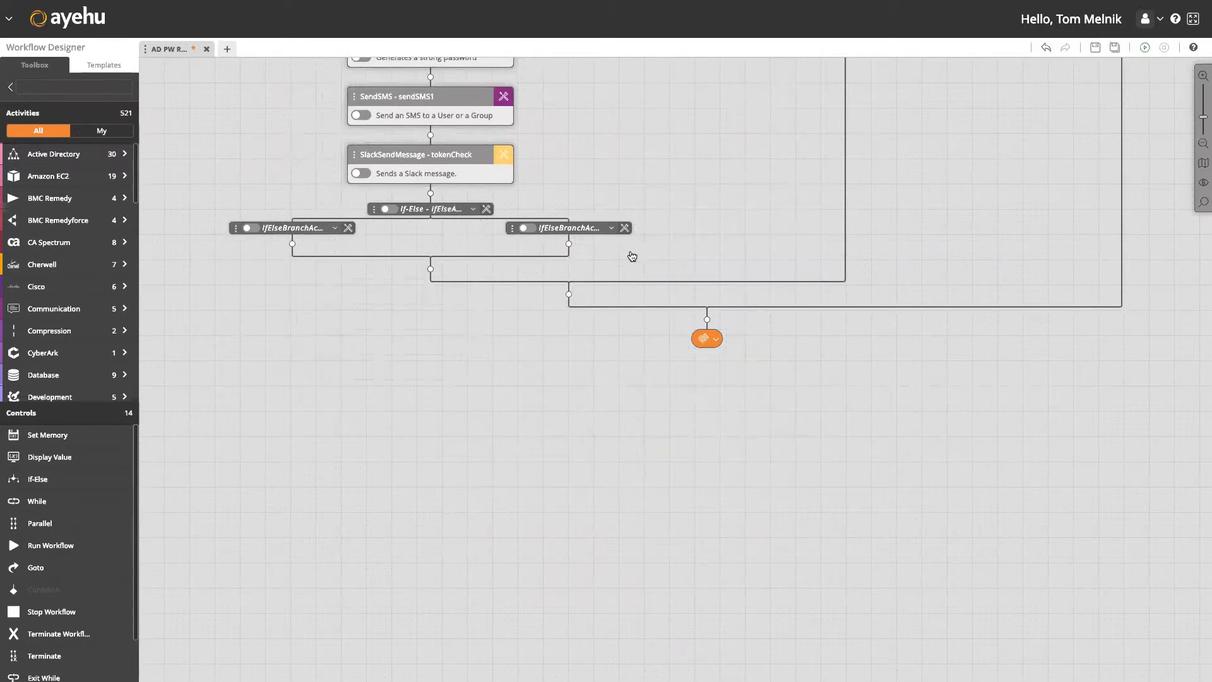
# Add a Tobi Slack Send Message to the right branch with %conversationid% and %userid%.
pyautogui.click(569, 244)
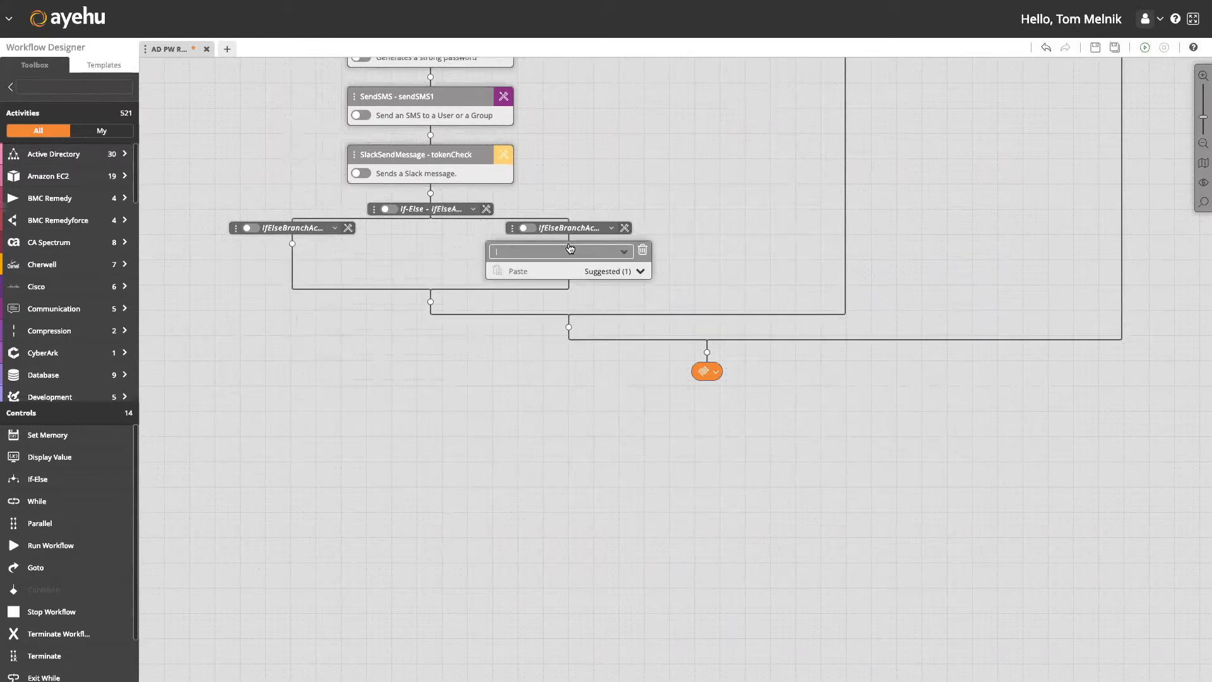
pyautogui.write('slack')
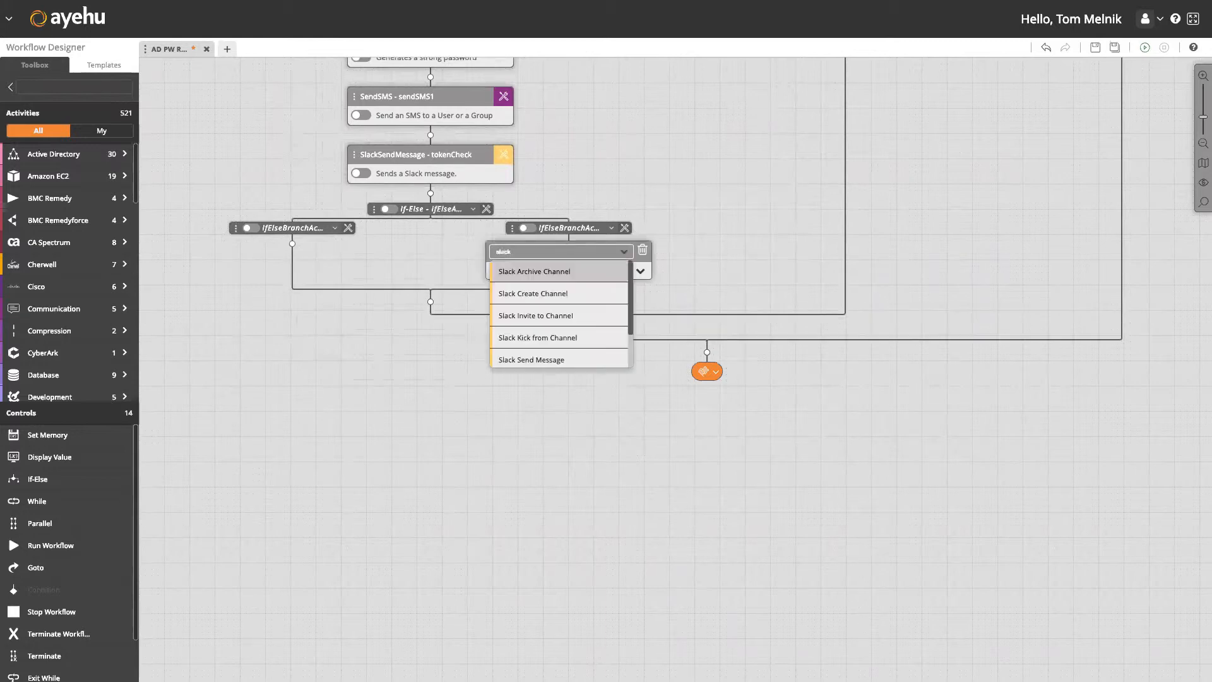
pyautogui.click(562, 359)
pyautogui.click(644, 265)
pyautogui.click(742, 292)
pyautogui.click(754, 311)
pyautogui.click(754, 311)
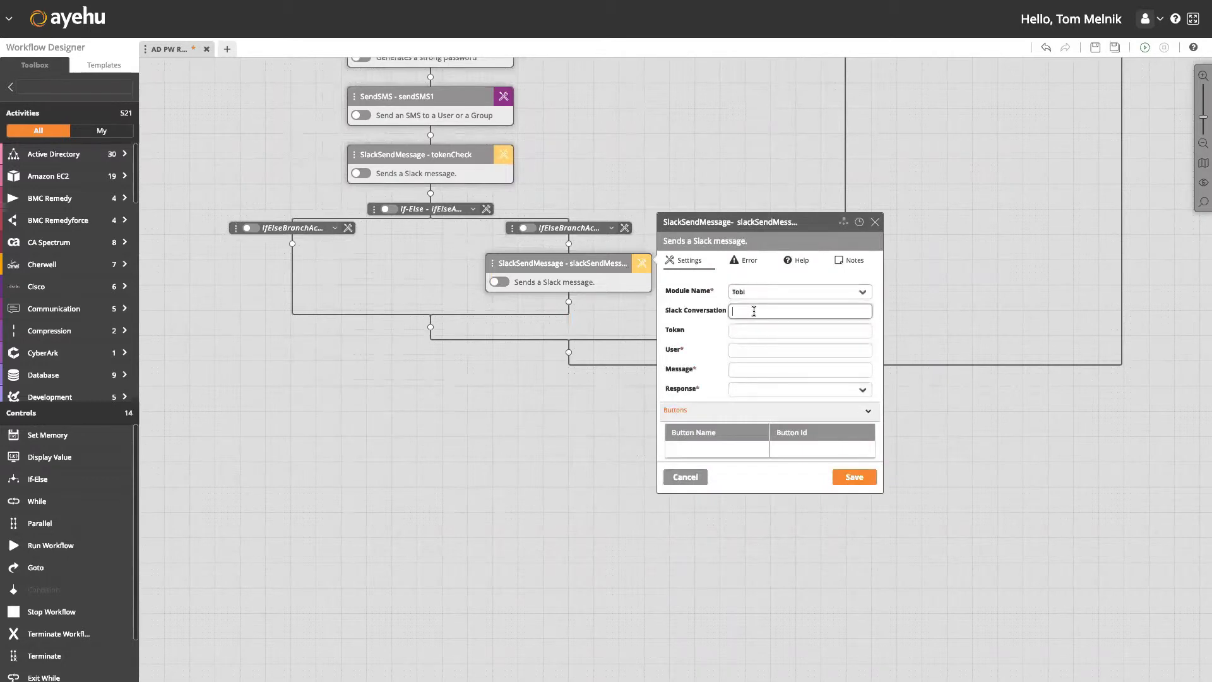
pyautogui.write('%con')
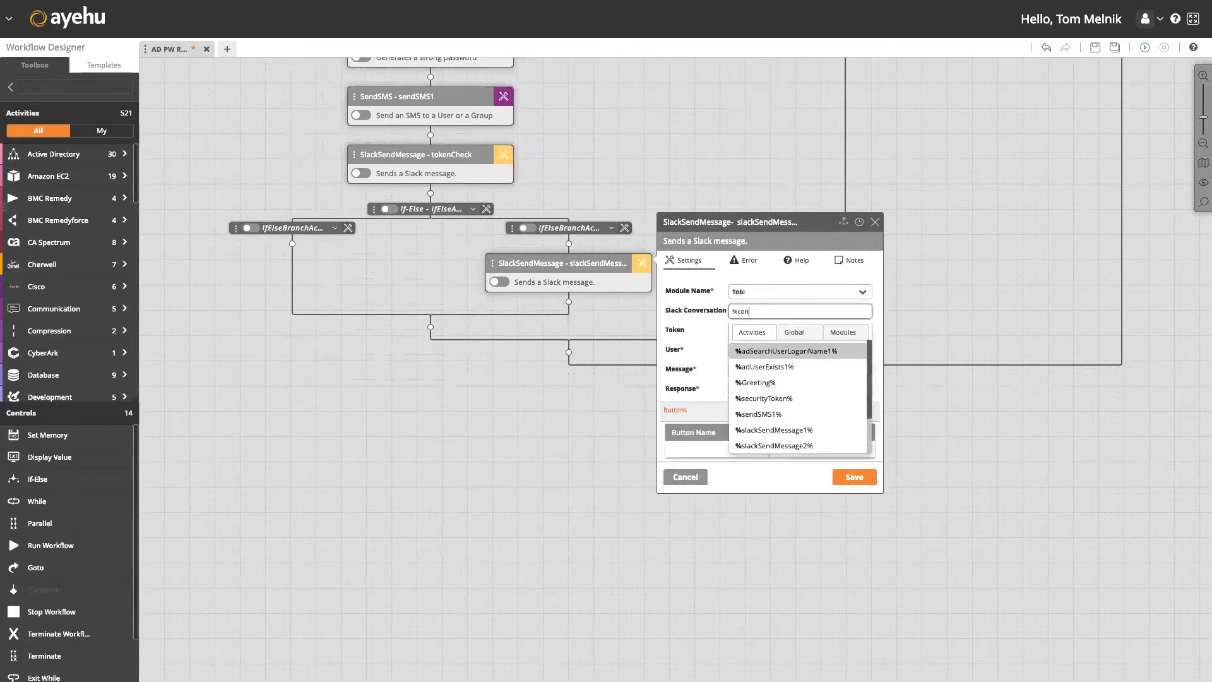
pyautogui.write('versationid%')
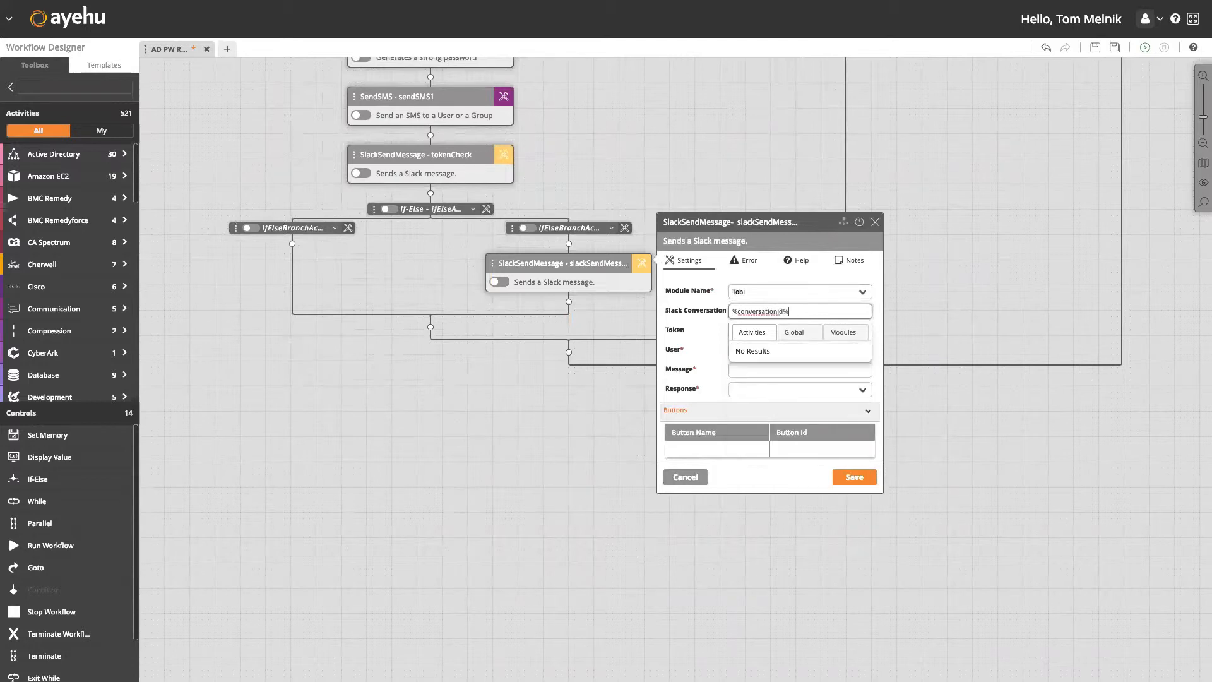
pyautogui.press('Tab')
pyautogui.press('Tab')
pyautogui.write('%userid%')
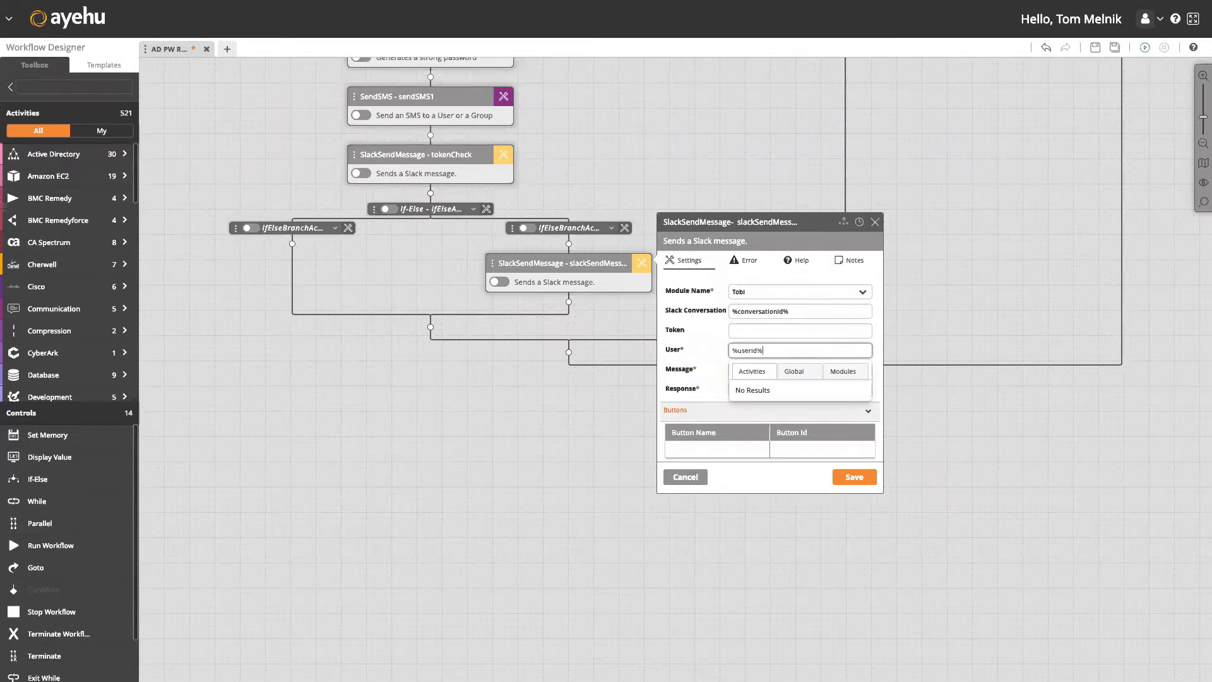
pyautogui.press('Tab')
# Write the incorrect-token message advising to contact the administrator or try again, response Complete, and save.
pyautogui.write('Sorry,')
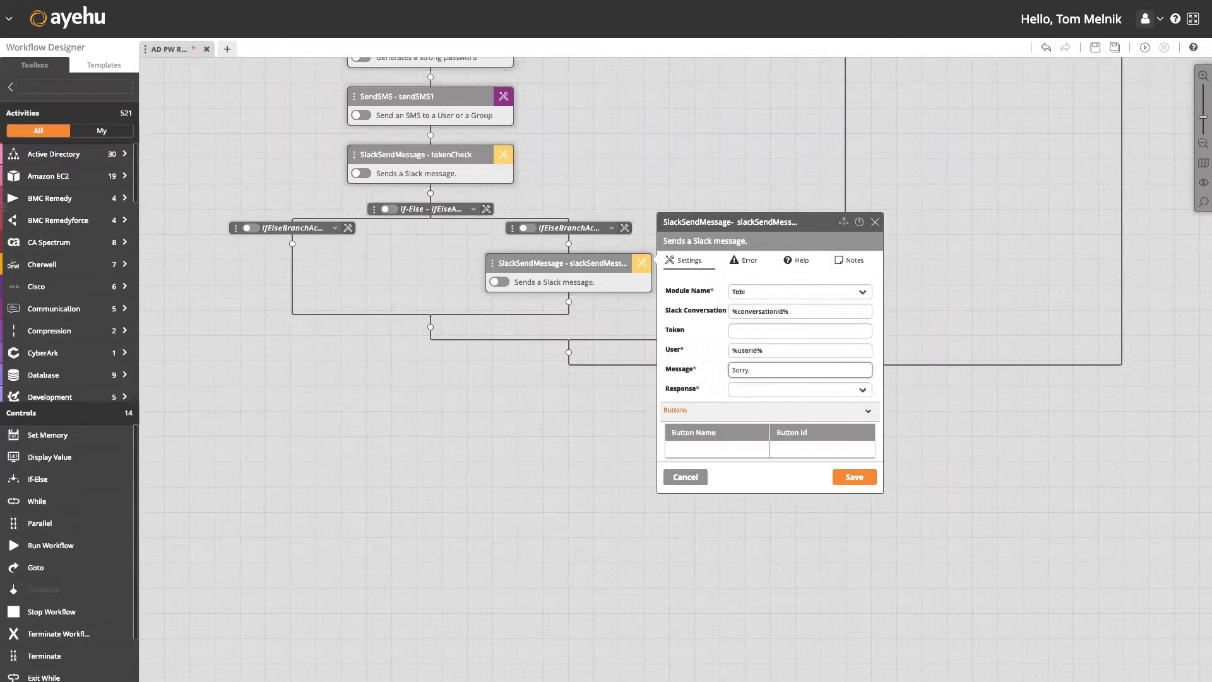
pyautogui.write(' the security token ')
pyautogui.write('provided was inc')
pyautogui.write('orrect')
pyautogui.write('. Please')
pyautogui.write(' tr')
pyautogui.press('BackSpace')
pyautogui.press('BackSpace')
pyautogui.write('contact')
pyautogui.write(' your')
pyautogui.write(' s')
pyautogui.write('ystem adminis')
pyautogui.write('trator or t')
pyautogui.write('ry again.')
pyautogui.click(789, 390)
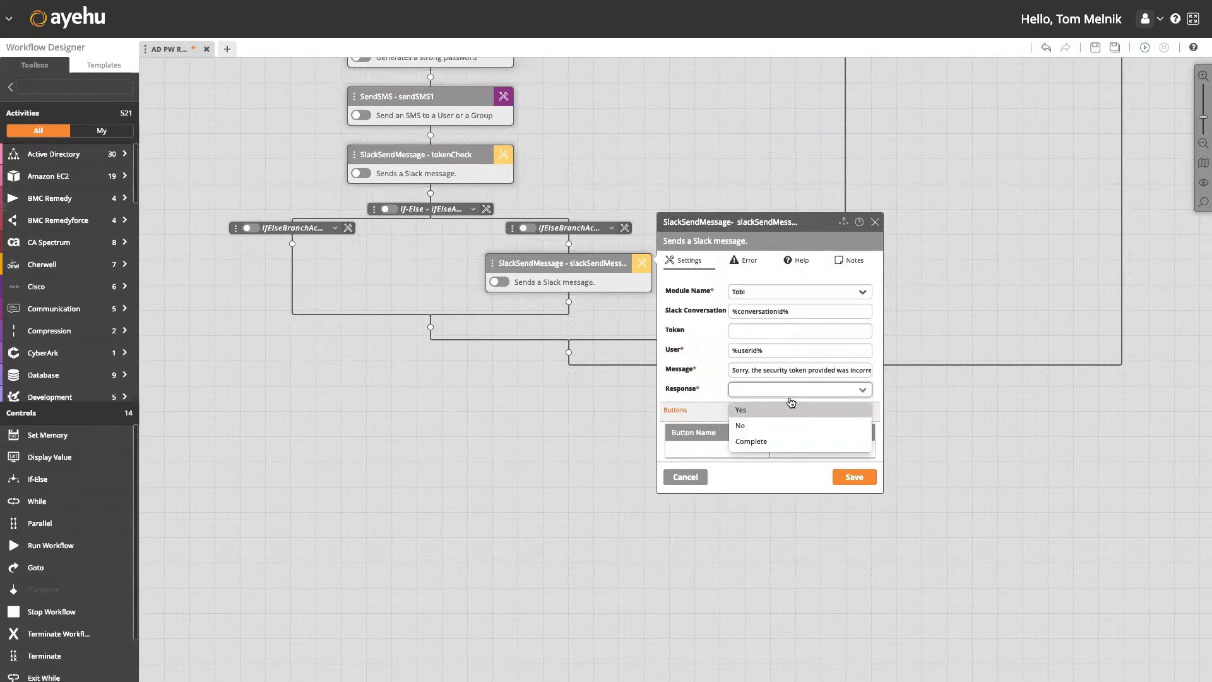
pyautogui.click(783, 441)
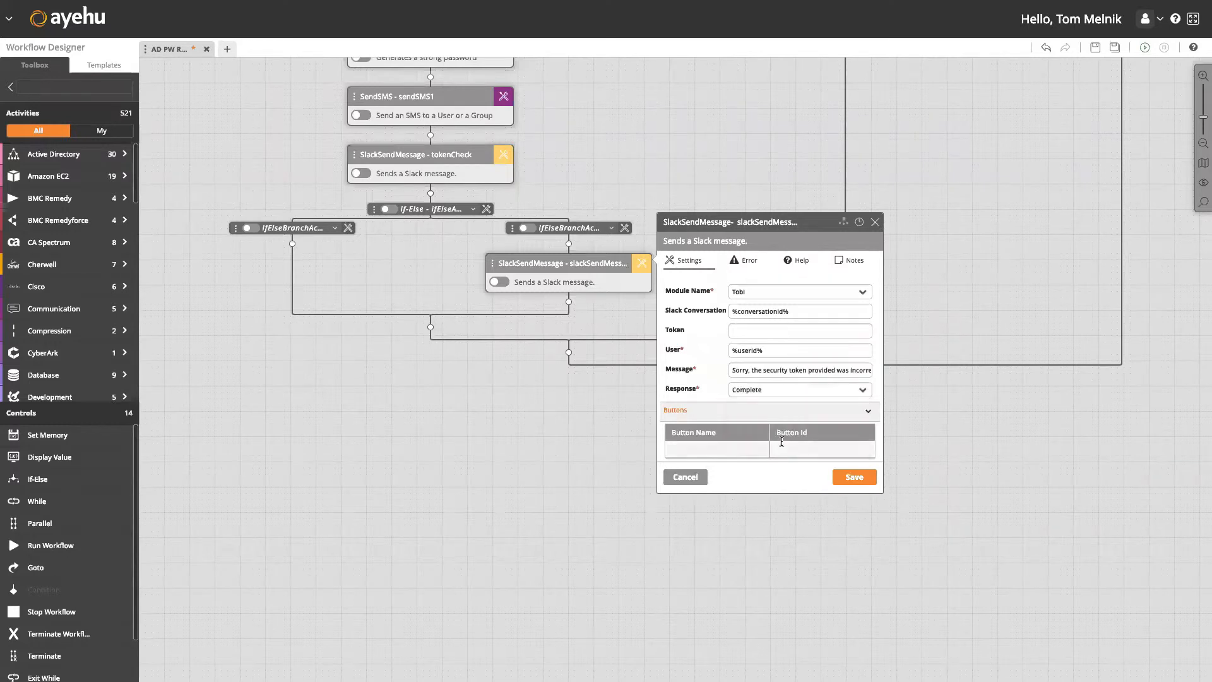
pyautogui.click(857, 479)
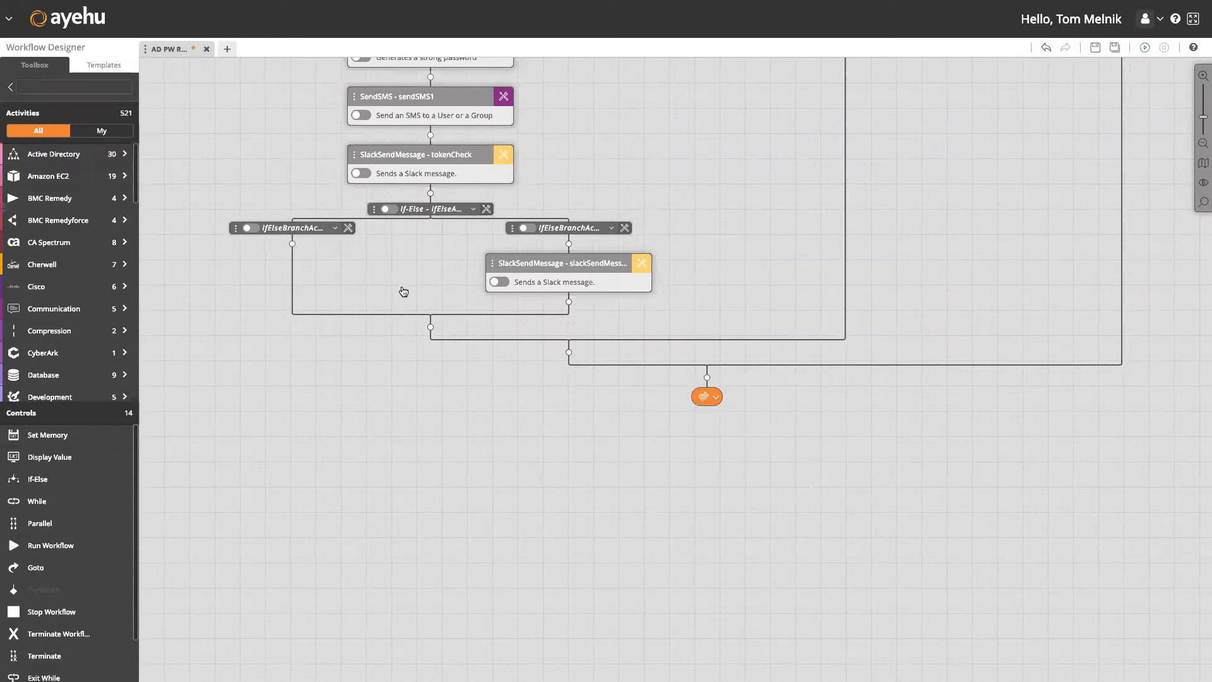
# Add a Tobi Slack Send Message to the left branch with %conversationId% and %userid%.
pyautogui.click(293, 244)
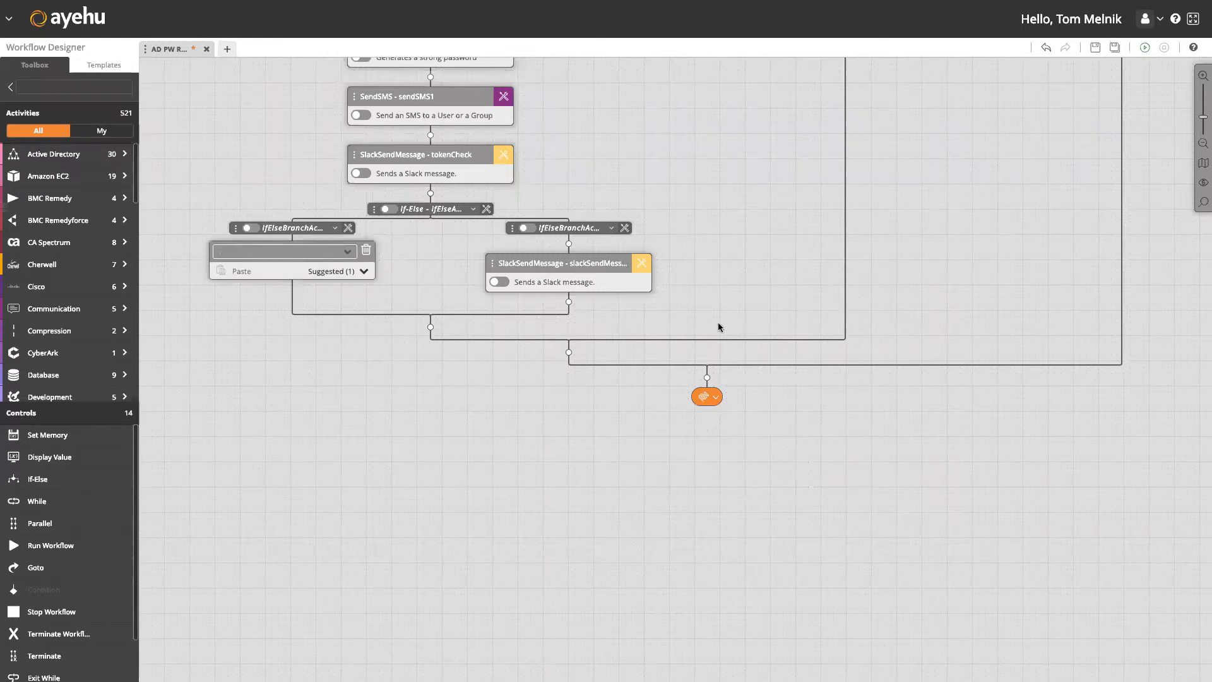
pyautogui.click(320, 250)
pyautogui.write('a')
pyautogui.scroll(-3, 327, 331)
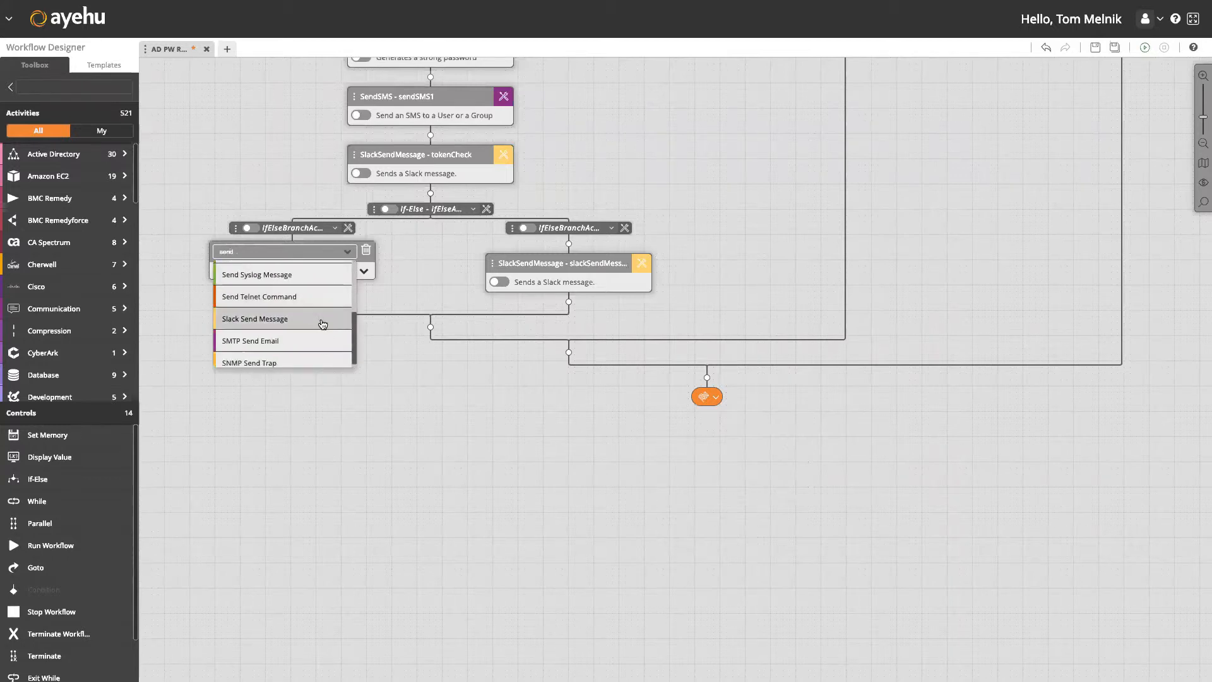
pyautogui.click(324, 314)
pyautogui.click(364, 269)
pyautogui.click(483, 293)
pyautogui.click(483, 312)
pyautogui.click(484, 312)
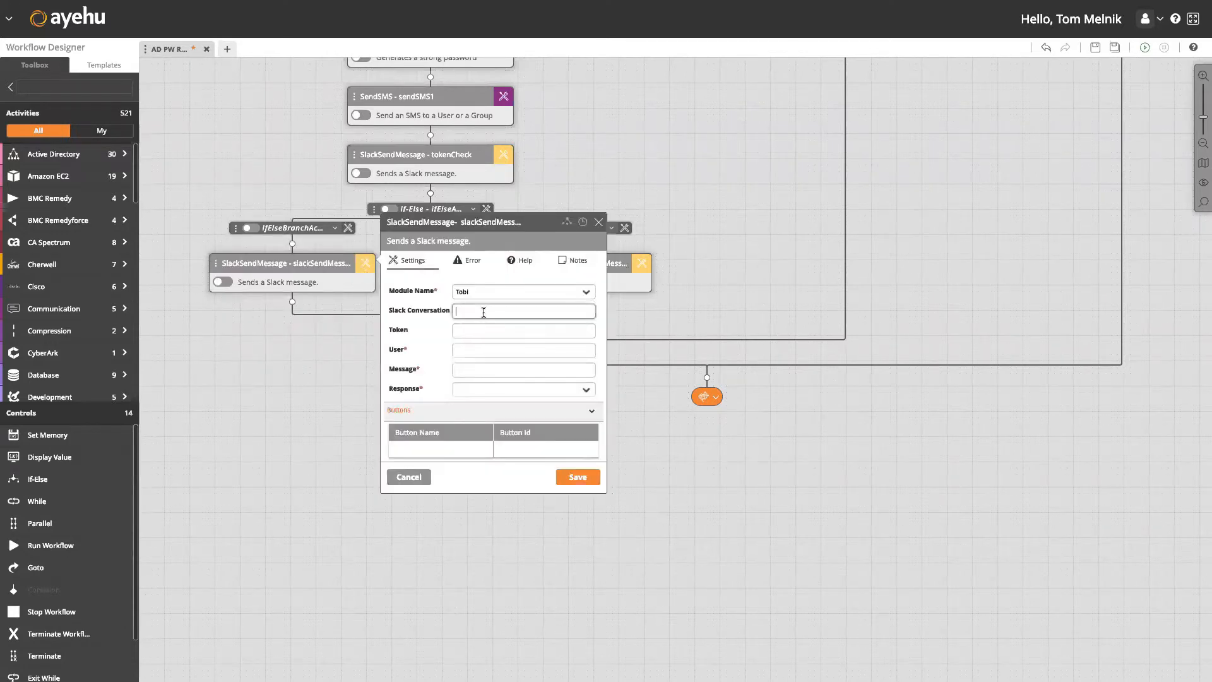
pyautogui.write('%conve')
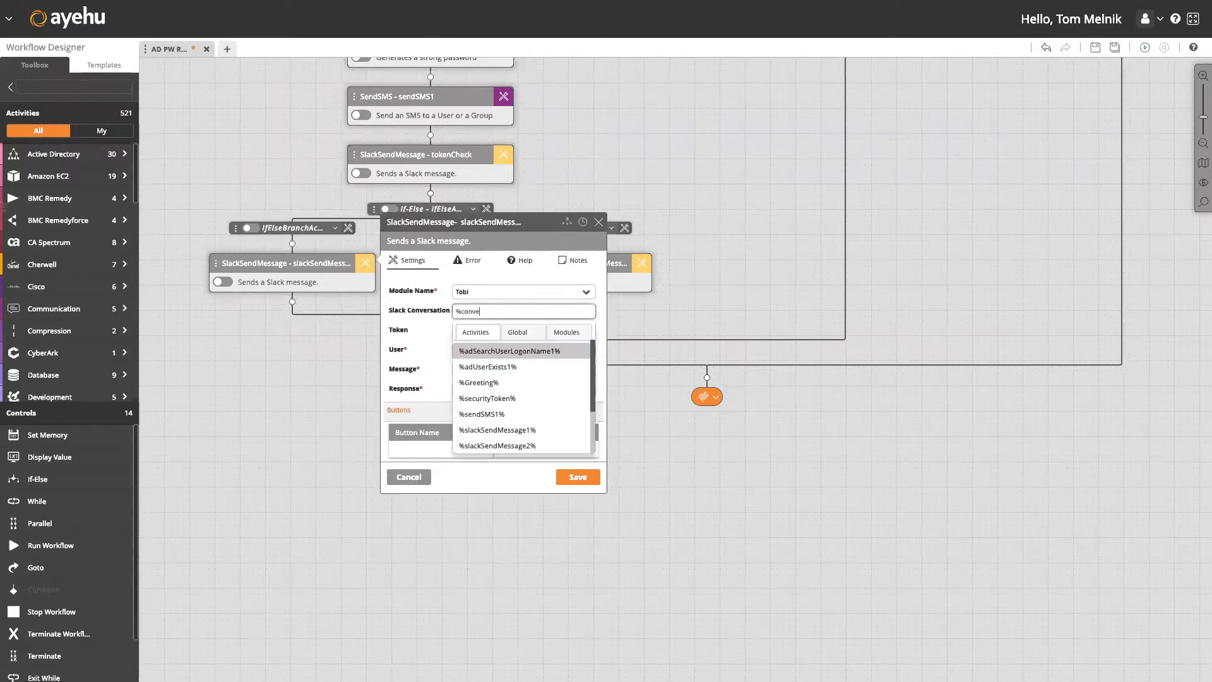
pyautogui.write('rsationId%')
pyautogui.press('Tab')
pyautogui.press('Tab')
pyautogui.write('%userid%')
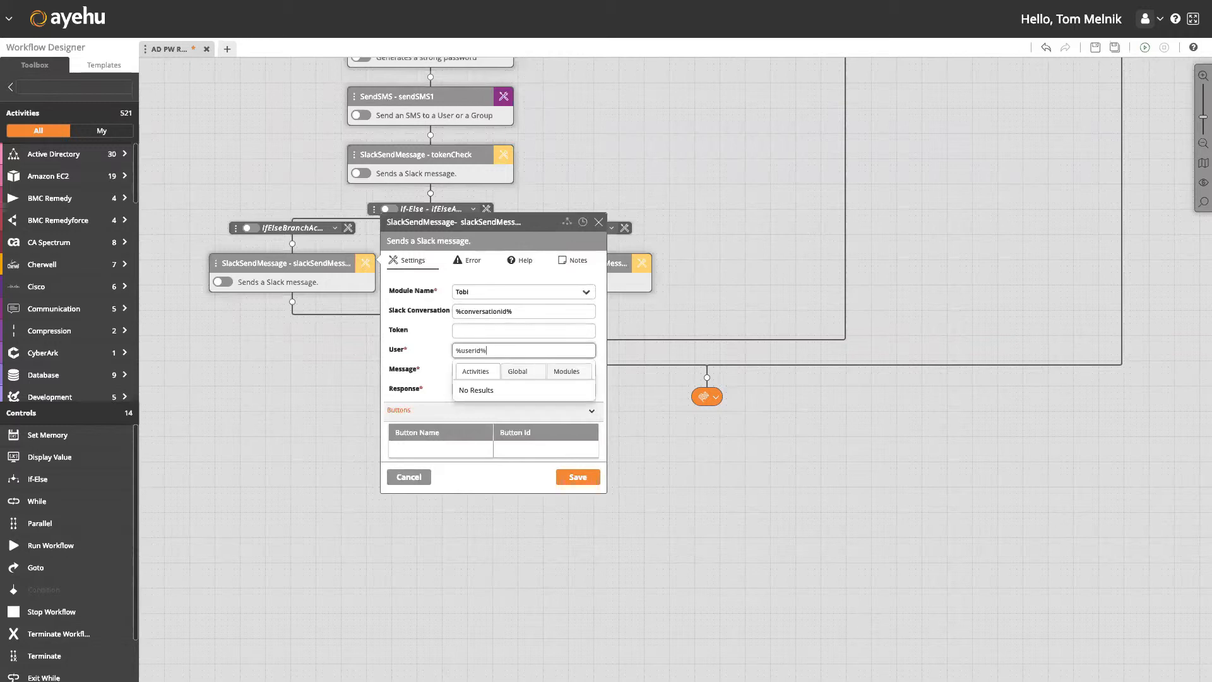
pyautogui.press('Tab')
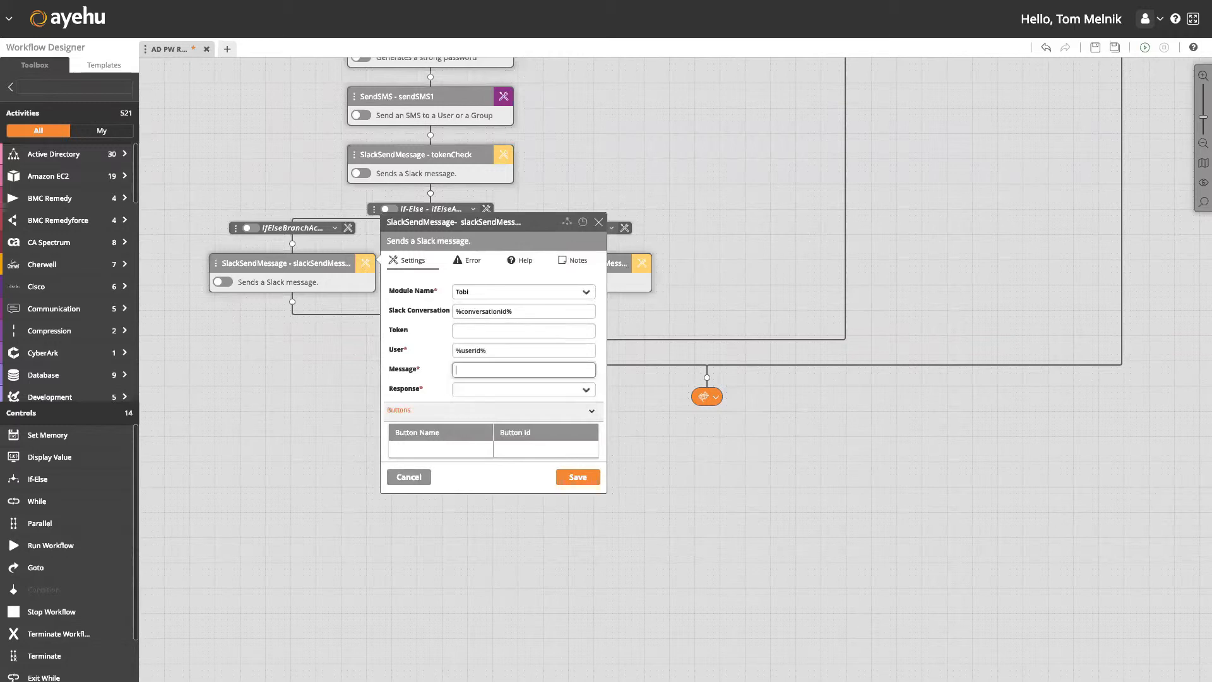
# Write 'Thank you, please hold as we generate a new password for you.', response Complete, and save.
pyautogui.click(1204, 405)
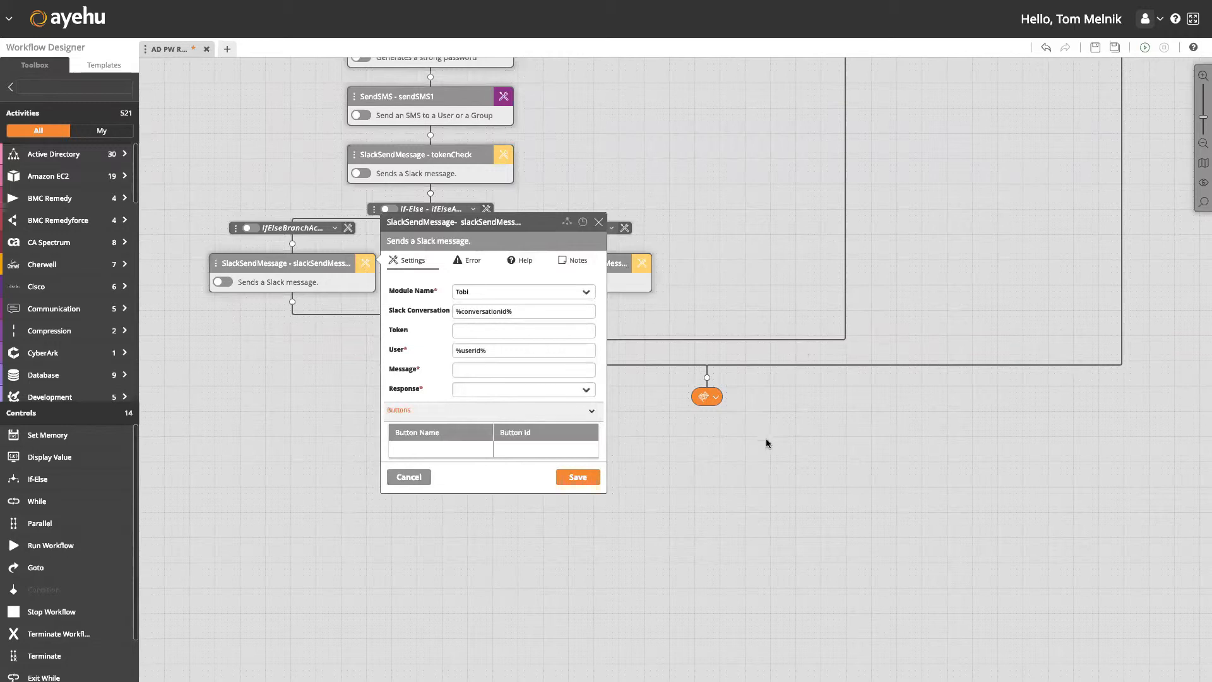
pyautogui.click(477, 371)
pyautogui.write('Thank yo')
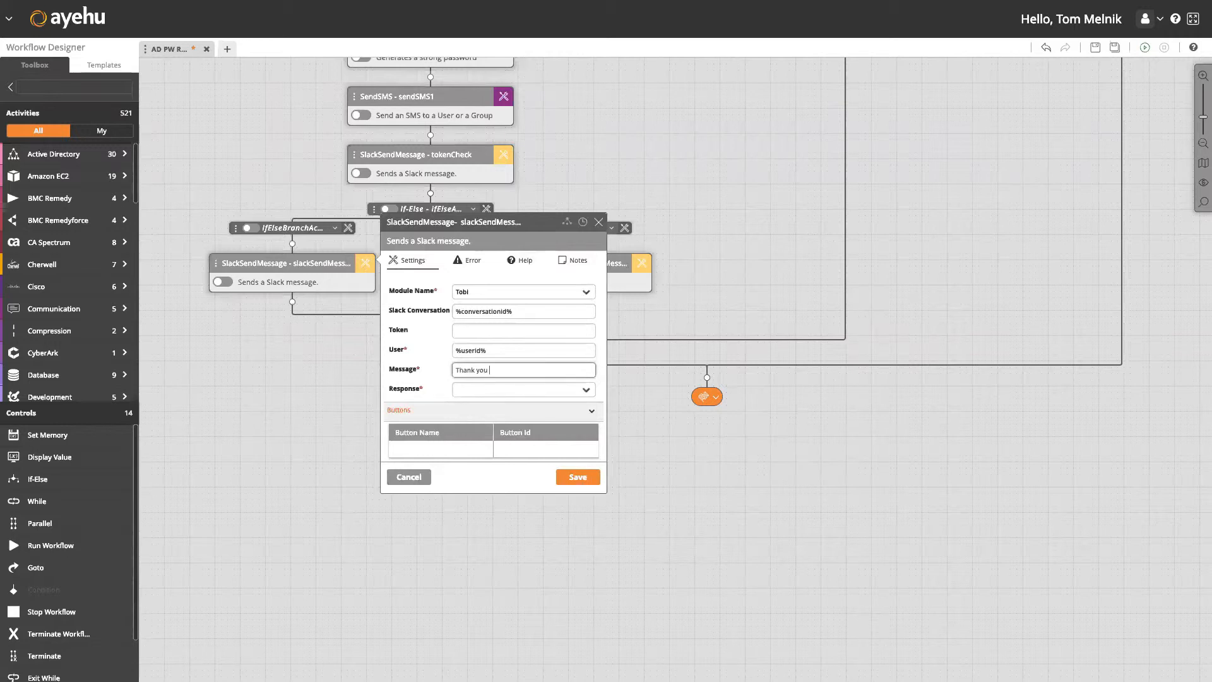
pyautogui.write('u, please ')
pyautogui.write('hold as we')
pyautogui.write(' genera')
pyautogui.write('te a new password')
pyautogui.write(' for you')
pyautogui.write('.')
pyautogui.click(466, 389)
pyautogui.click(479, 442)
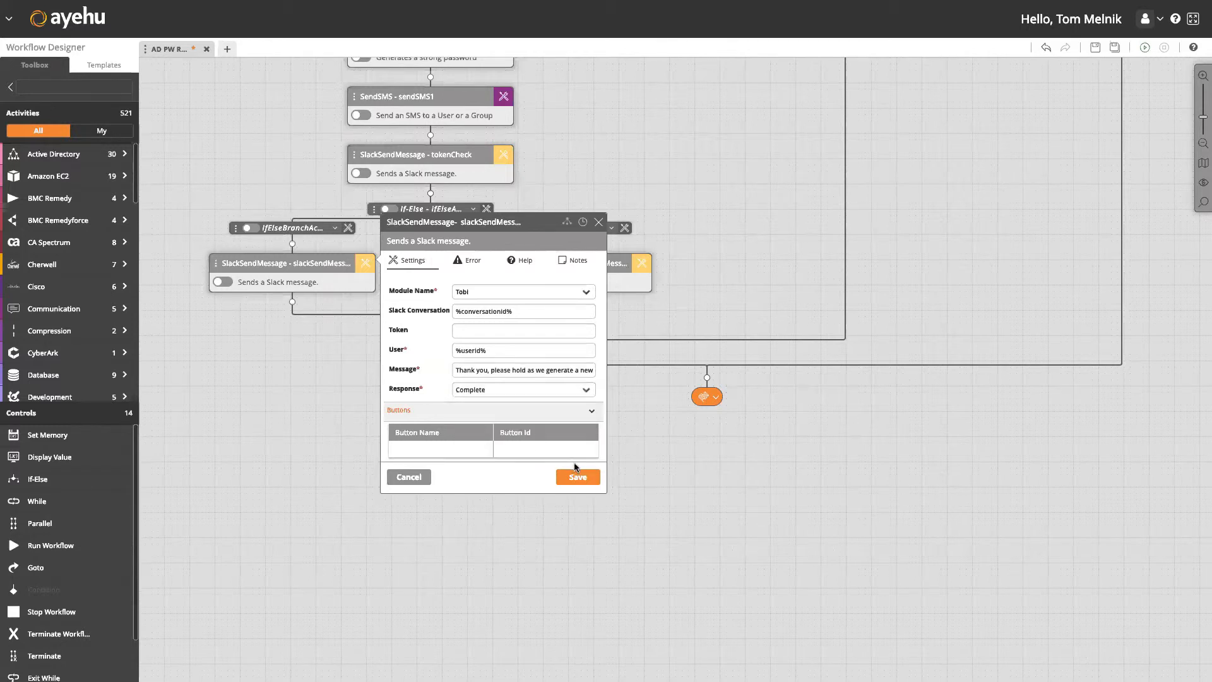
pyautogui.click(579, 478)
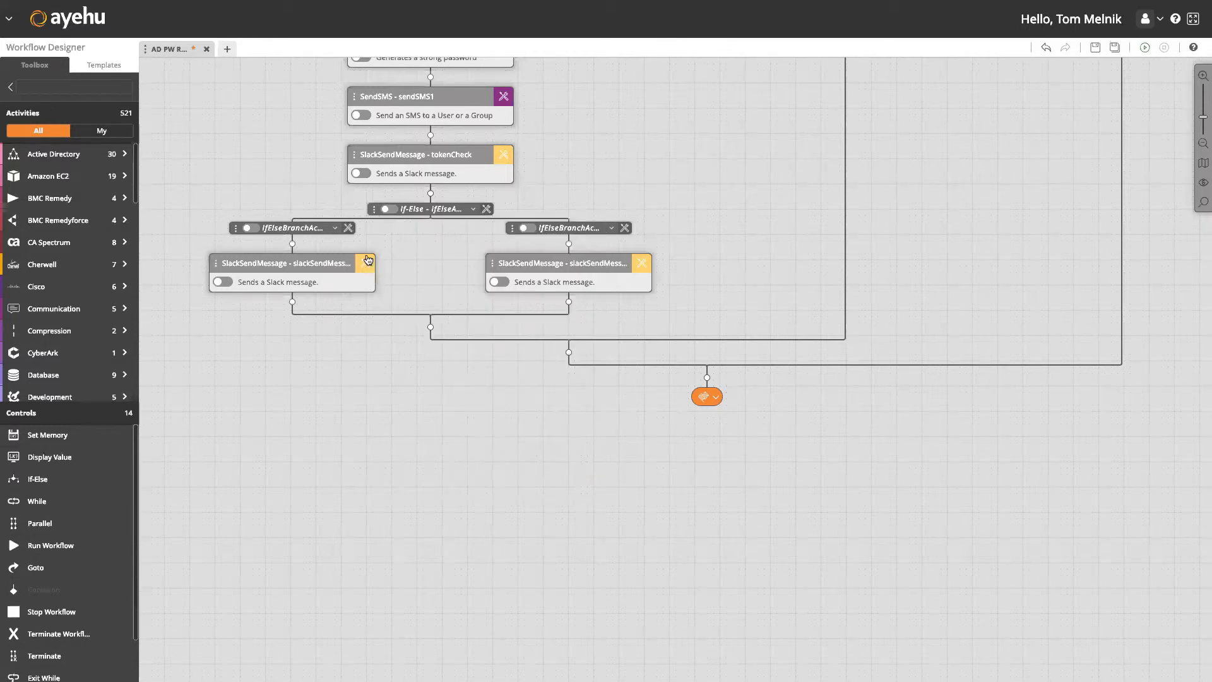
# Give the left branch a User Defined condition: Equals %securityToken.password%, and save it.
pyautogui.click(349, 229)
pyautogui.click(482, 279)
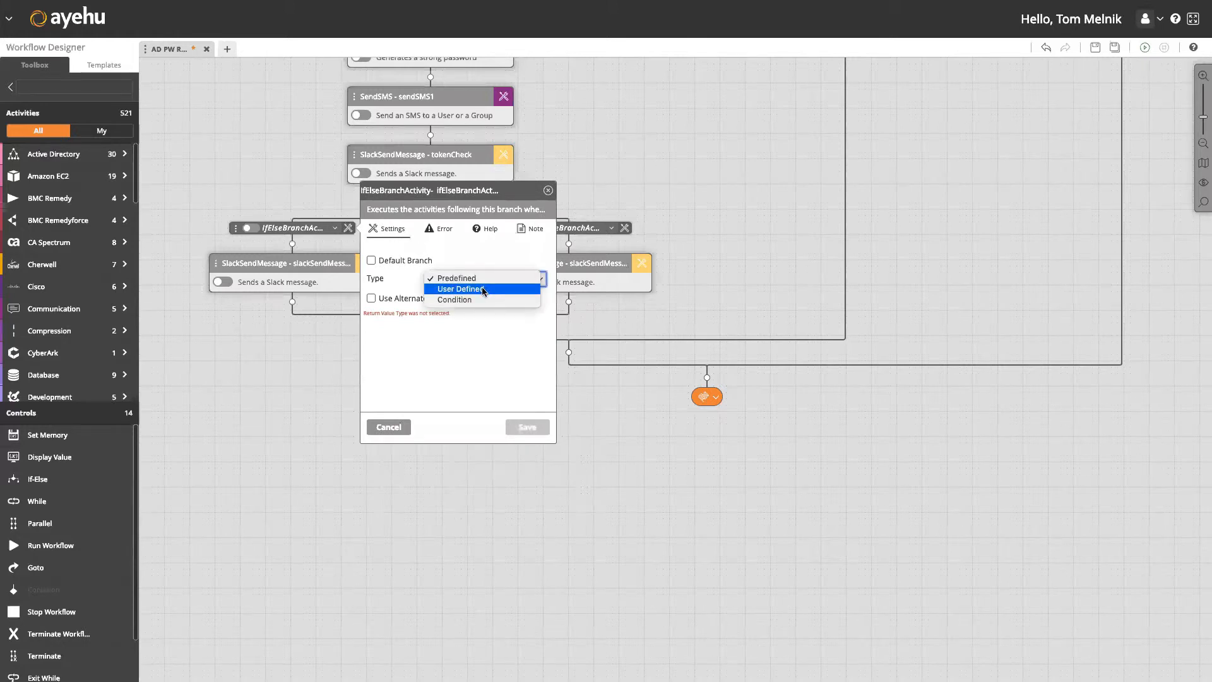
pyautogui.click(482, 289)
pyautogui.click(483, 296)
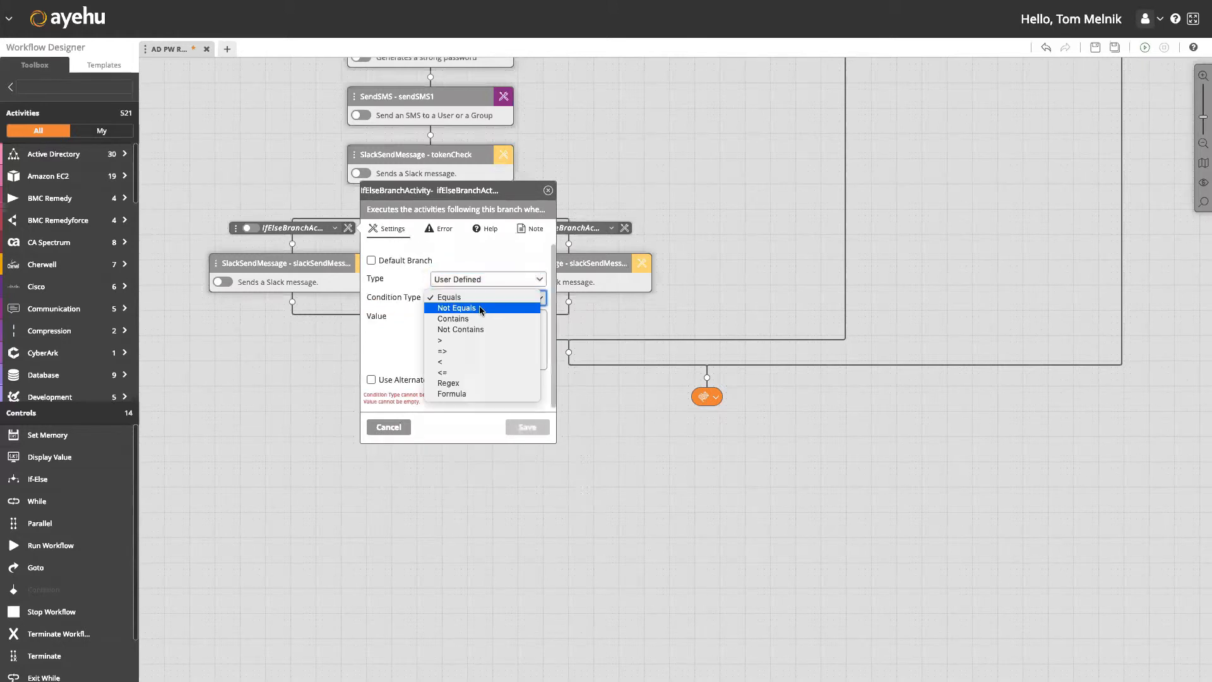
pyautogui.click(481, 297)
pyautogui.click(481, 335)
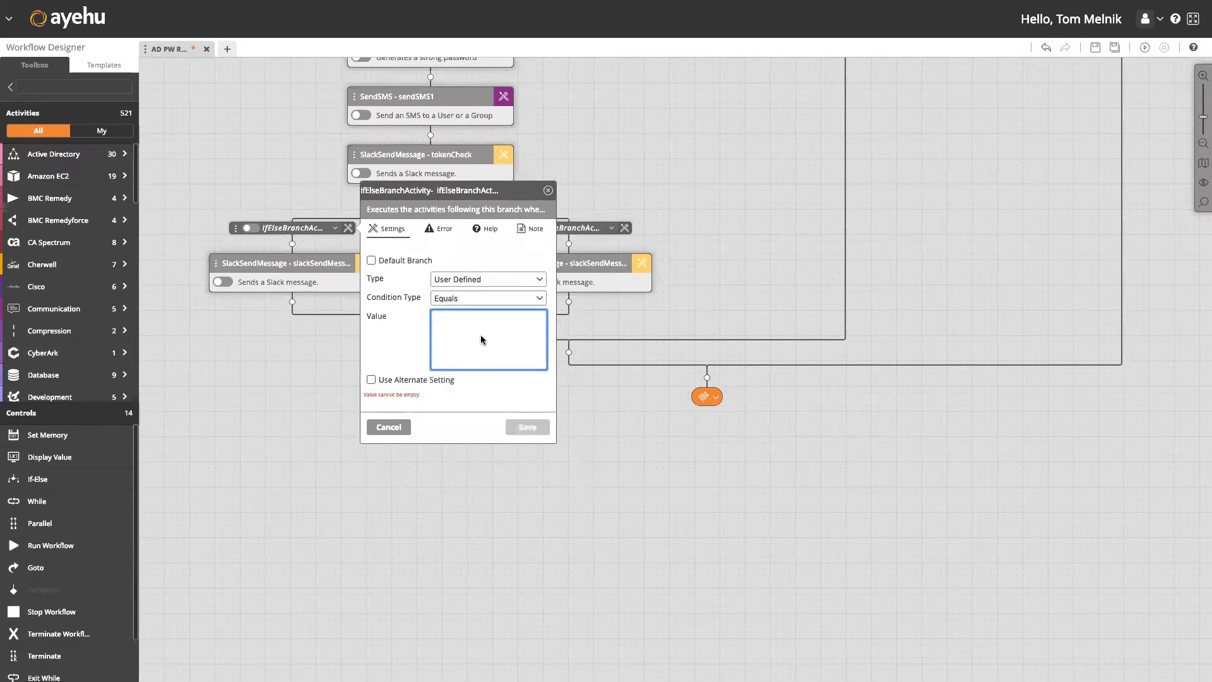
pyautogui.moveTo(726, 127); pyautogui.dragTo(737, 227)
pyautogui.click(504, 438)
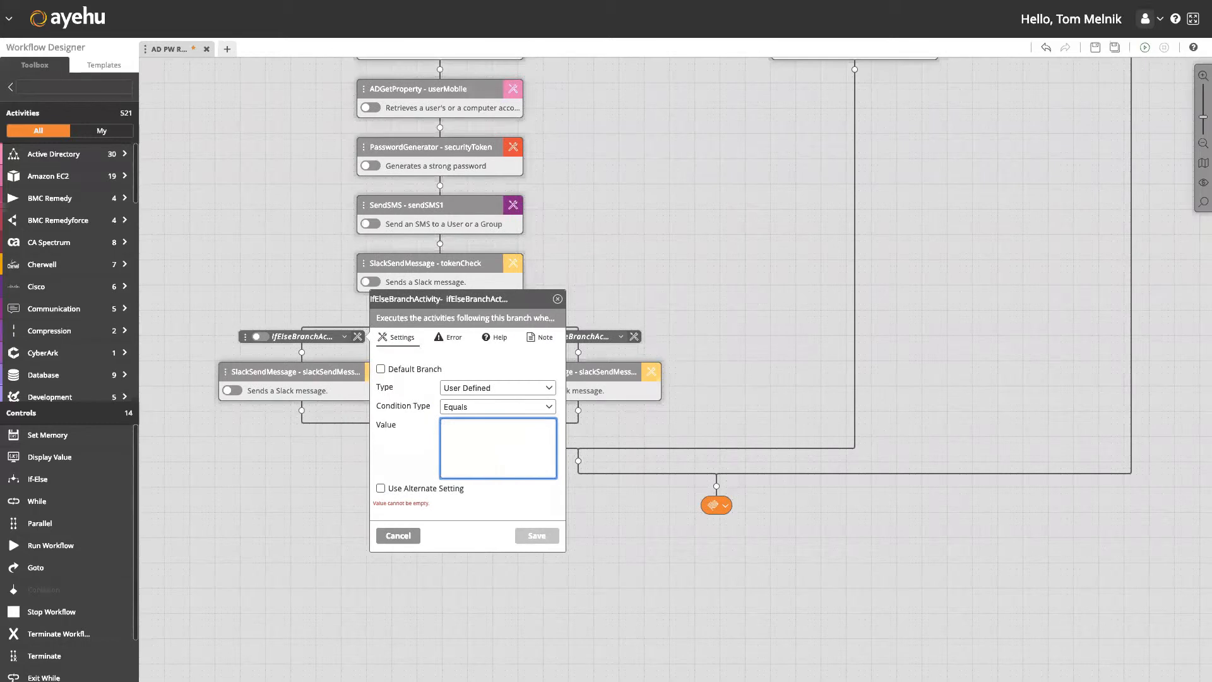
pyautogui.write('security')
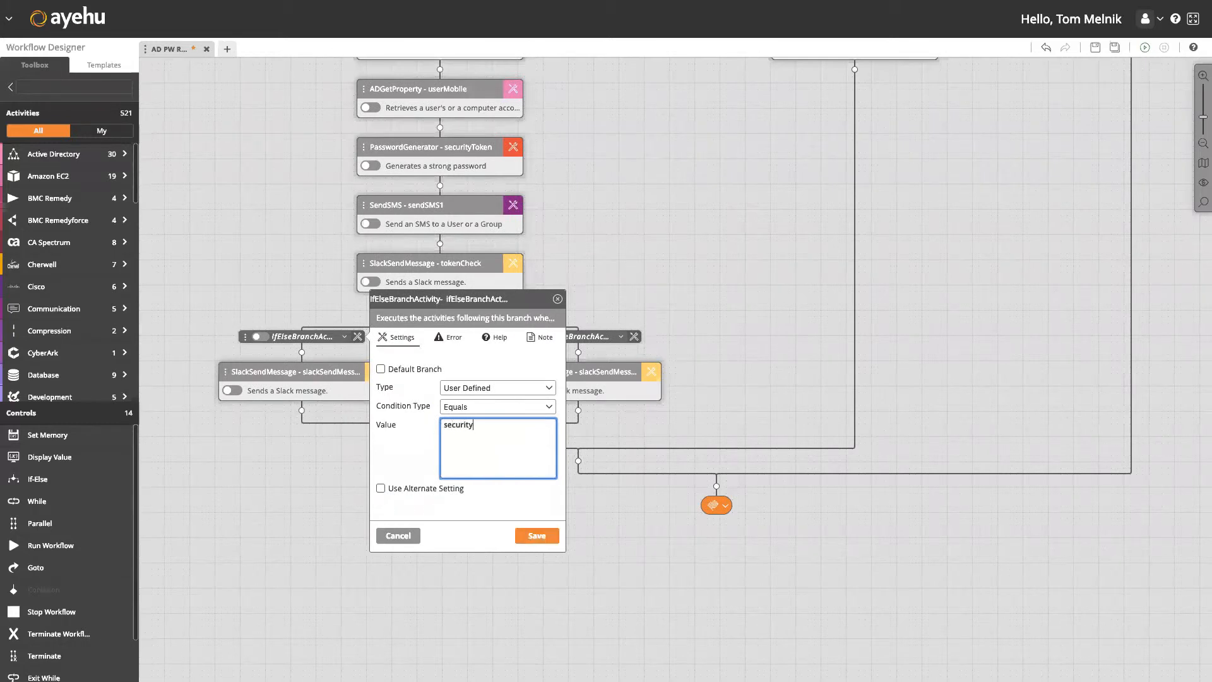
pyautogui.press('BackSpace')
pyautogui.press('BackSpace')
pyautogui.press('BackSpace')
pyautogui.press('BackSpace')
pyautogui.press('BackSpace')
pyautogui.write('%securityToken.password%')
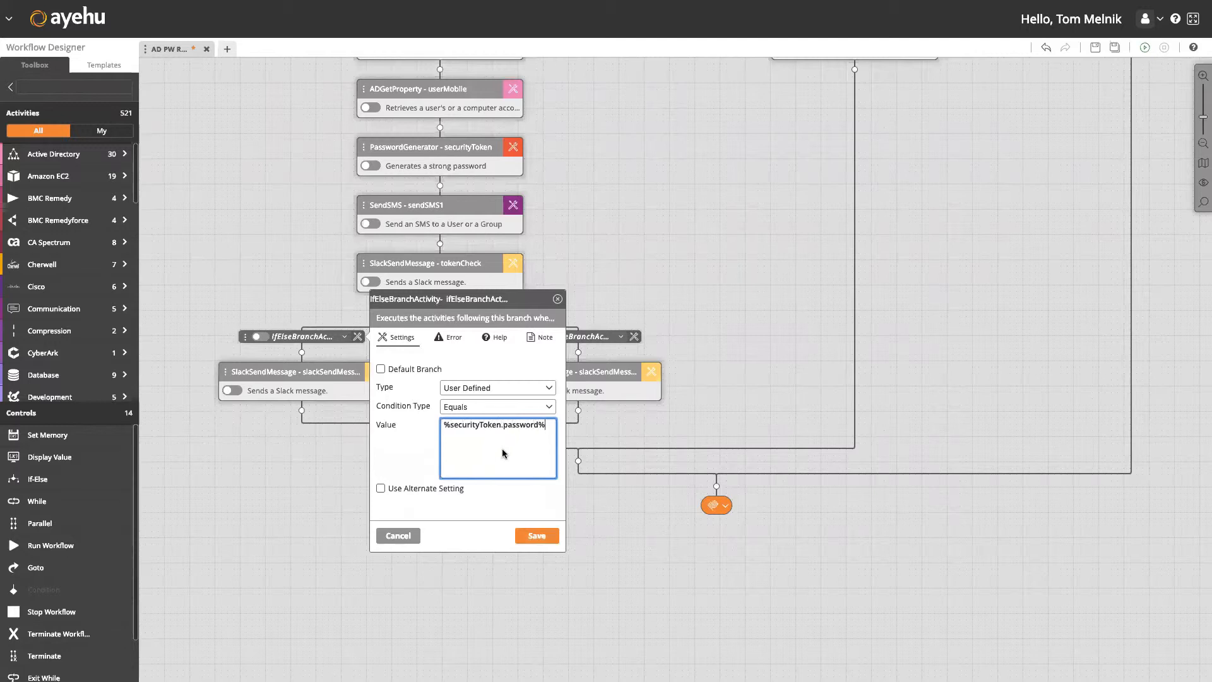
pyautogui.click(532, 536)
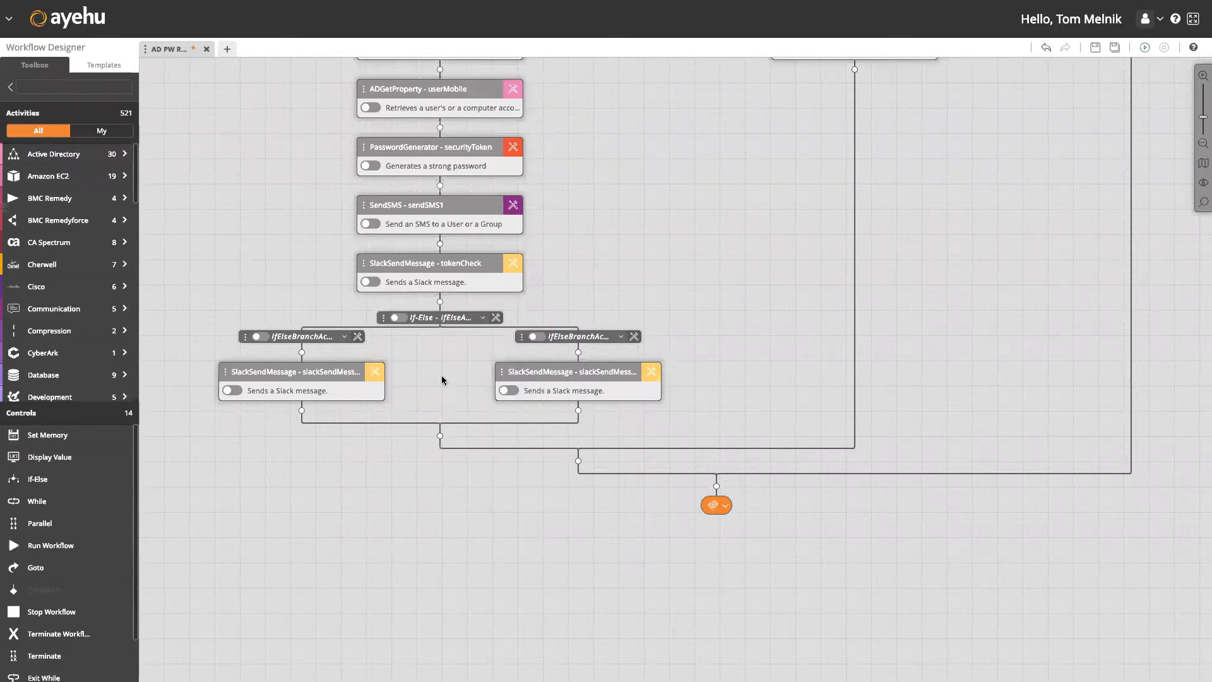
# Insert a Password Generator below the left Slack message and save it as tempPassword.
pyautogui.click(327, 262)
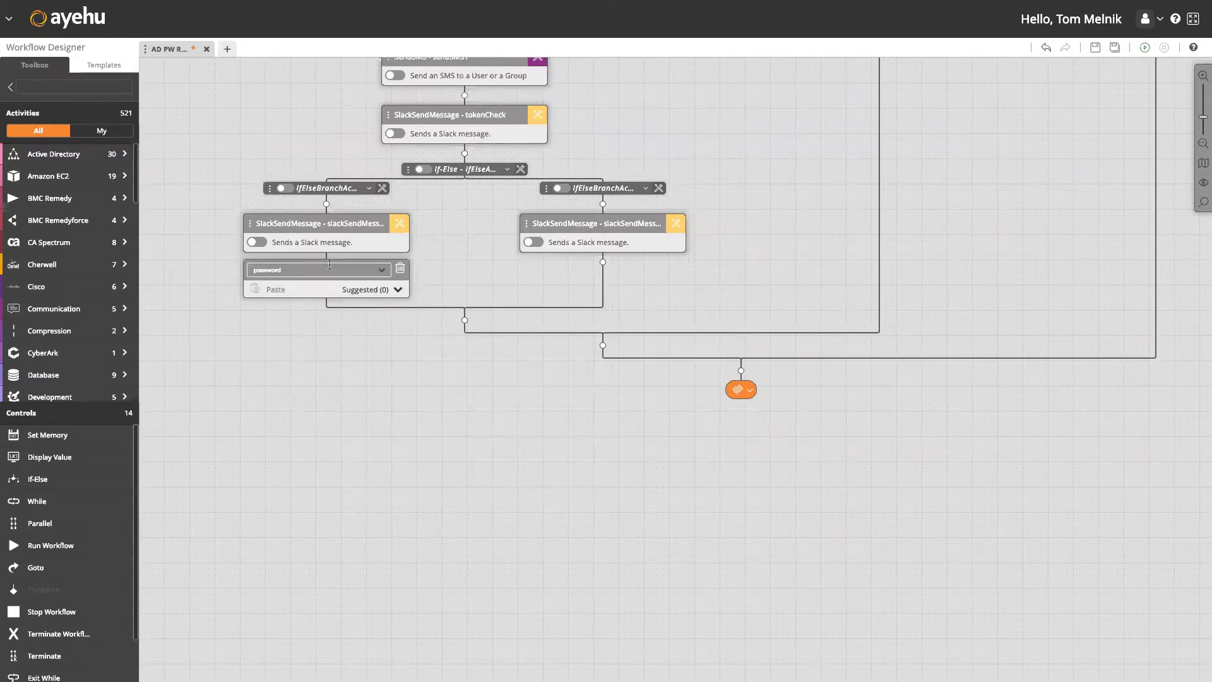
pyautogui.click(344, 376)
pyautogui.click(399, 283)
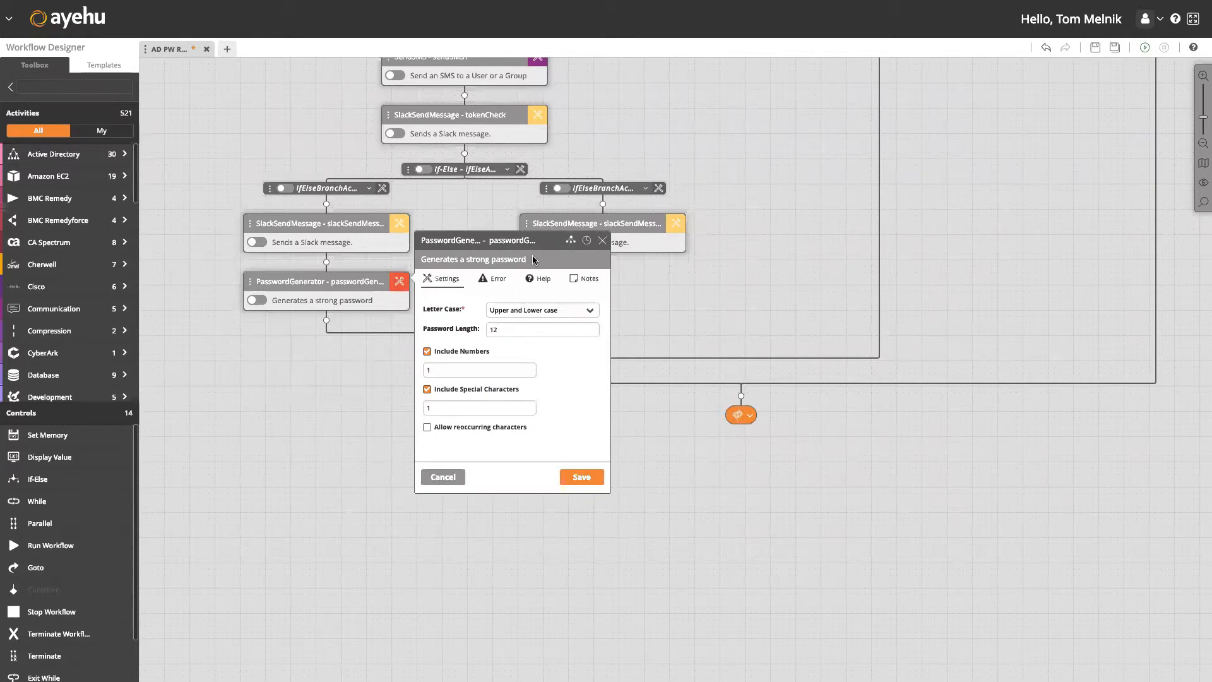
pyautogui.click(512, 241)
pyautogui.doubleClick(512, 242)
pyautogui.write('newUserPassword')
pyautogui.press('BackSpace')
pyautogui.press('BackSpace')
pyautogui.press('BackSpace')
pyautogui.press('BackSpace')
pyautogui.press('BackSpace')
pyautogui.press('BackSpace')
pyautogui.press('BackSpace')
pyautogui.press('BackSpace')
pyautogui.press('BackSpace')
pyautogui.press('BackSpace')
pyautogui.press('BackSpace')
pyautogui.press('BackSpace')
pyautogui.press('BackSpace')
pyautogui.press('BackSpace')
pyautogui.write('tempPassword')
pyautogui.click(581, 477)
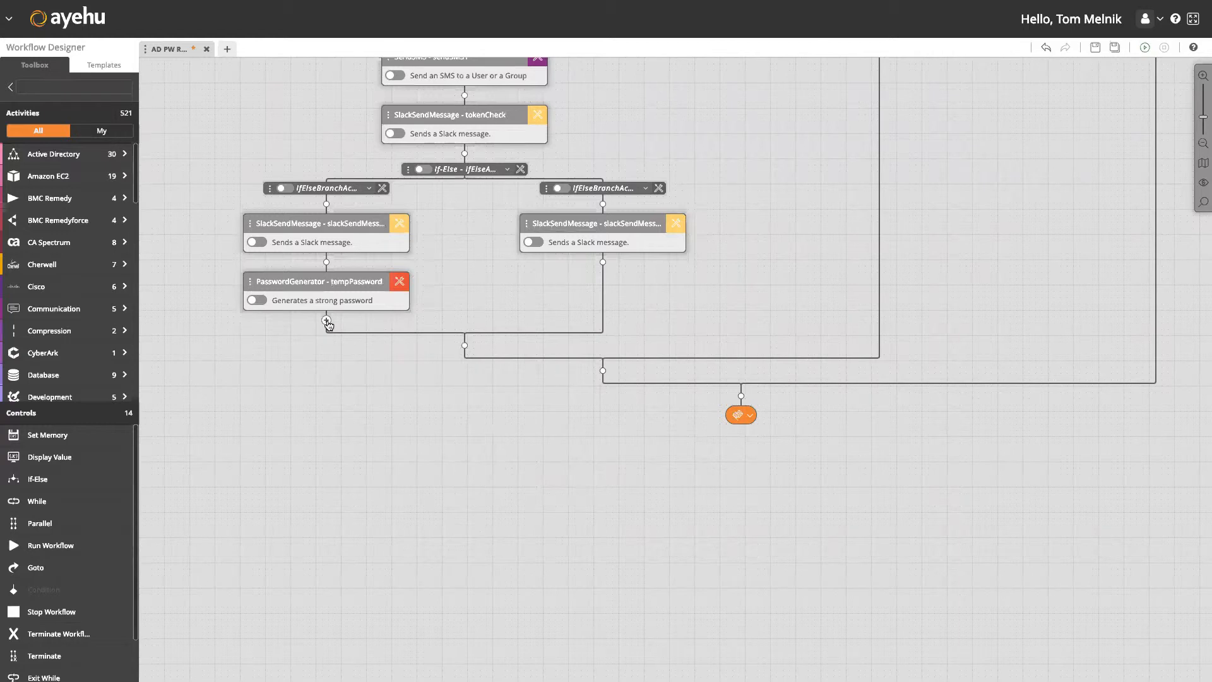
# Add an AD Password Reset step with account name %adSearchUserLogonName1%.
pyautogui.click(327, 320)
pyautogui.write('adpasswo')
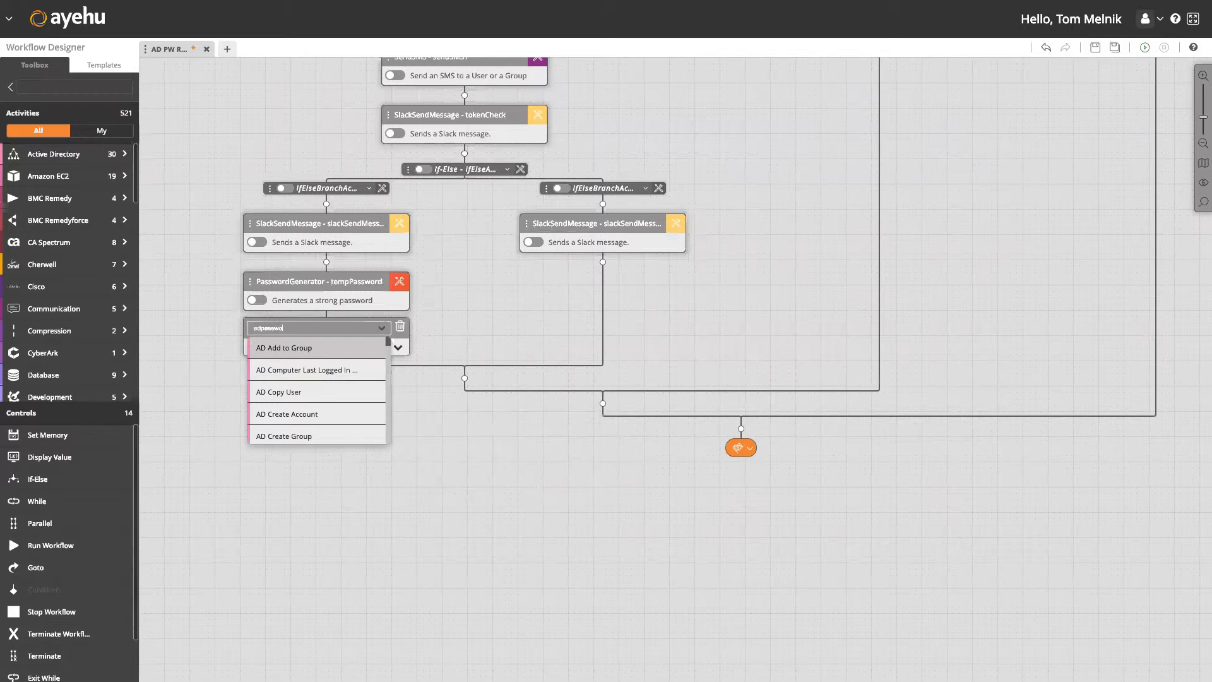
pyautogui.press('Return')
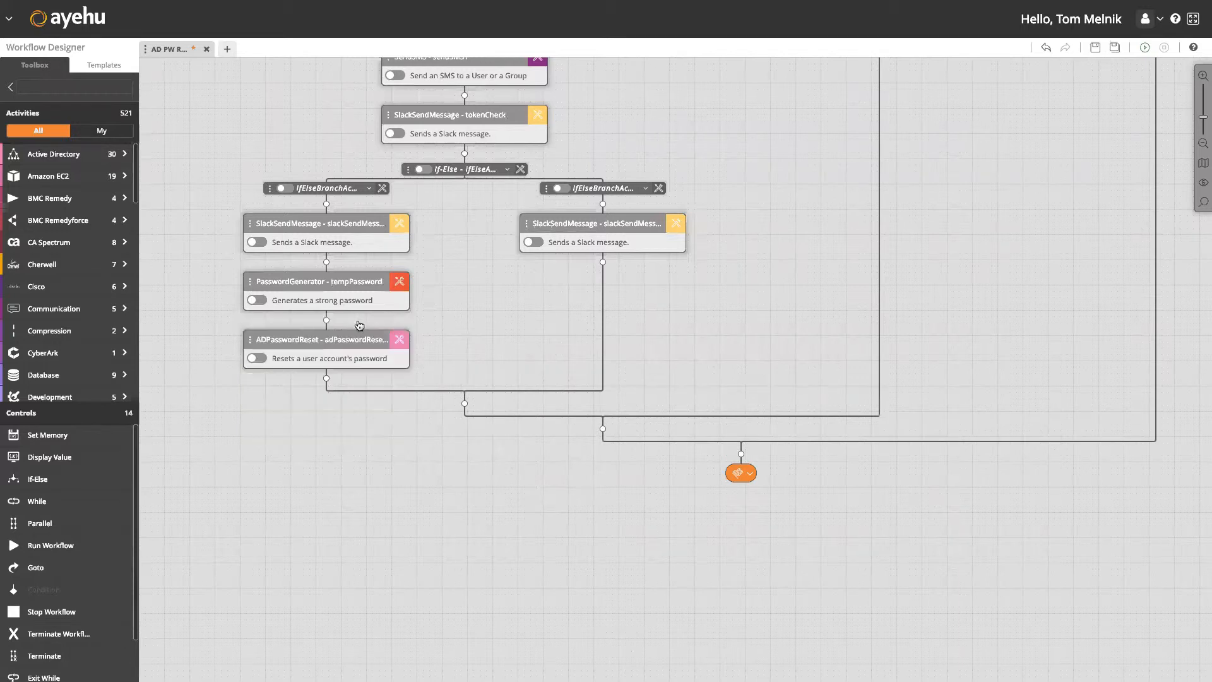
pyautogui.click(399, 341)
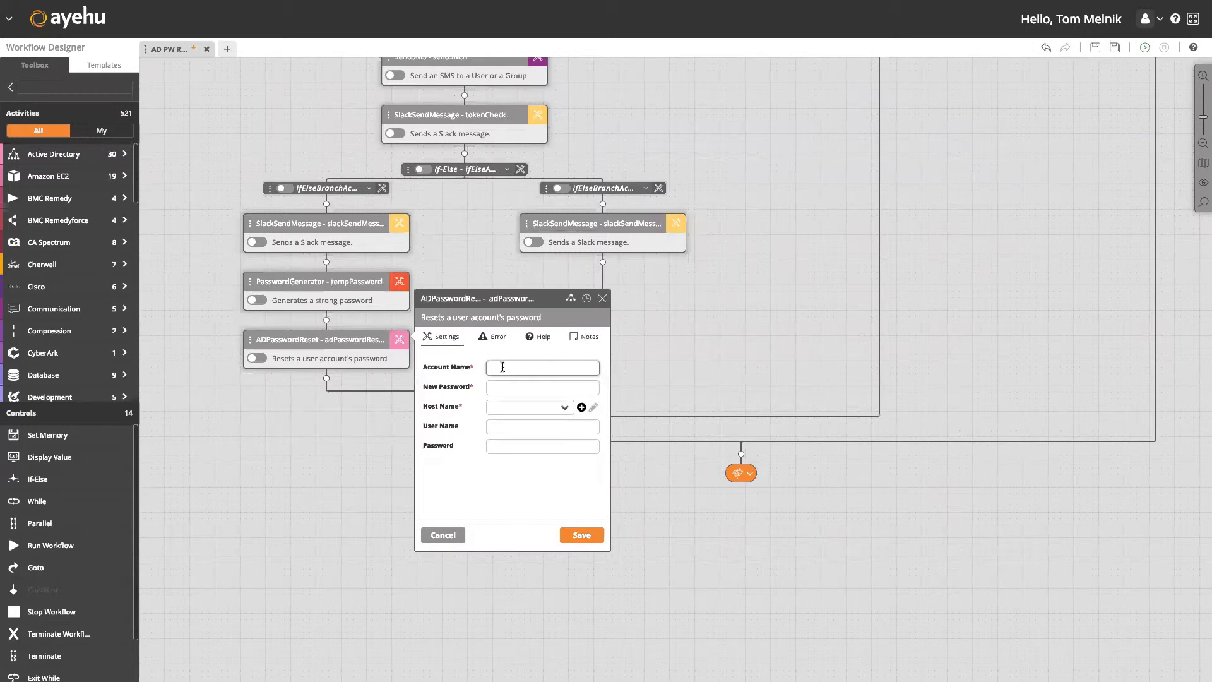
pyautogui.write('%')
pyautogui.click(537, 409)
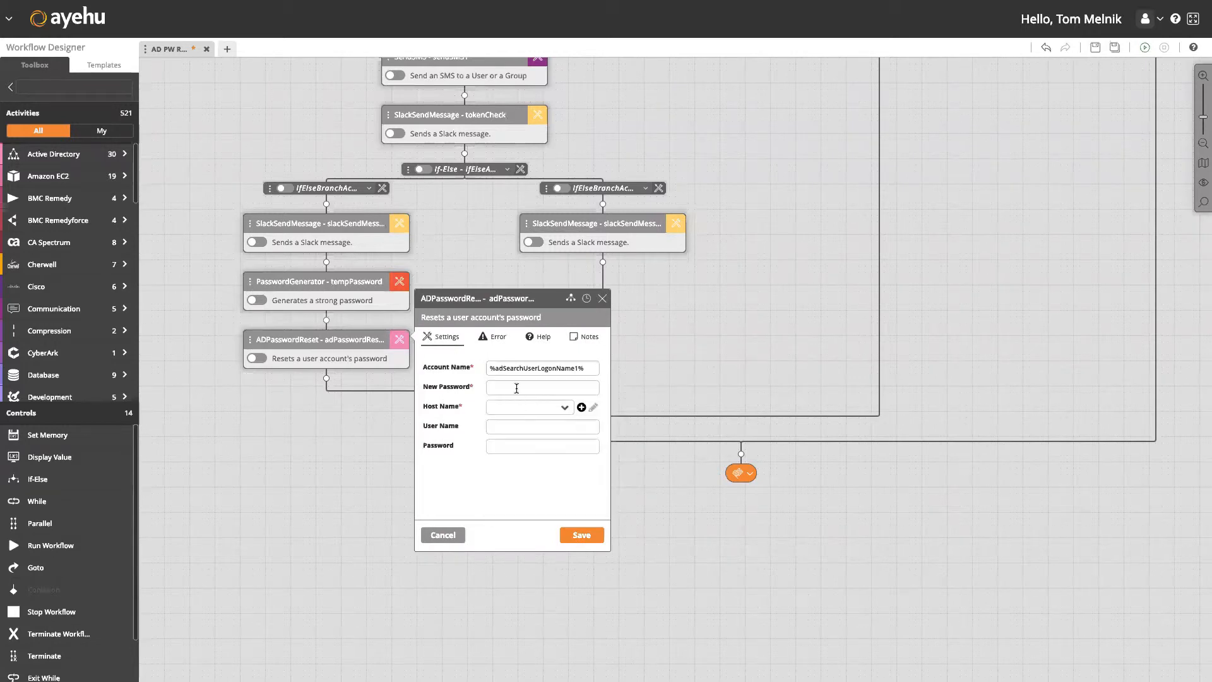
# Set the new password to %tempPassword.password% and host 172.31.18.20, then save.
pyautogui.click(517, 388)
pyautogui.click(541, 424)
pyautogui.click(541, 387)
pyautogui.write('.password%')
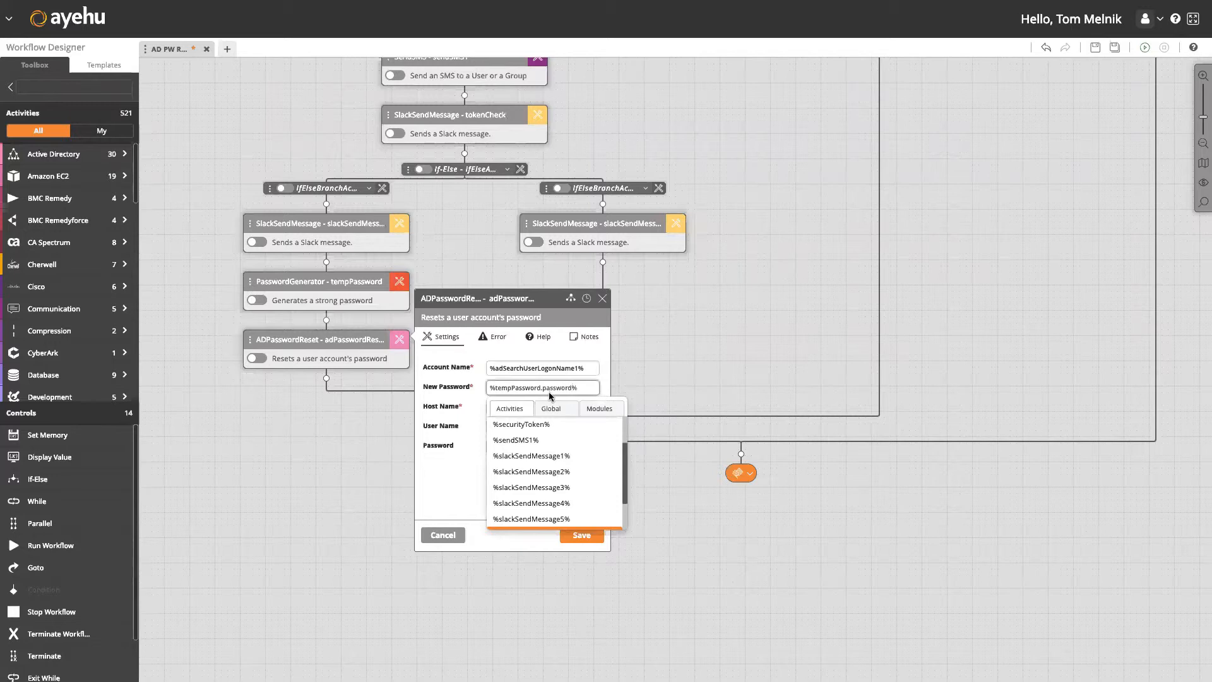
pyautogui.click(471, 410)
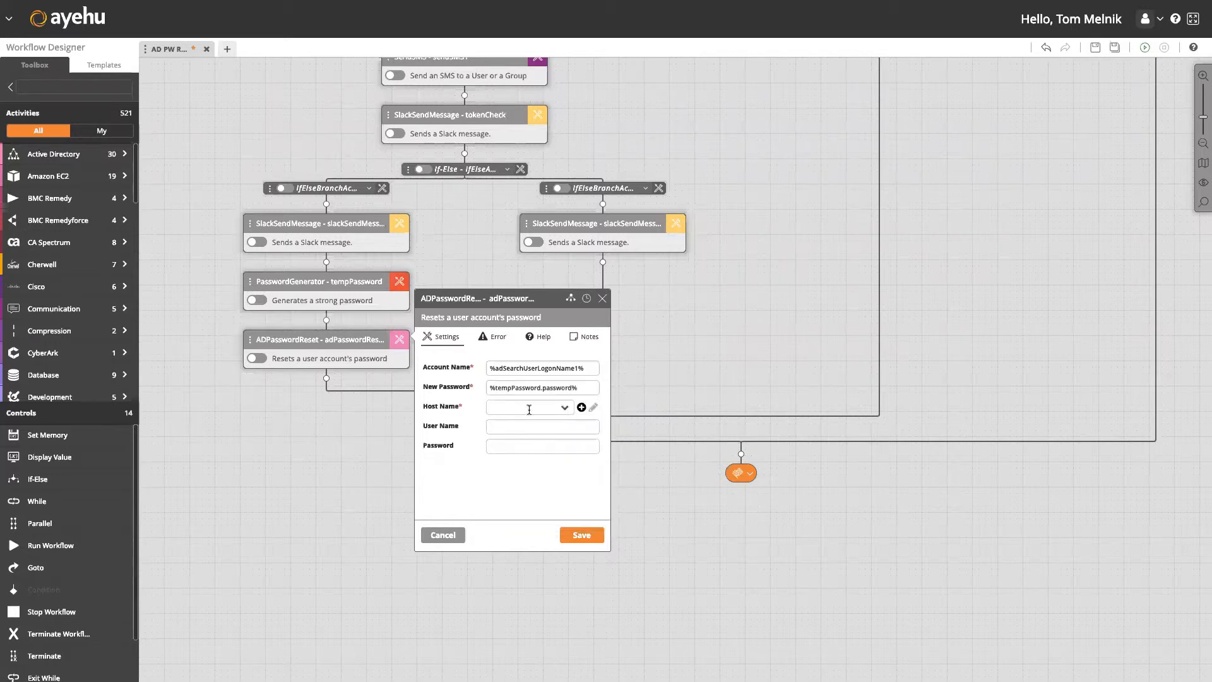
pyautogui.click(528, 408)
pyautogui.click(532, 429)
pyautogui.click(581, 536)
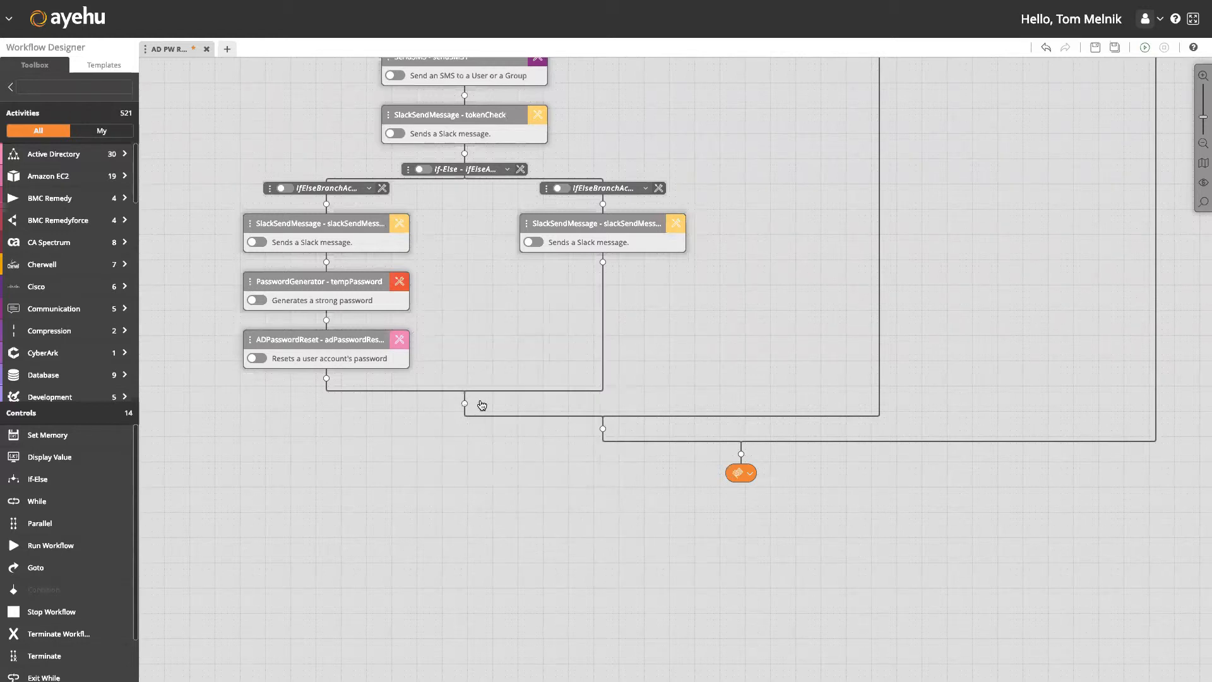
# Add a ServiceNow SN Create Record step below the ADPasswordReset step.
pyautogui.click(327, 379)
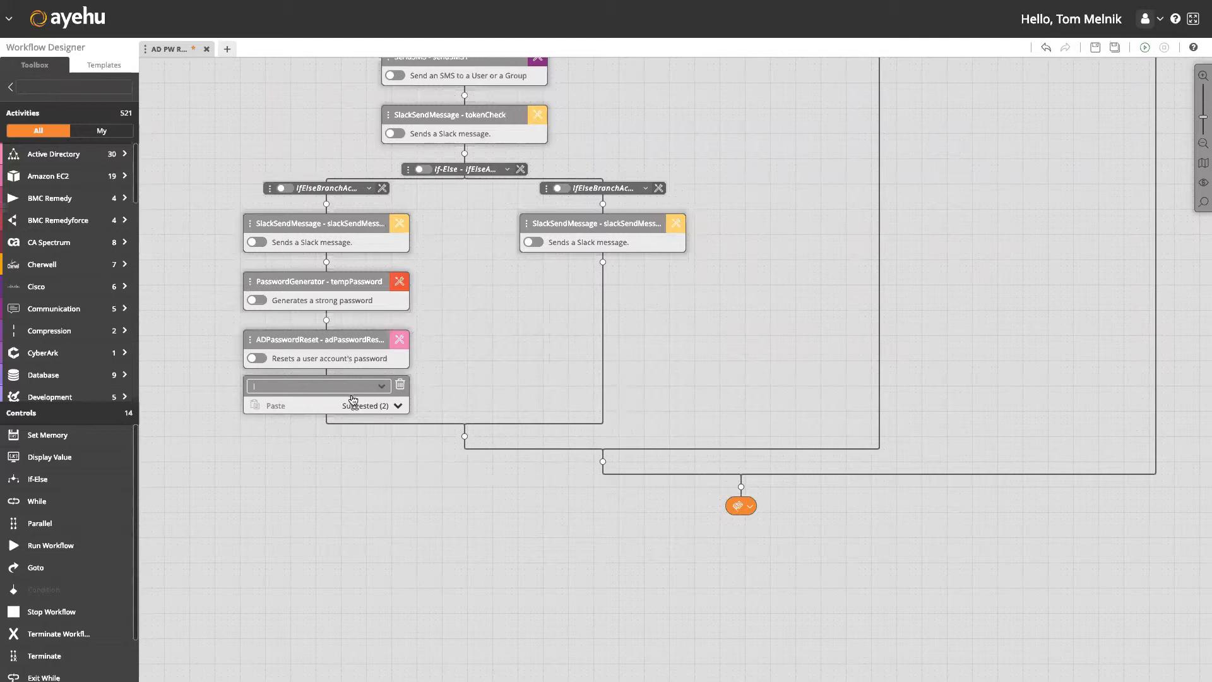
pyautogui.click(401, 385)
pyautogui.scroll(-5, 94, 340)
pyautogui.scroll(-5, 94, 340)
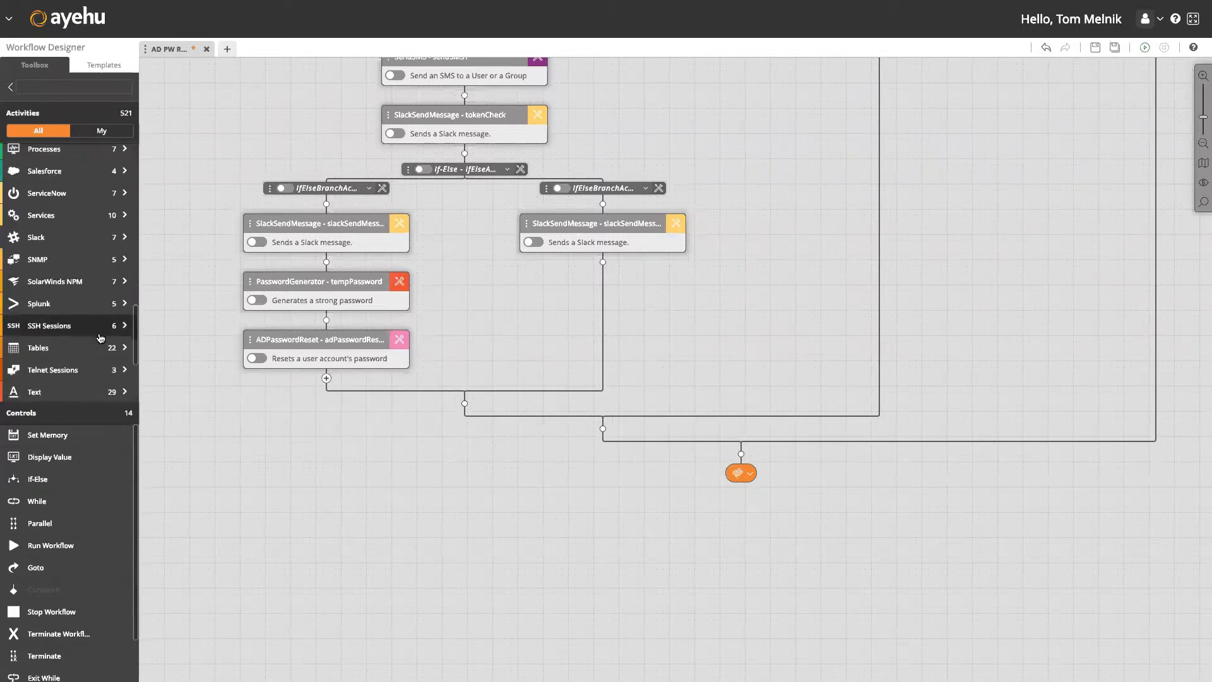
pyautogui.click(95, 188)
pyautogui.moveTo(190, 188); pyautogui.dragTo(326, 380)
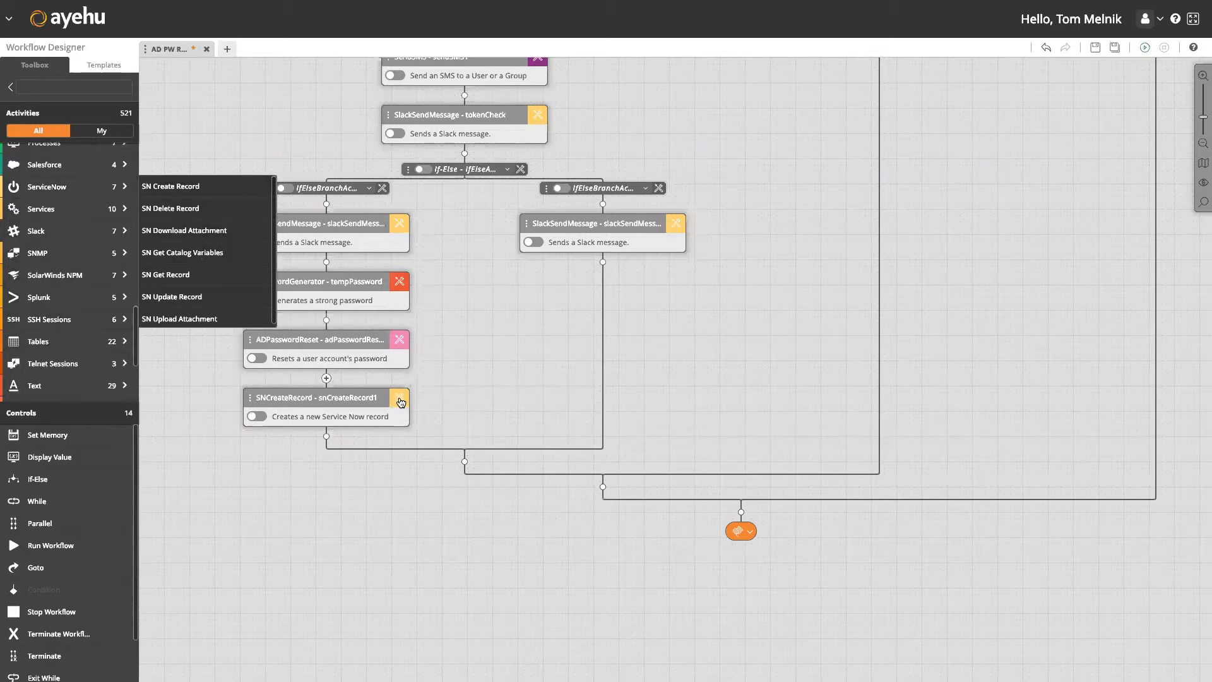
# Set the record to the ServiceNow module, Incident form, with Category Request.
pyautogui.click(521, 427)
pyautogui.click(524, 448)
pyautogui.click(525, 446)
pyautogui.click(523, 468)
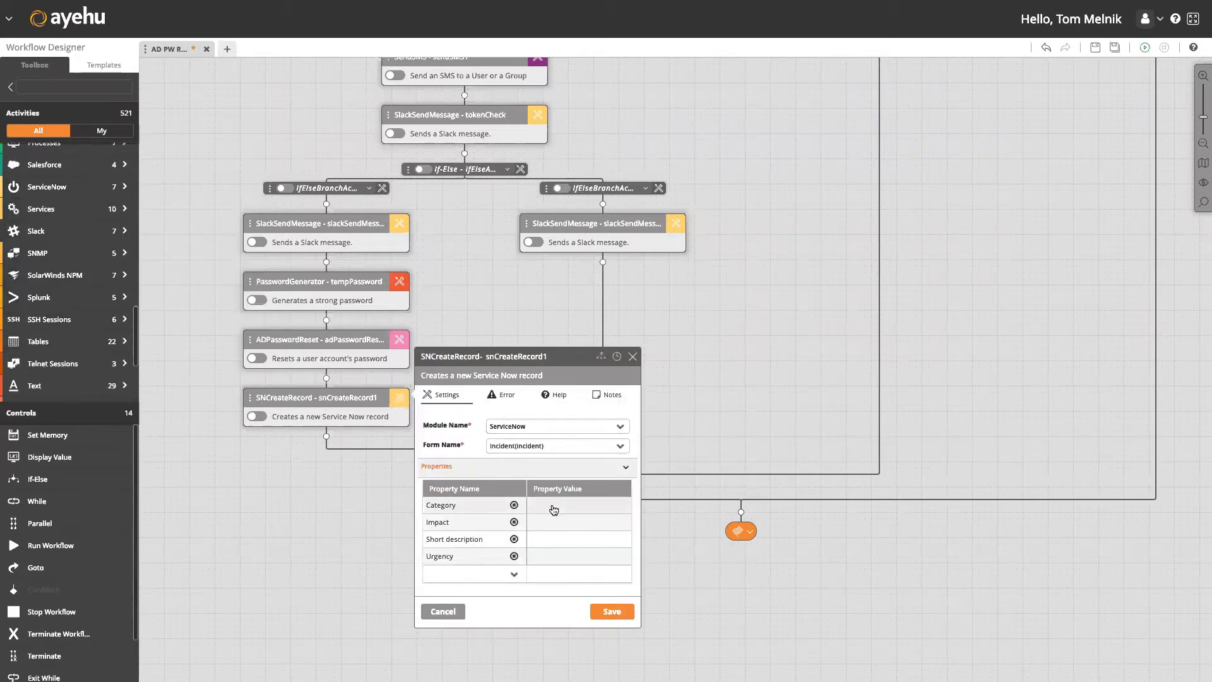
pyautogui.click(619, 507)
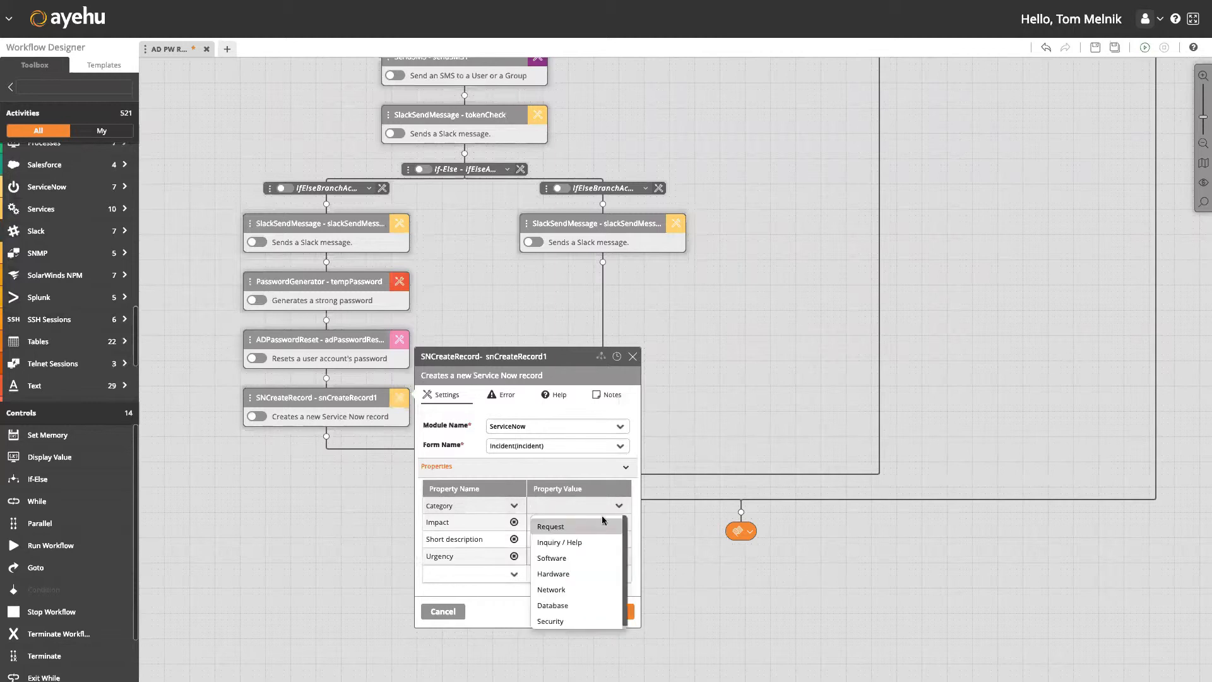
pyautogui.click(602, 525)
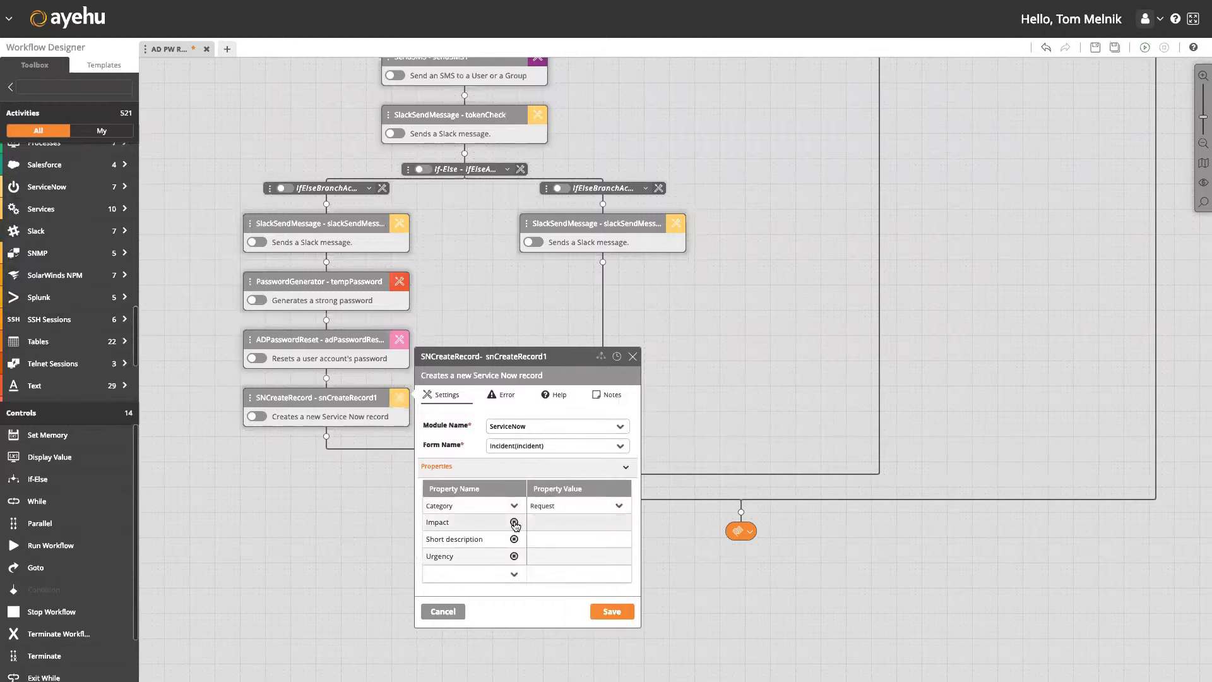
# Replace the Urgency property with _State set to Resolved.
pyautogui.click(514, 557)
pyautogui.click(501, 557)
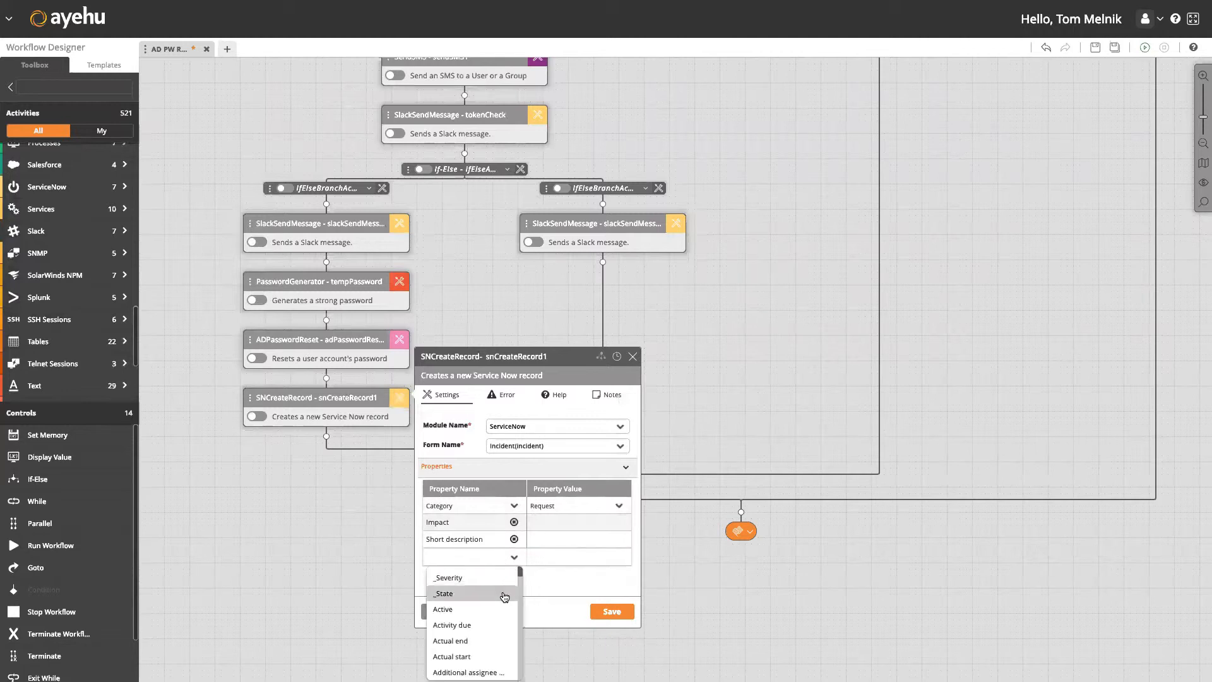
pyautogui.click(506, 591)
pyautogui.click(595, 559)
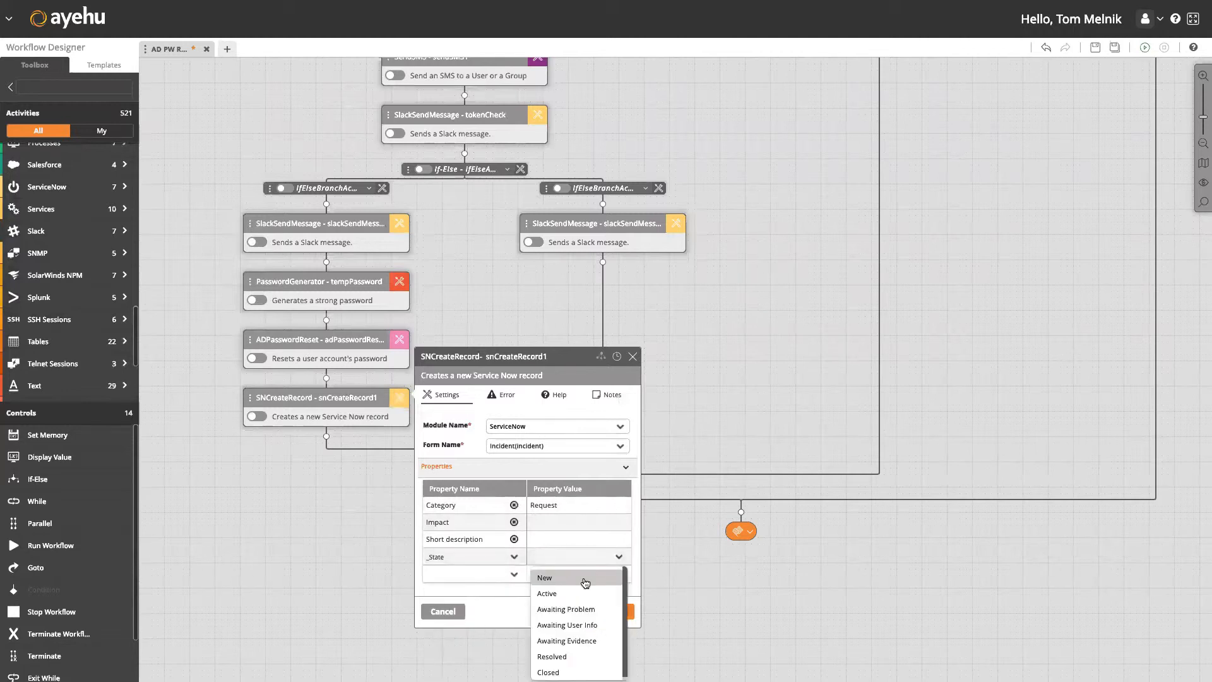
pyautogui.click(568, 657)
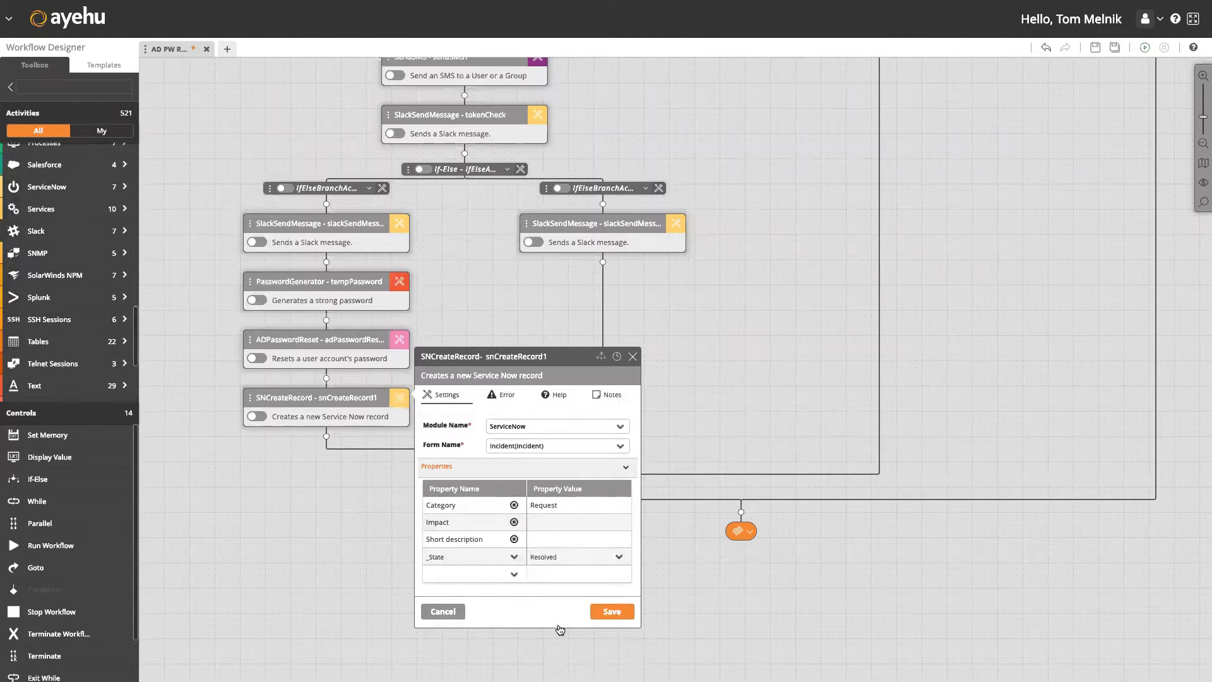
# Enter short description '%user% password reset', set Impact to 2 - Medium, and save.
pyautogui.click(558, 539)
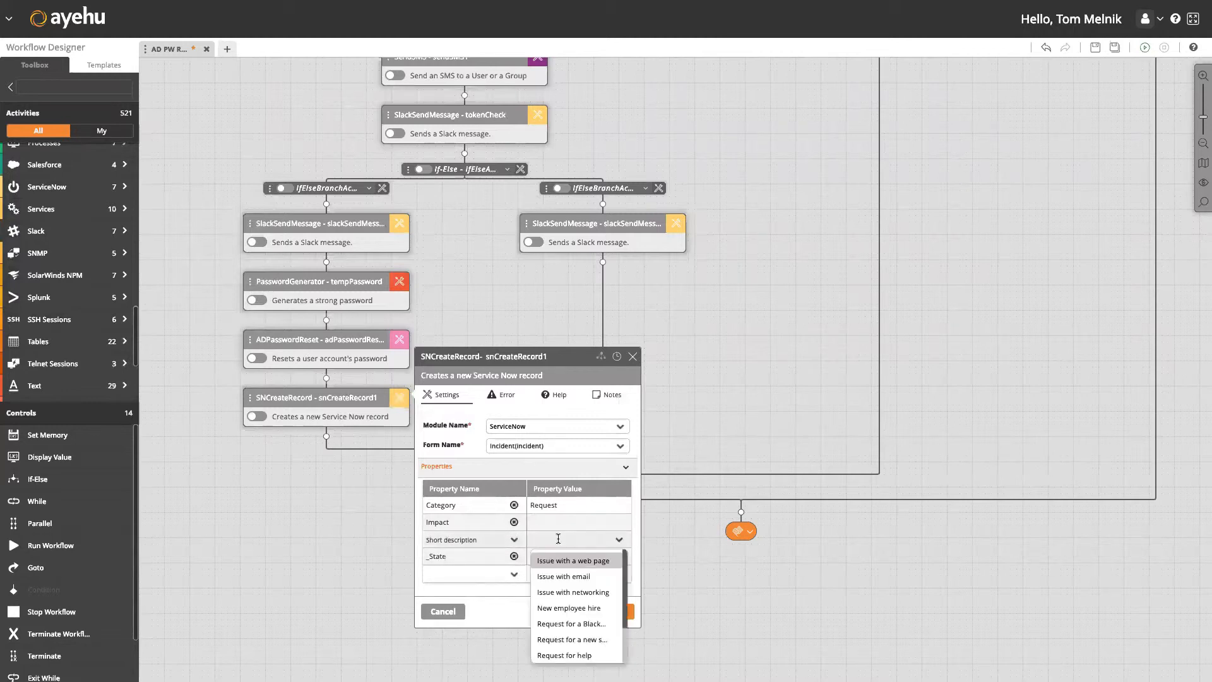
pyautogui.write('%user%')
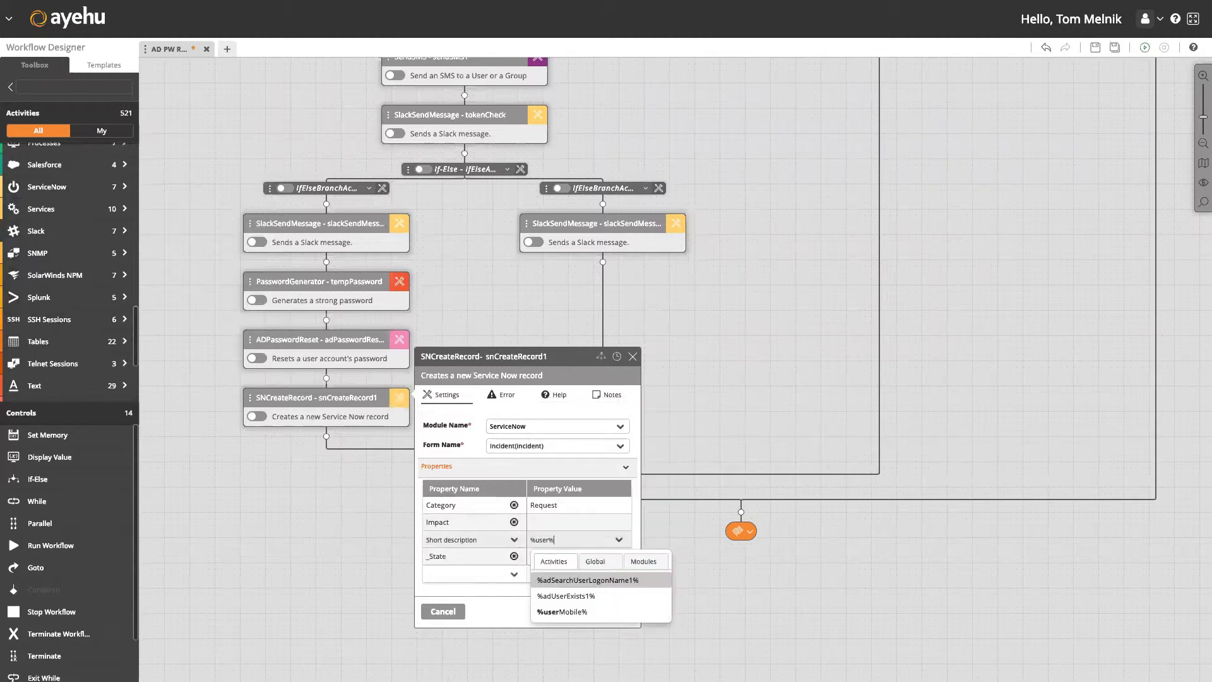
pyautogui.write(' password reset')
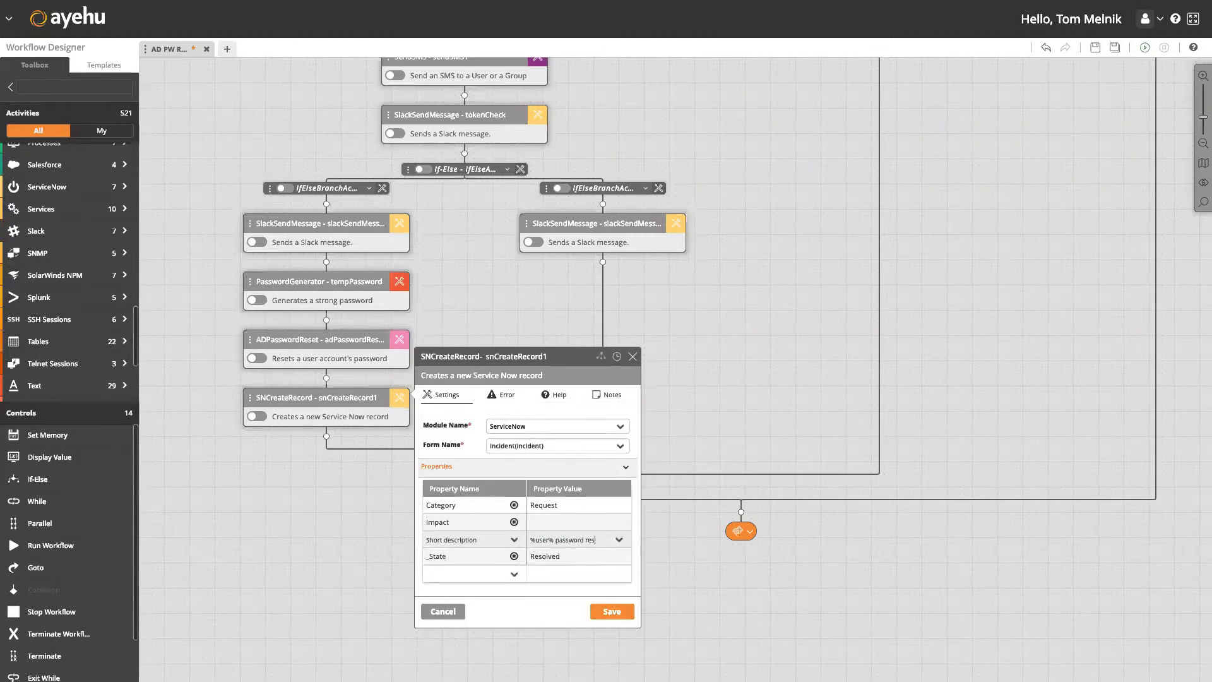
pyautogui.click(560, 523)
pyautogui.click(571, 522)
pyautogui.click(570, 556)
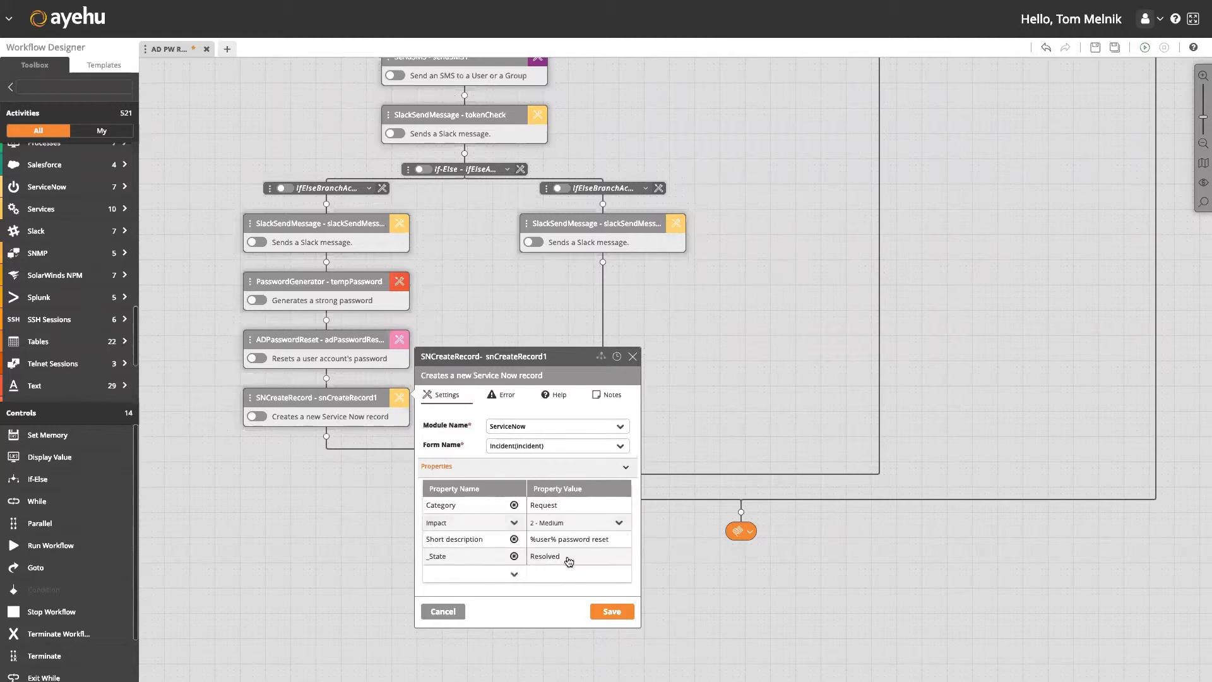
pyautogui.click(612, 618)
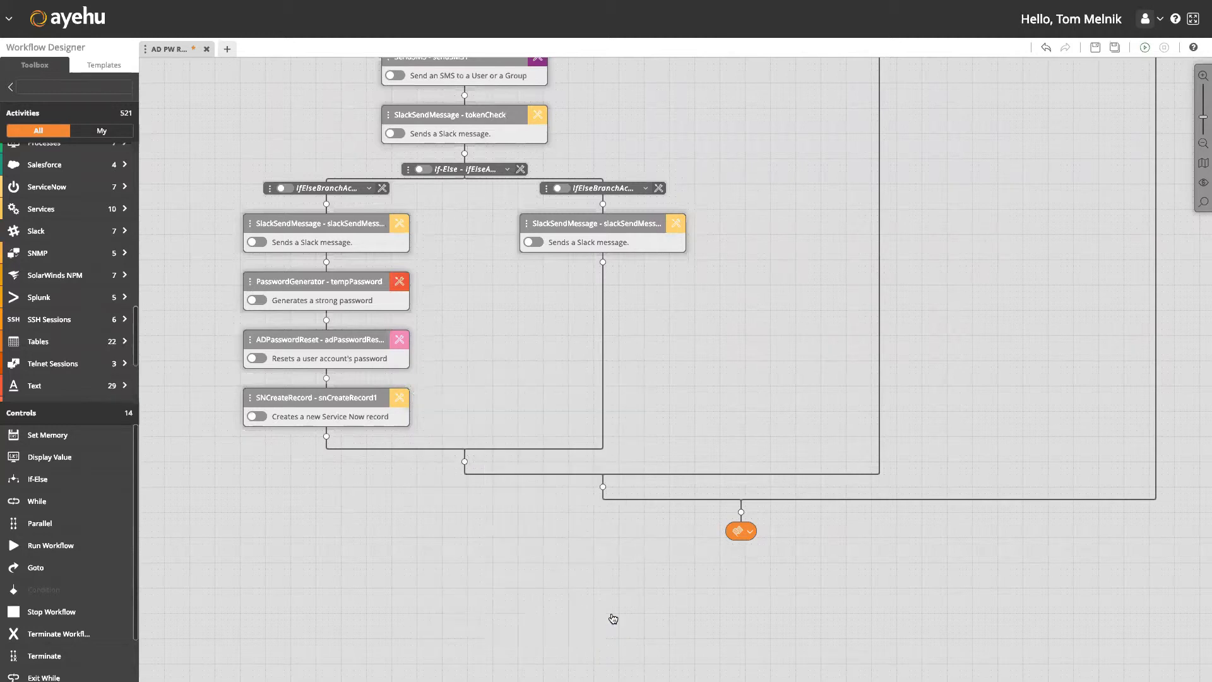
pyautogui.click(327, 438)
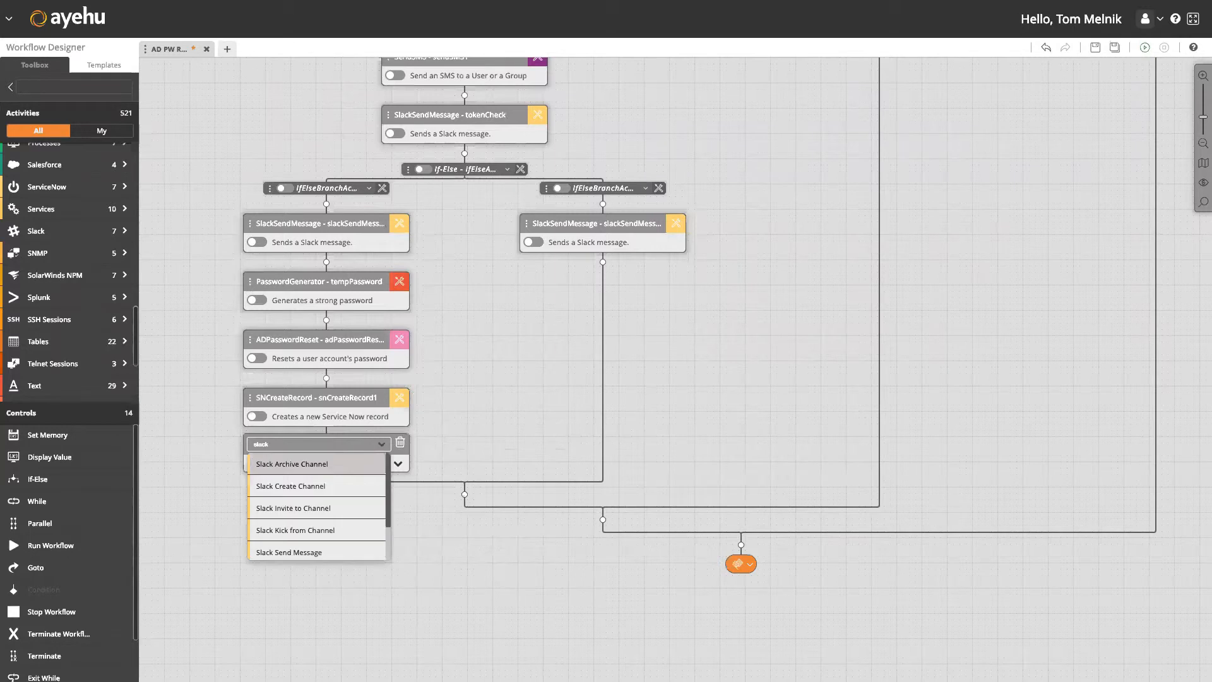
# Add a Slack Send Message step after the ServiceNow record, using the Tobi module.
pyautogui.scroll(-1, 330, 509)
pyautogui.click(325, 534)
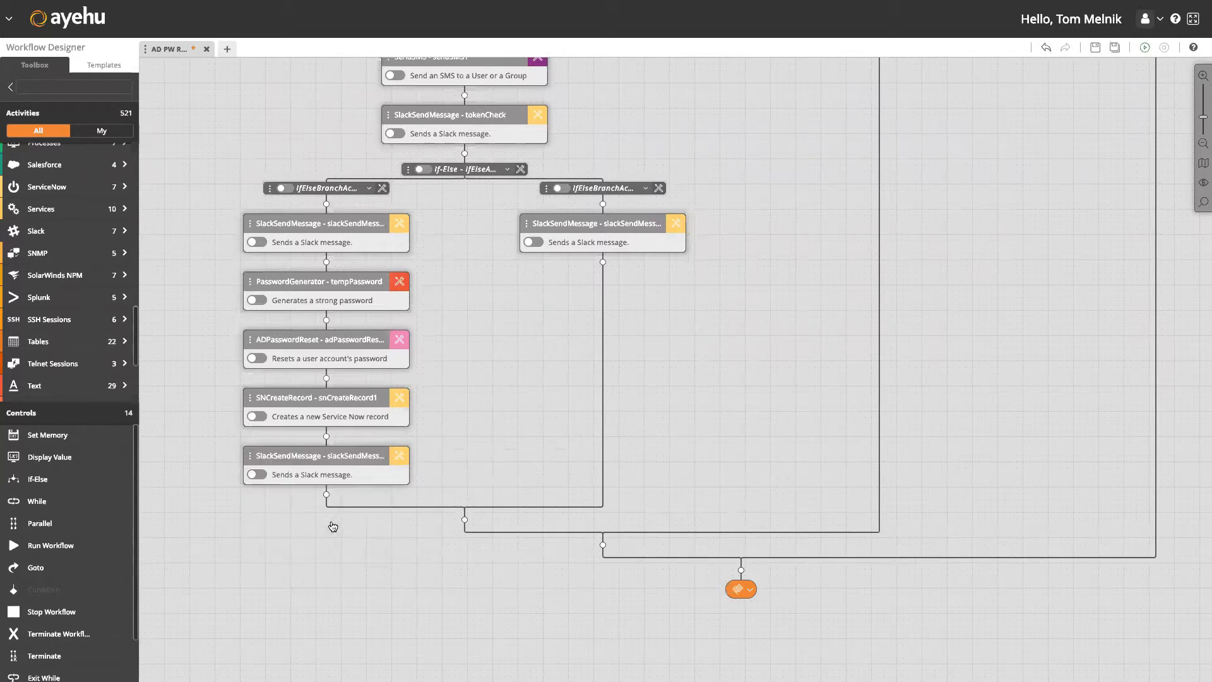
pyautogui.click(400, 456)
pyautogui.click(543, 485)
pyautogui.click(522, 504)
# Set the Slack conversation to %conversationid% and the user to %userid%.
pyautogui.click(521, 504)
pyautogui.write('%')
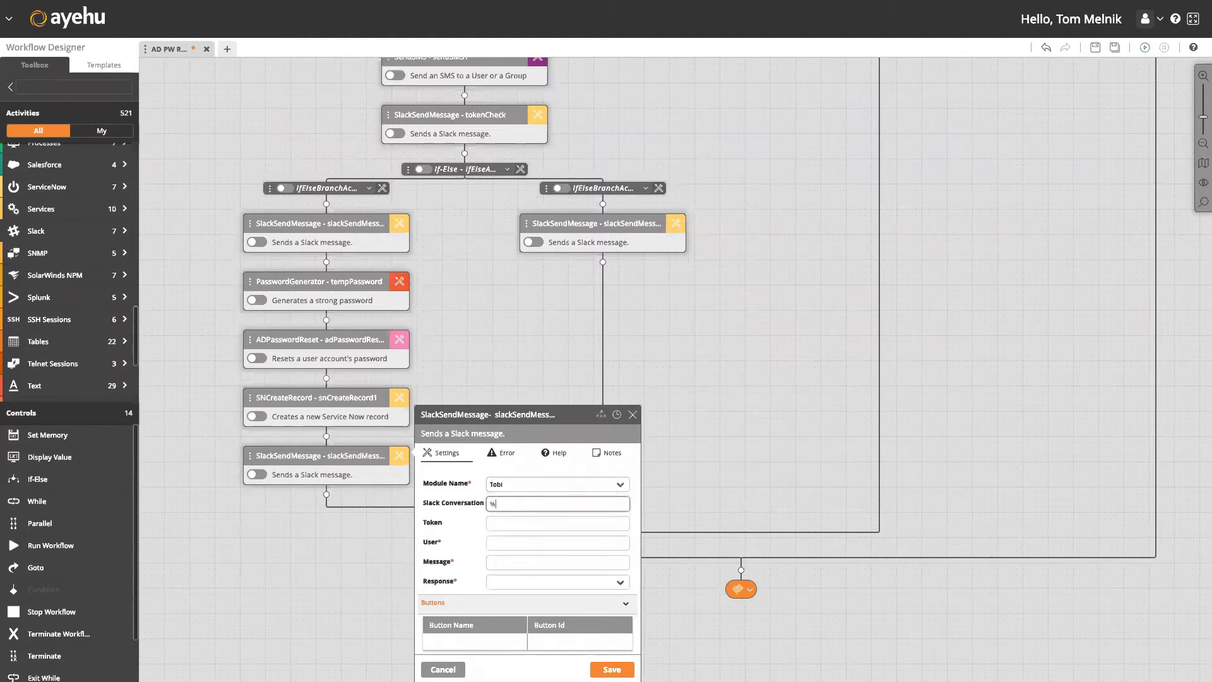
pyautogui.write('conversationid%')
pyautogui.press('Tab')
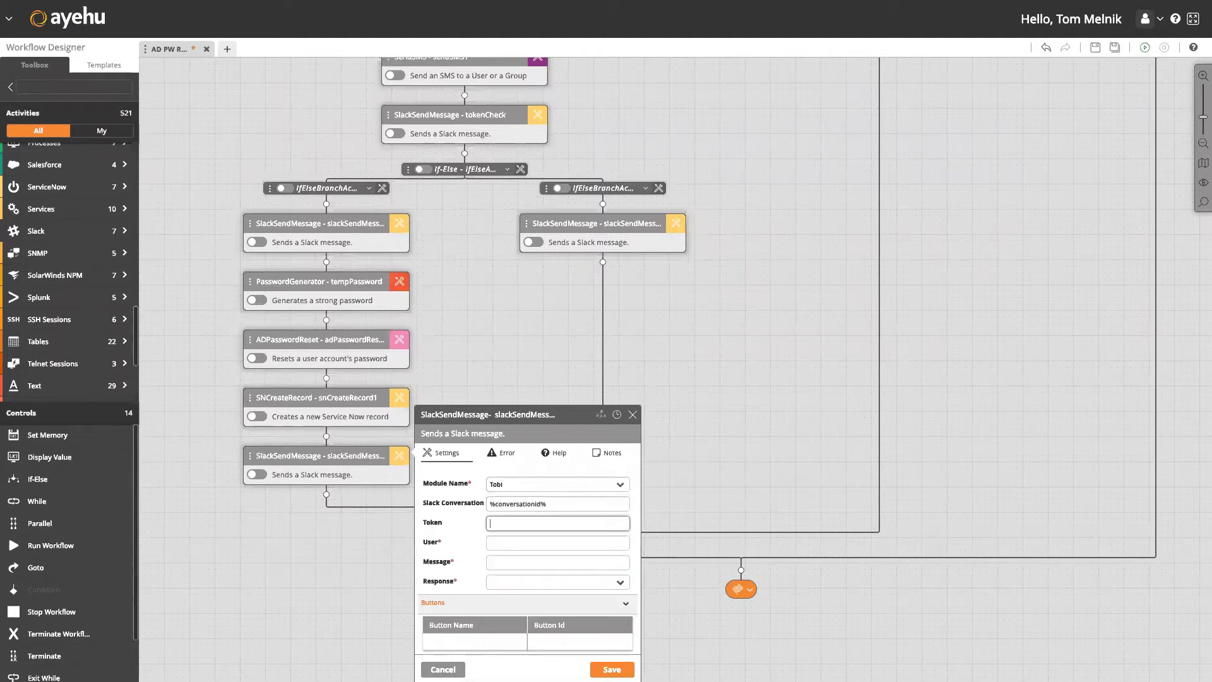
pyautogui.press('Tab')
pyautogui.write('%userid%')
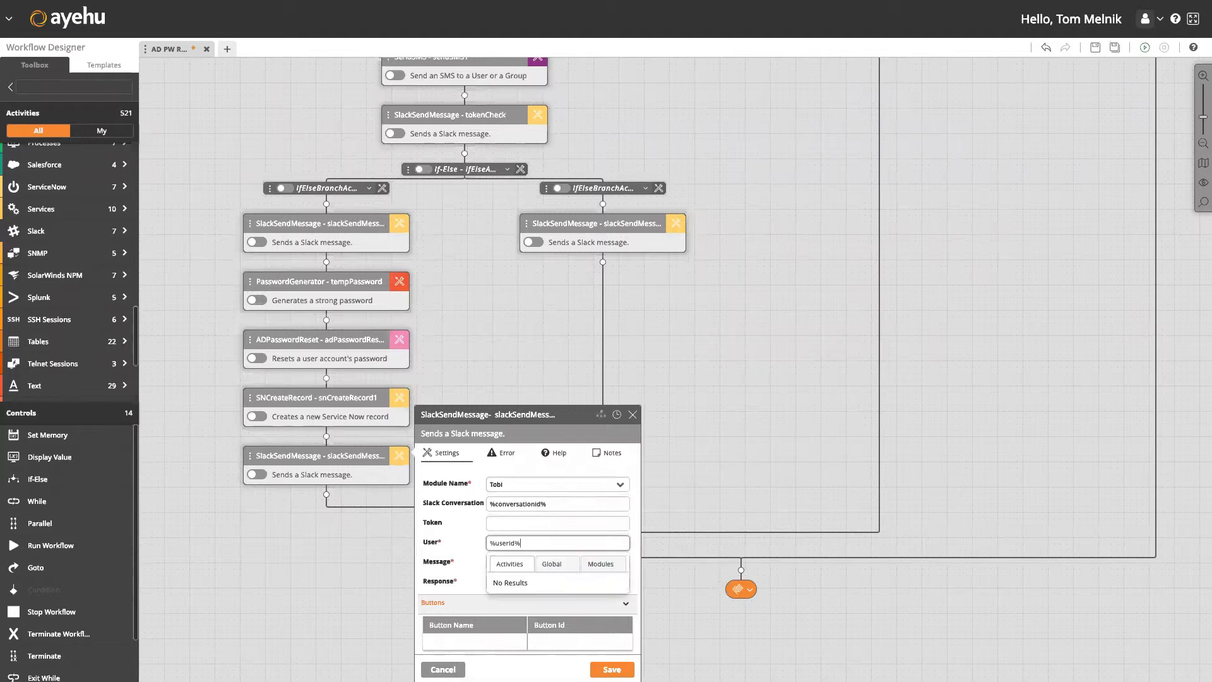
pyautogui.press('Tab')
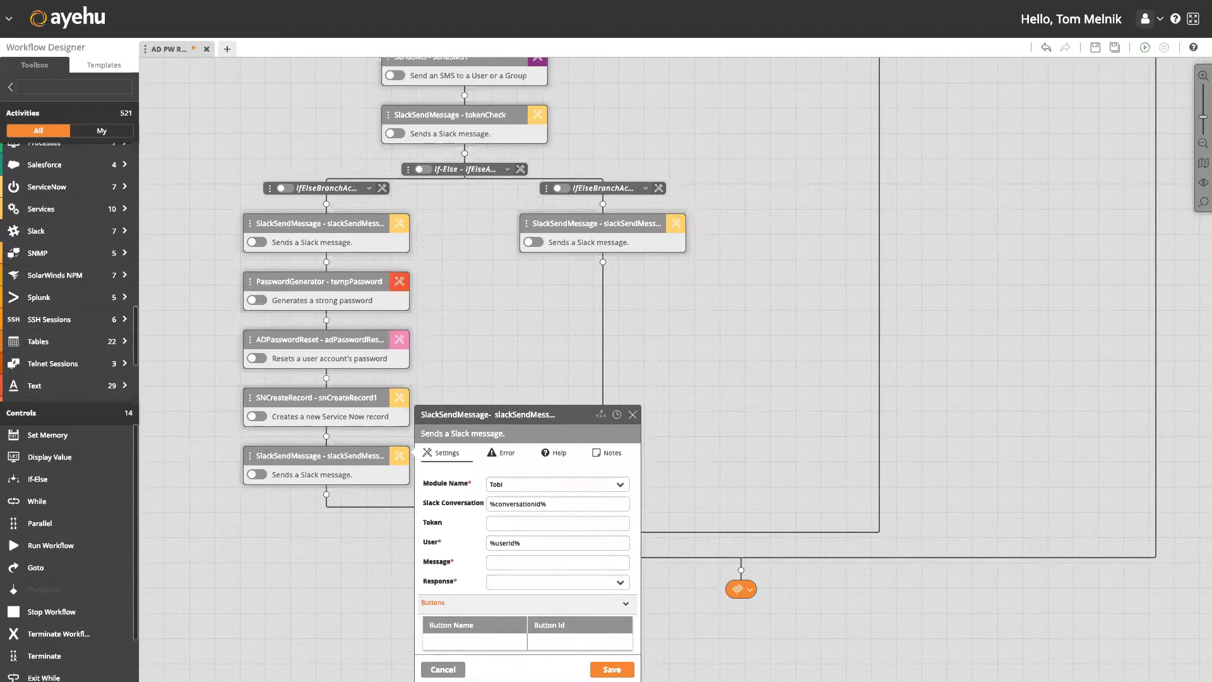
# Write the message announcing the reset, including %tempPassword% and the %snCreateRecord1% ServiceNow record.
pyautogui.click(510, 561)
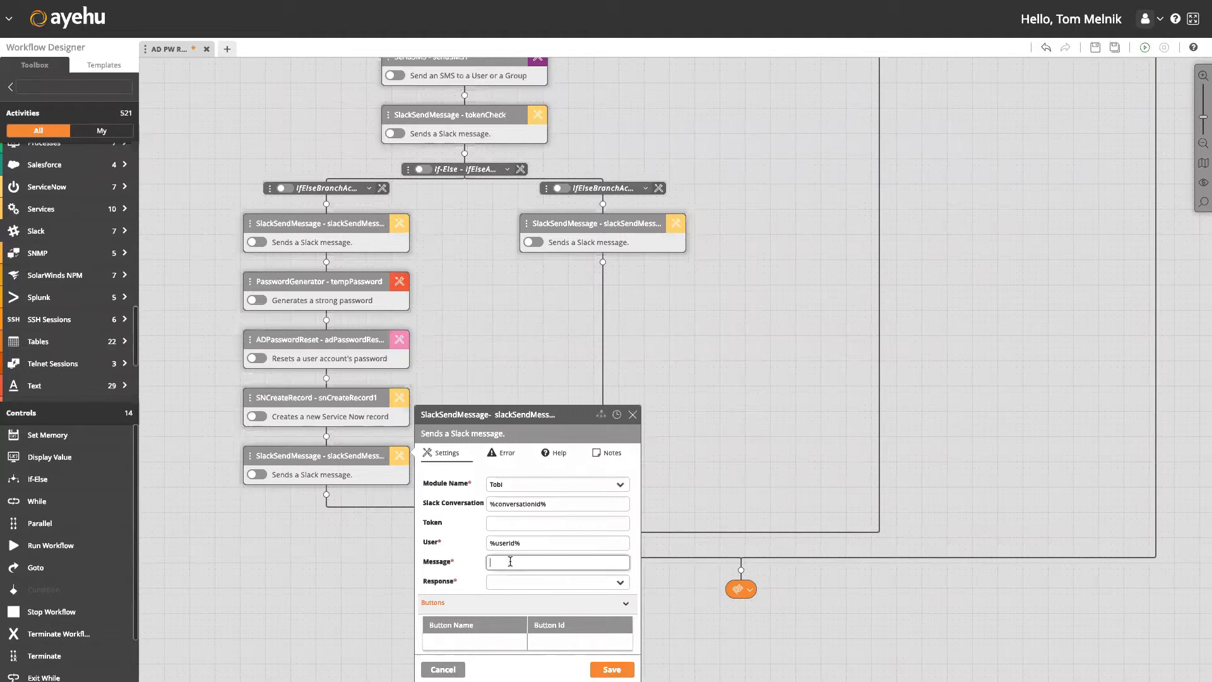
pyautogui.write('You')
pyautogui.write('r password')
pyautogui.write(' has been reset')
pyautogui.write('. You')
pyautogui.write('r new')
pyautogui.write(' temp passwor')
pyautogui.write('d')
pyautogui.write(' is')
pyautogui.write(':')
pyautogui.write(' %')
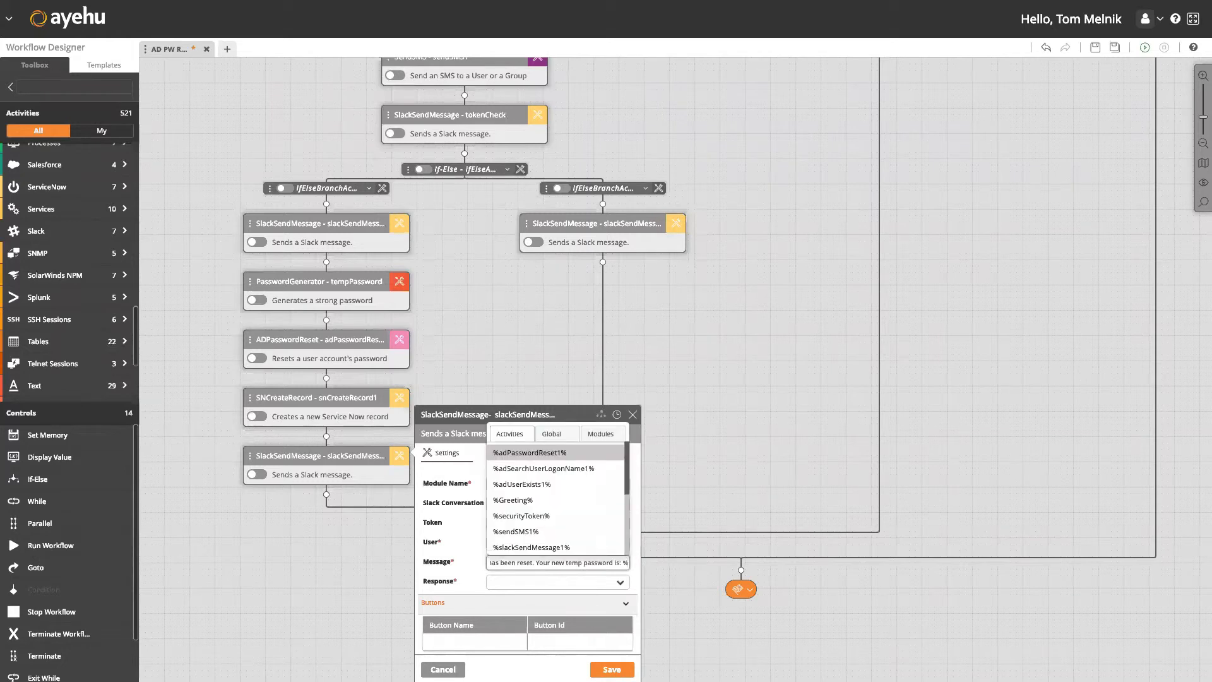
pyautogui.write('tem')
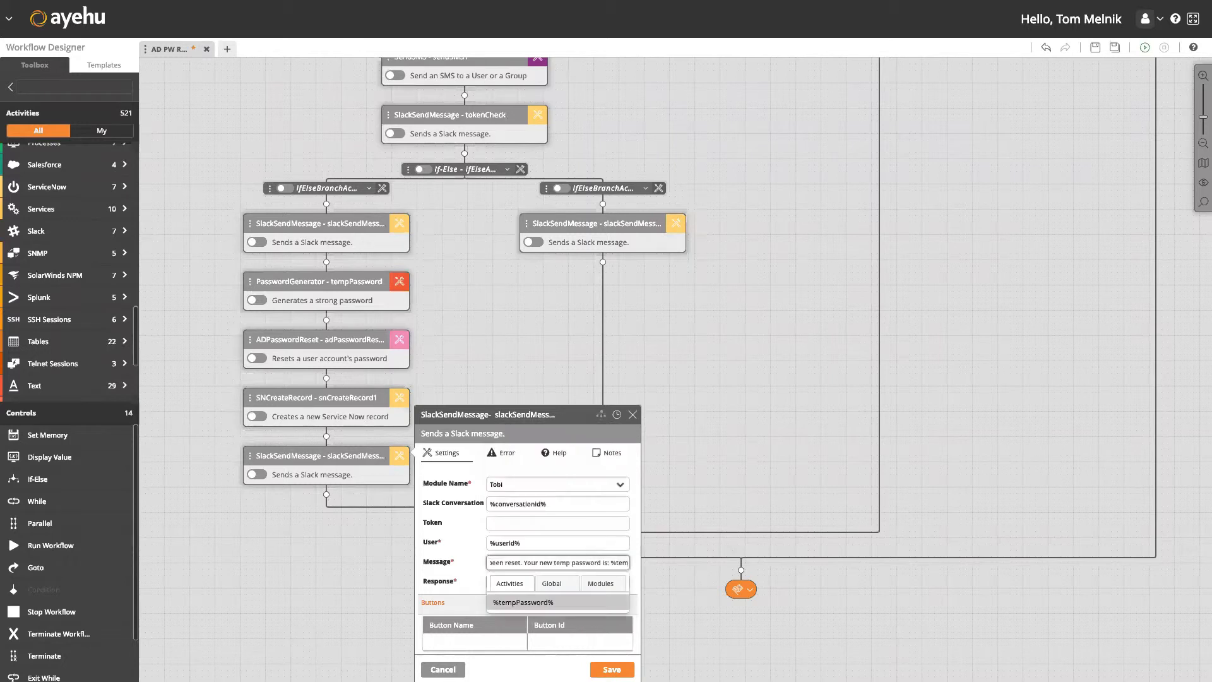
pyautogui.press('Return')
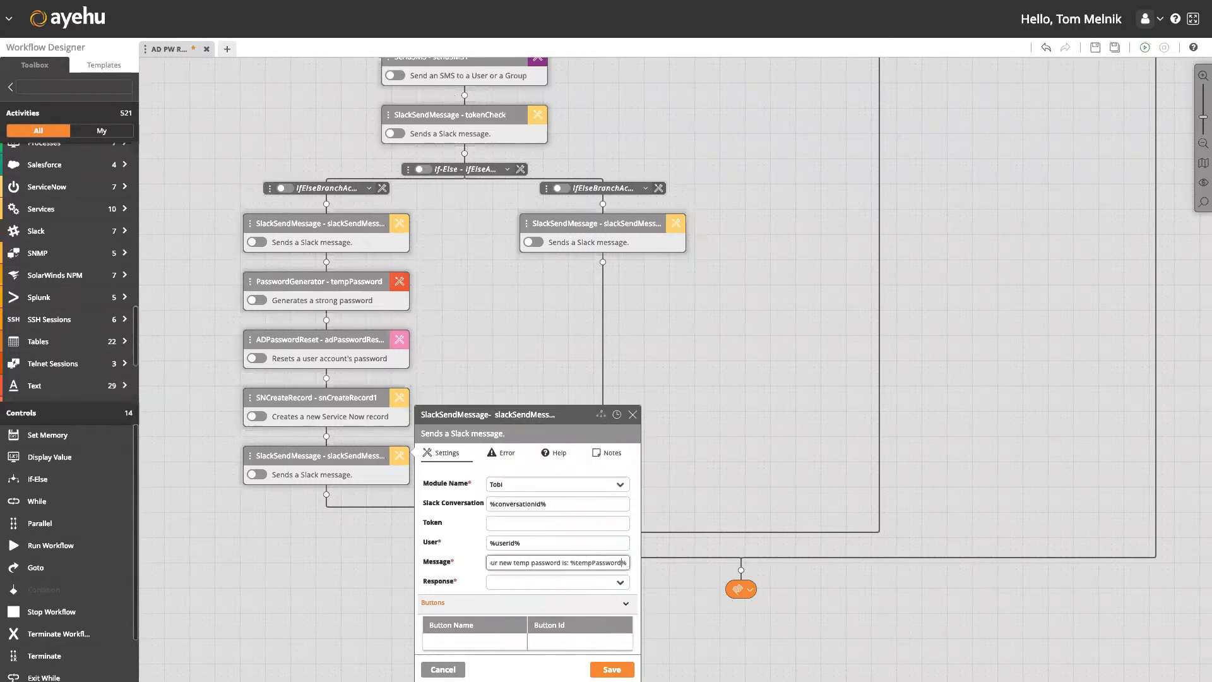
pyautogui.write('password')
pyautogui.write('. ')
pyautogui.write('You will ')
pyautogui.write('be required to')
pyautogui.write(' change')
pyautogui.write(' it after the')
pyautogui.write(' first login')
pyautogui.write('. A')
pyautogui.write(' record')
pyautogui.write('(')
pyautogui.write('%')
pyautogui.write('sn')
pyautogui.press('BackSpace')
pyautogui.press('BackSpace')
pyautogui.press('BackSpace')
pyautogui.press('BackSpace')
pyautogui.write('(%snCreate')
pyautogui.press('BackSpace')
pyautogui.press('BackSpace')
pyautogui.press('BackSpace')
pyautogui.press('BackSpace')
pyautogui.press('BackSpace')
pyautogui.press('BackSpace')
pyautogui.press('BackSpace')
pyautogui.press('BackSpace')
pyautogui.press('BackSpace')
pyautogui.press('BackSpace')
pyautogui.write('%')
pyautogui.write('s')
pyautogui.write('nCreate')
pyautogui.write('e')
pyautogui.write('Record1')
pyautogui.write('%')
pyautogui.write('was cr')
pyautogui.write('eated in')
pyautogui.write(' ServiceNow')
pyautogui.write('.')
# Set the response to Complete and save the Slack message settings.
pyautogui.click(514, 582)
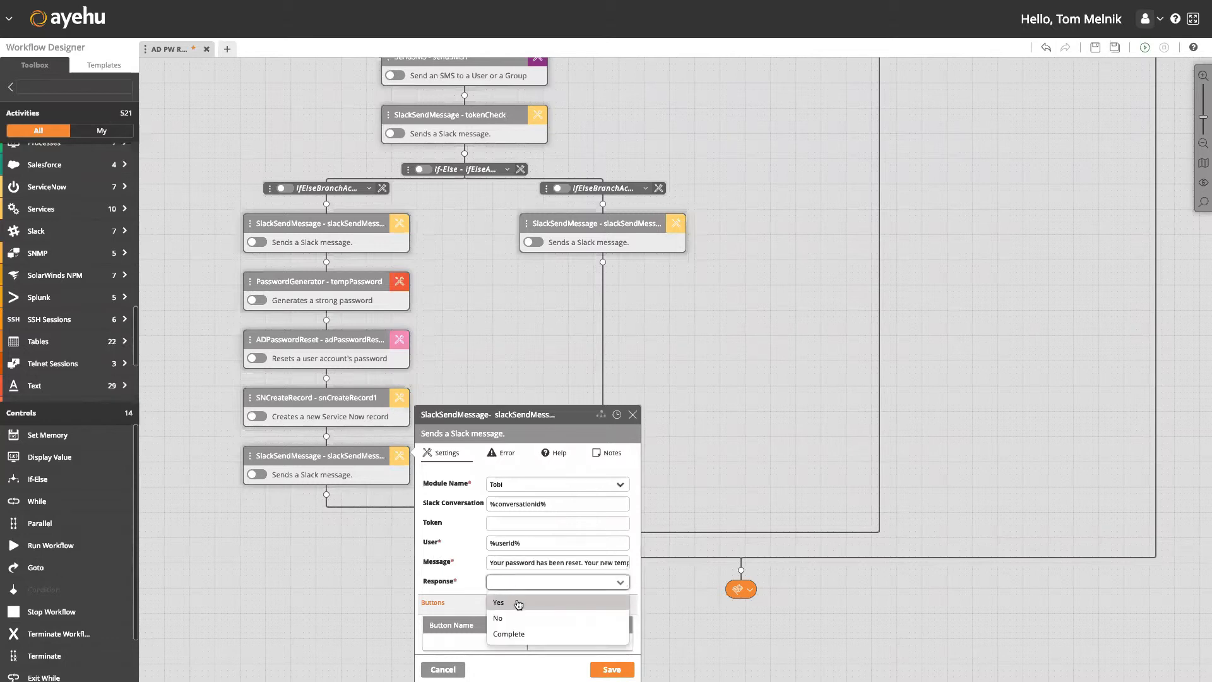
pyautogui.click(518, 634)
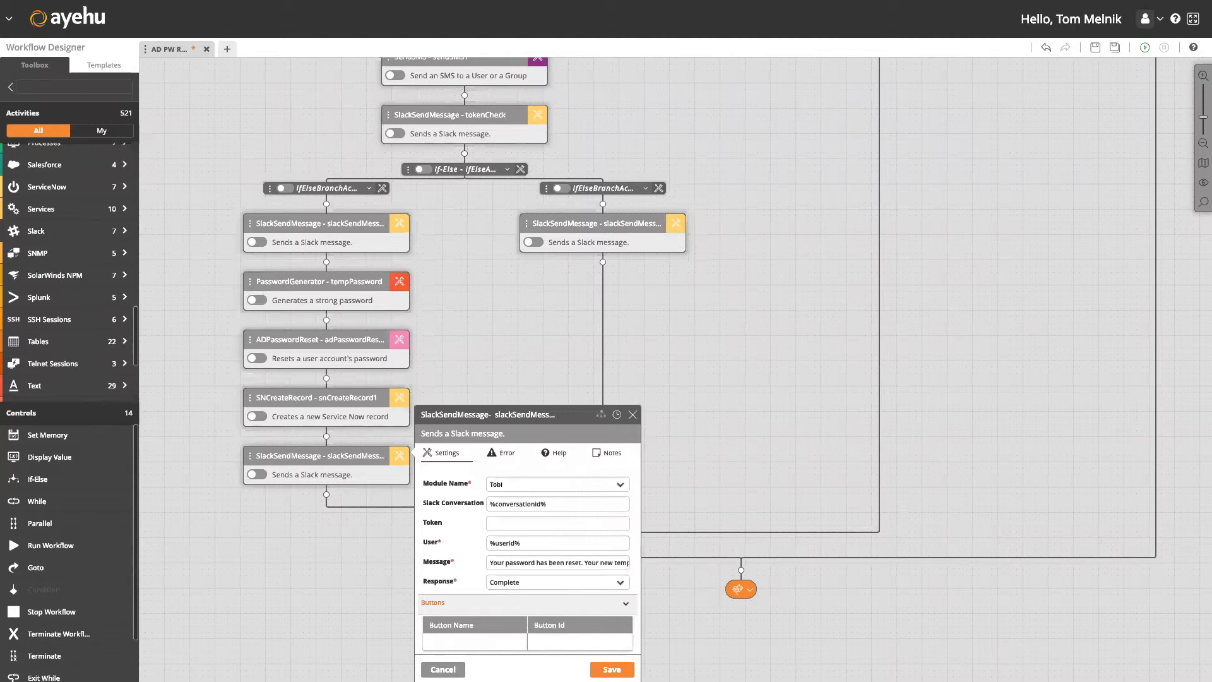
pyautogui.click(612, 670)
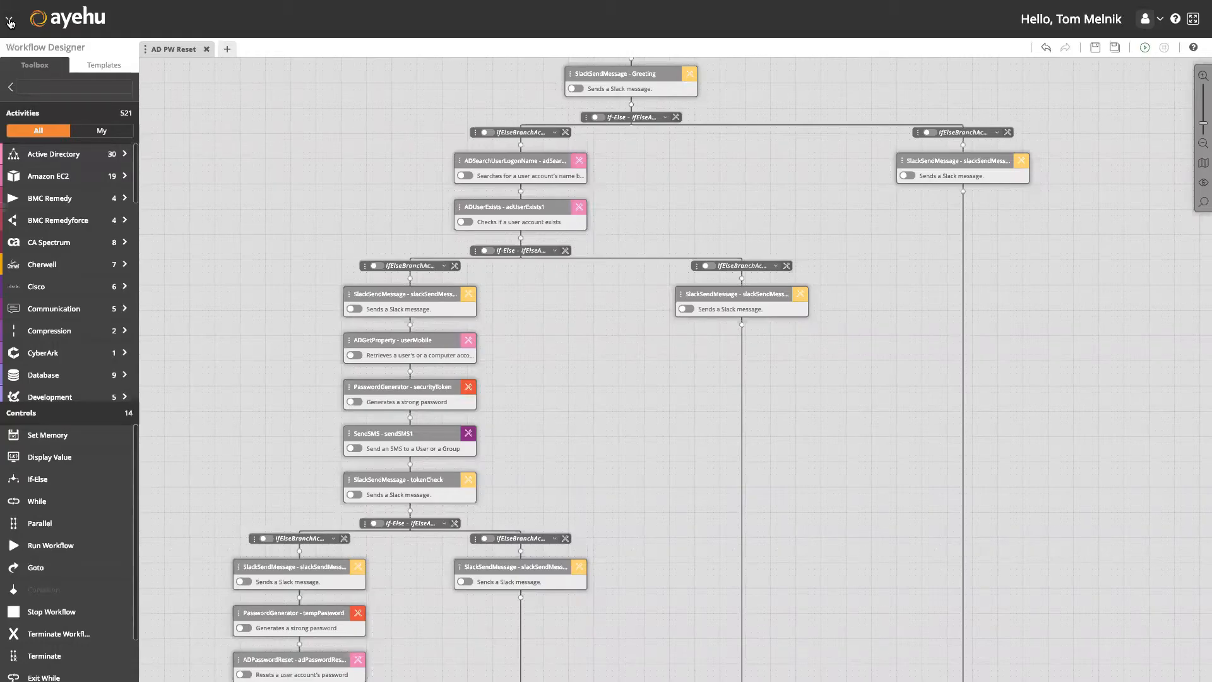
# Start a new Policy Actions trigger named 'AD PW reset' with a condition named 'AD PW Reset'.
pyautogui.click(11, 21)
pyautogui.click(622, 136)
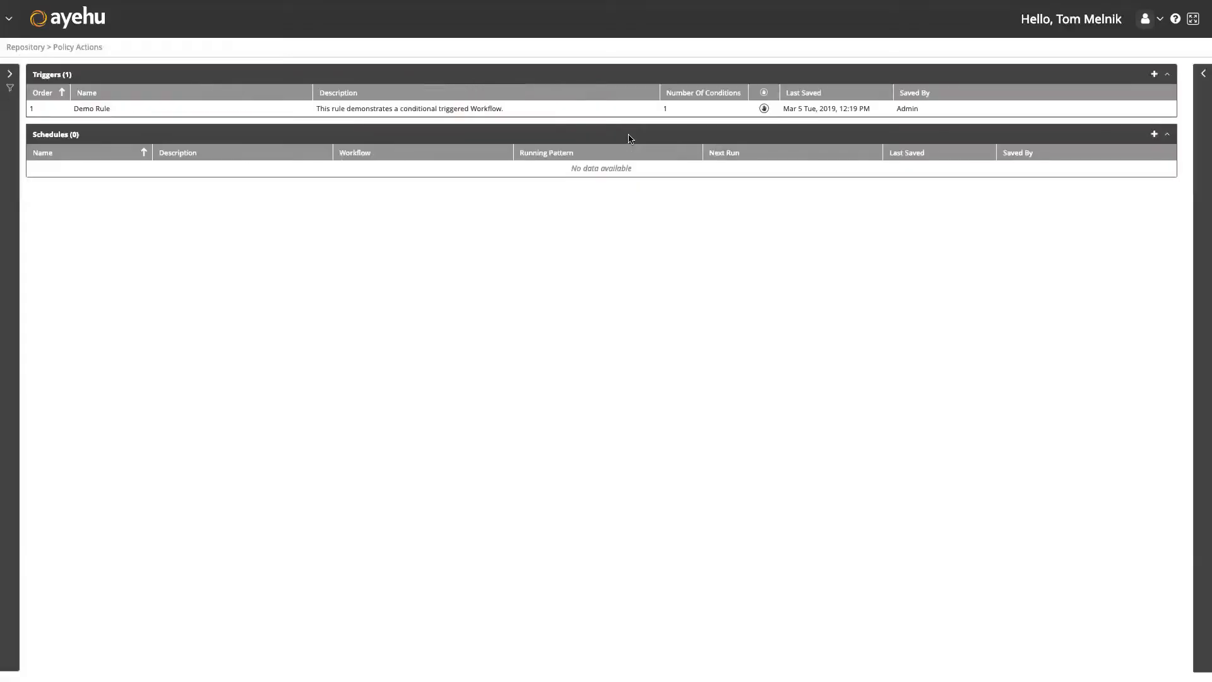
pyautogui.click(1155, 75)
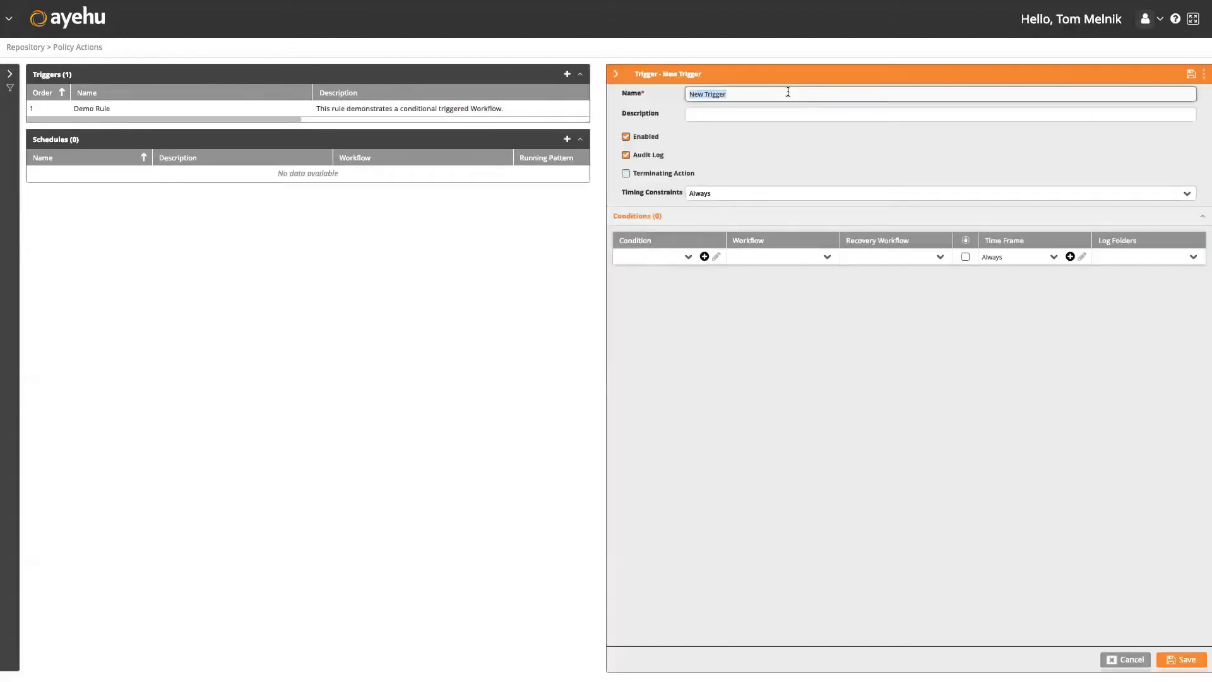
pyautogui.write('AD PW reset')
pyautogui.click(704, 257)
pyautogui.click(523, 112)
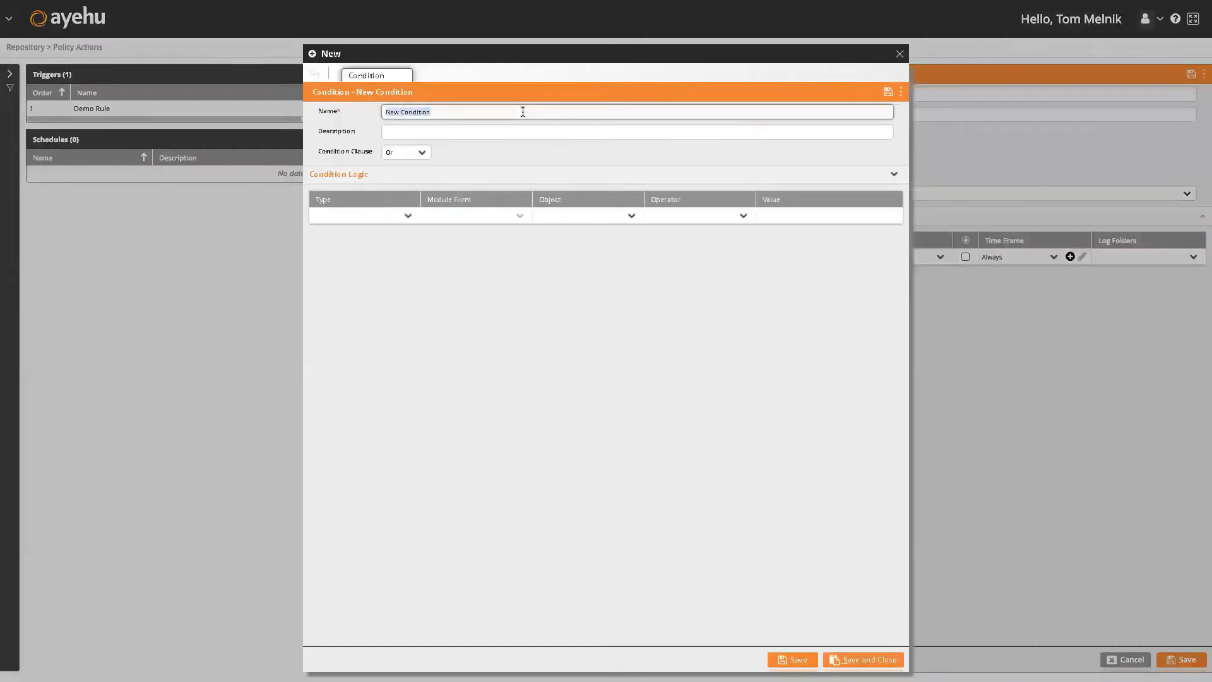
pyautogui.write('AD PW Reset')
# Define the condition as Standard Object Source Equals Tobi and save it.
pyautogui.click(410, 216)
pyautogui.click(408, 216)
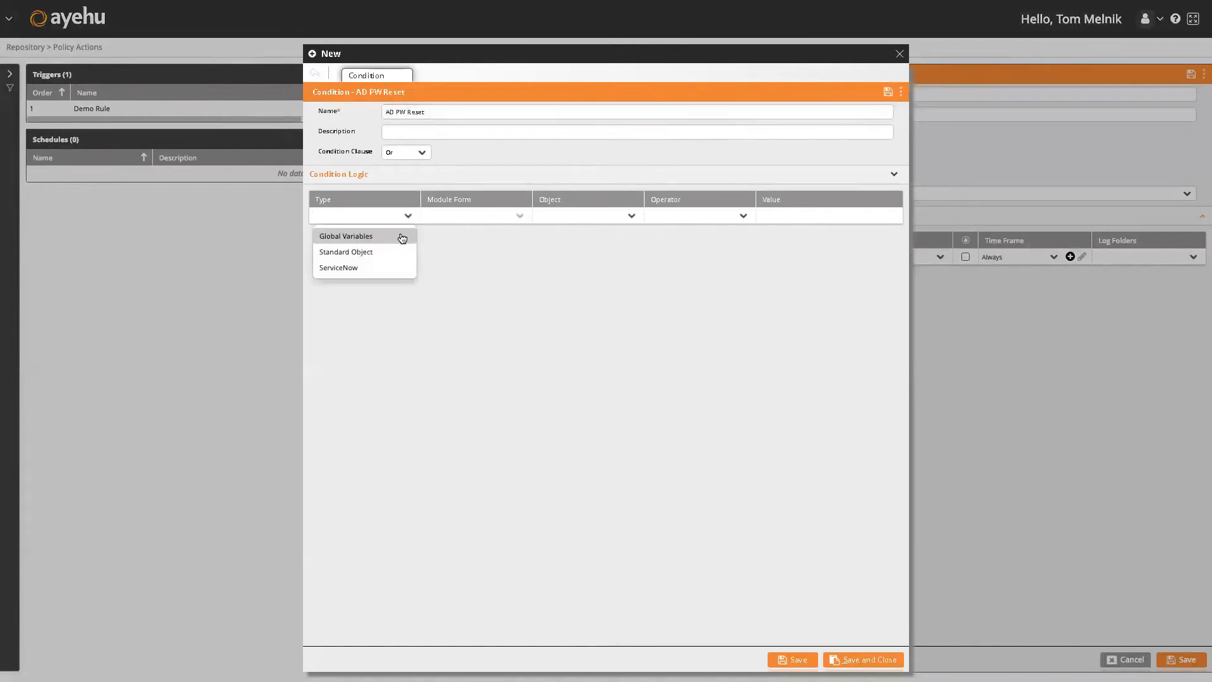
pyautogui.click(379, 257)
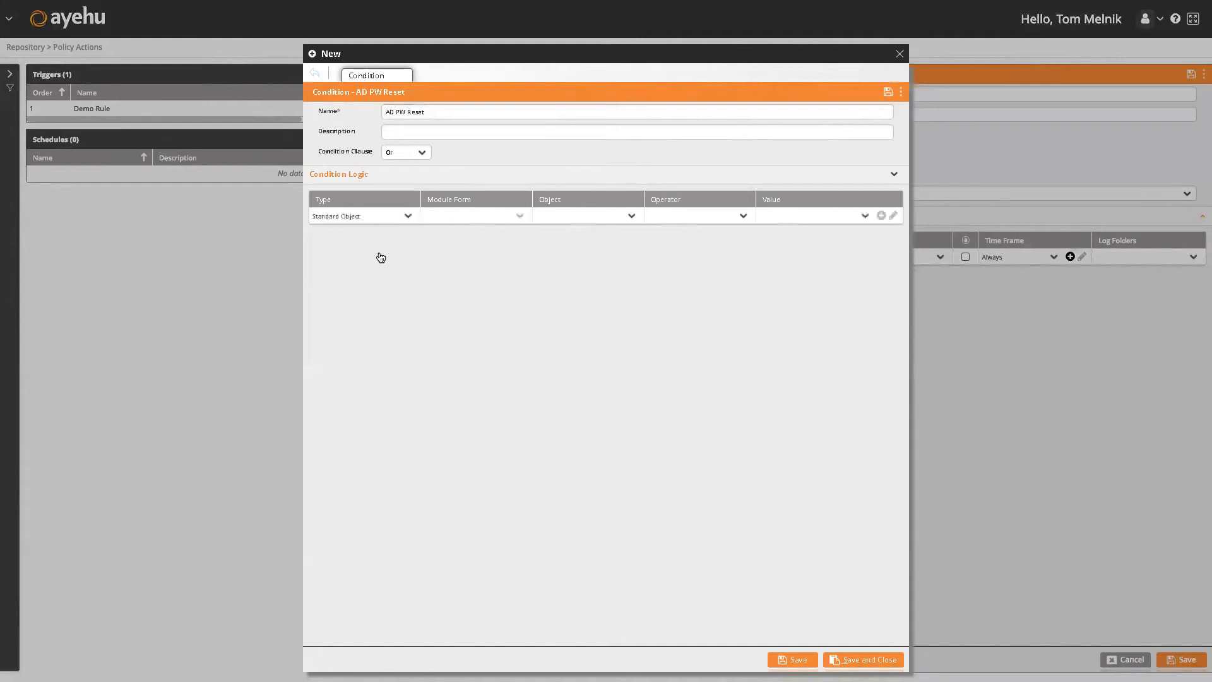
pyautogui.click(629, 216)
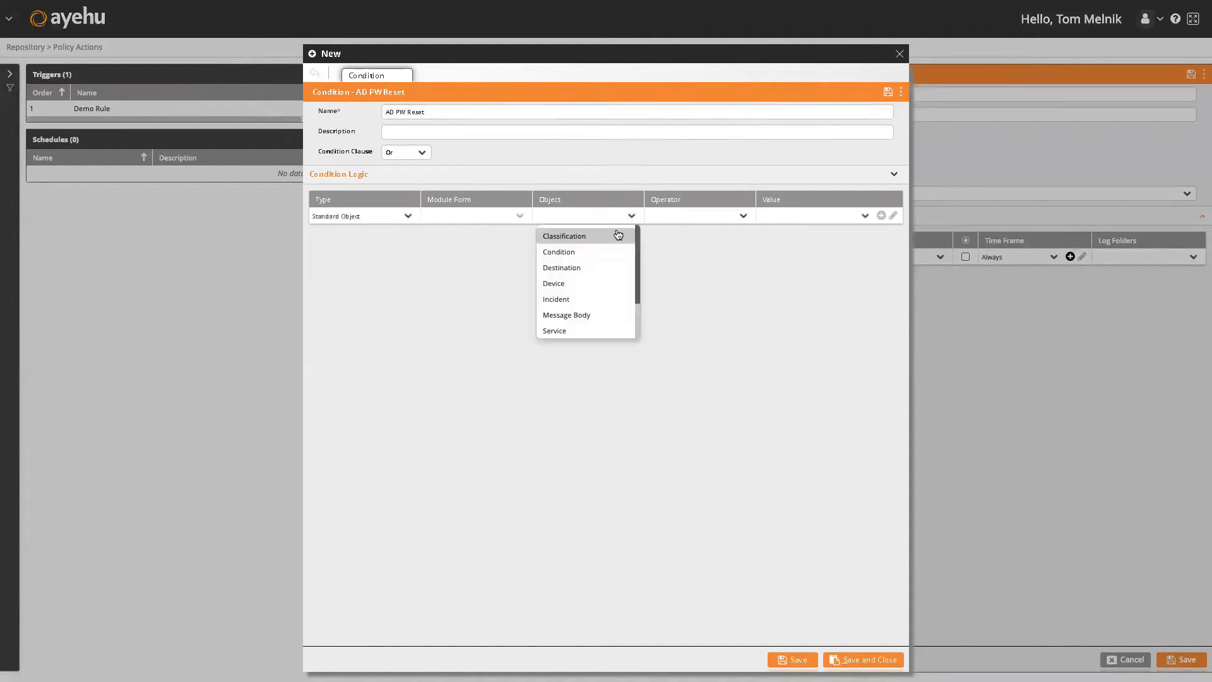
pyautogui.scroll(-3, 587, 296)
pyautogui.click(581, 299)
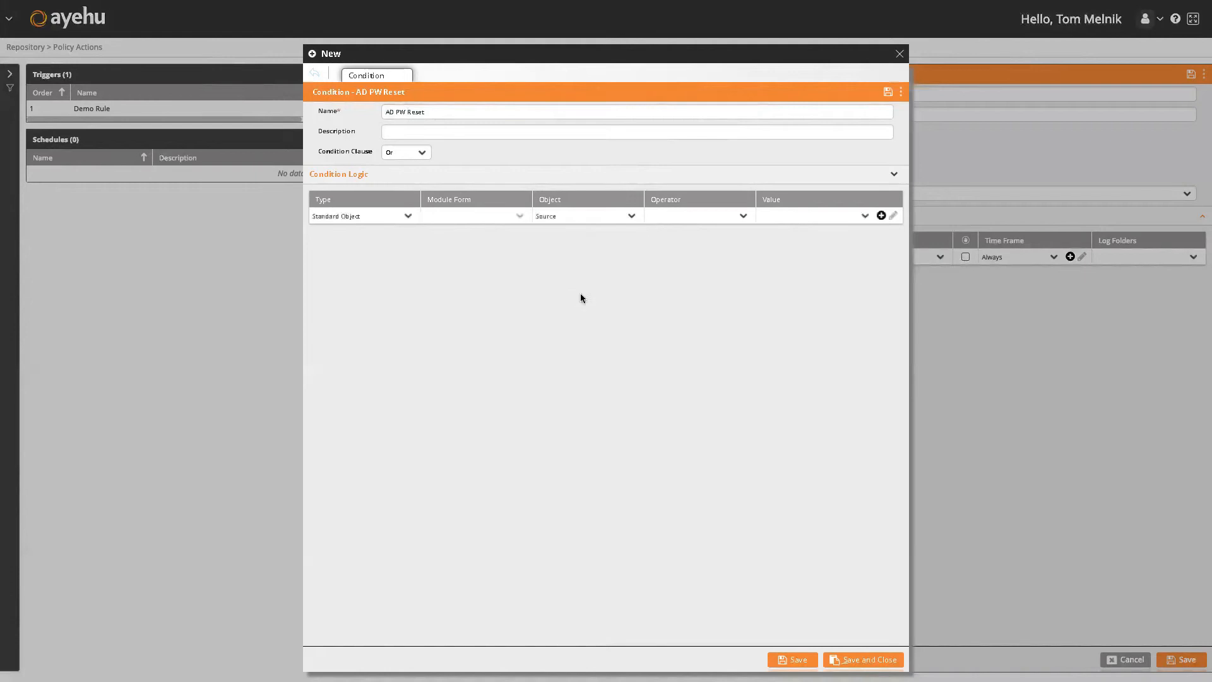
pyautogui.click(711, 238)
pyautogui.click(855, 219)
pyautogui.write('to')
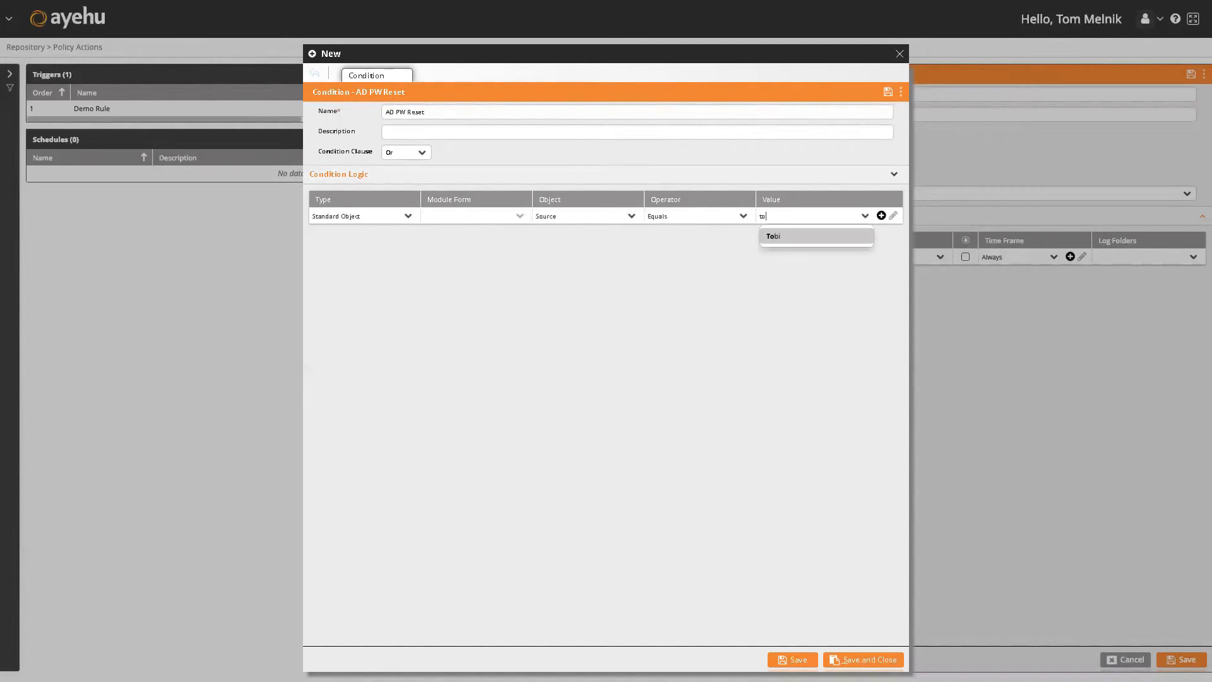
pyautogui.click(854, 243)
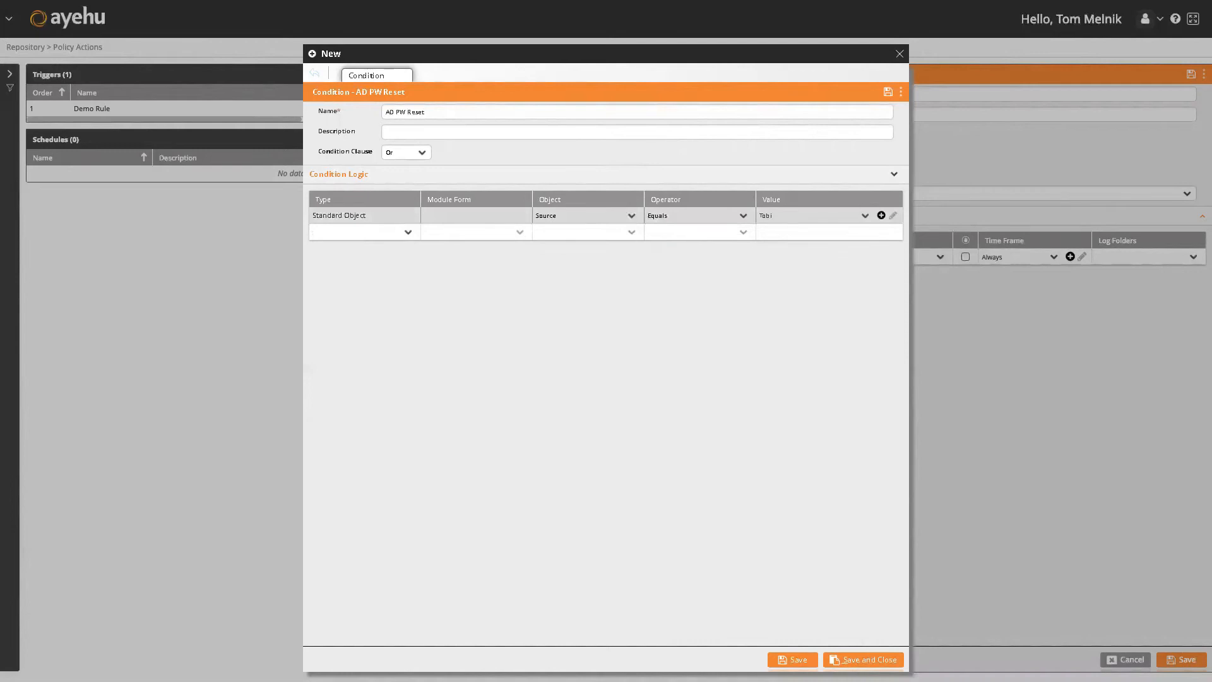
pyautogui.click(854, 661)
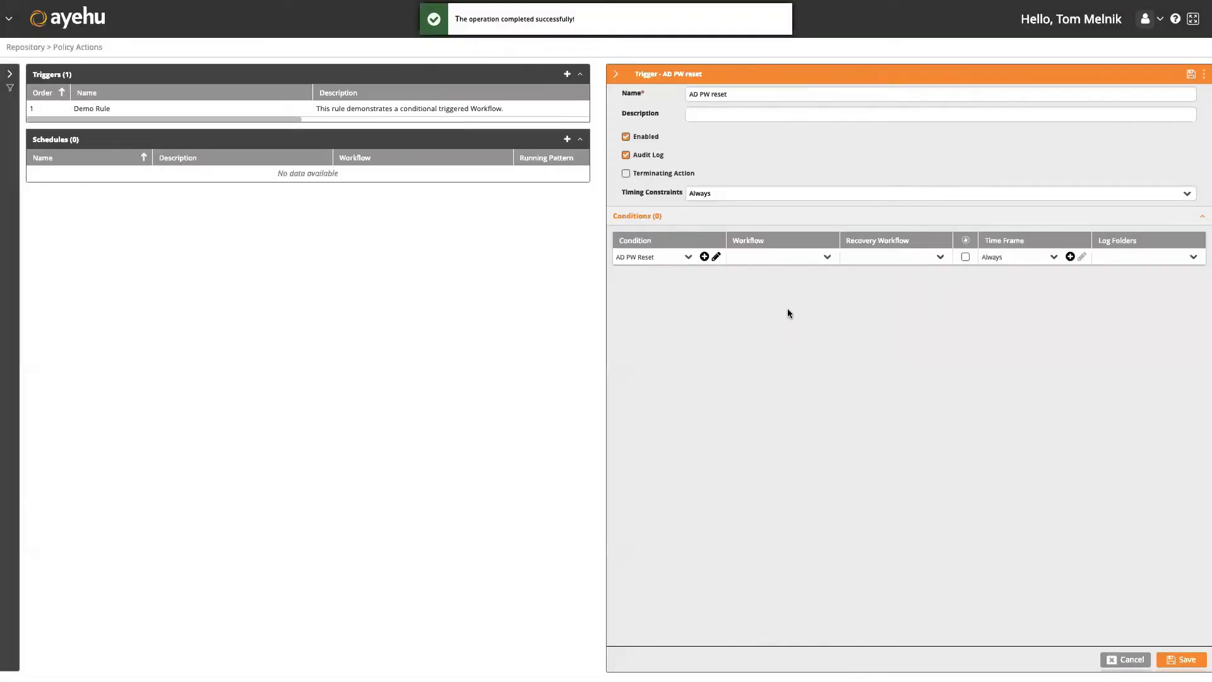
# Have the trigger run the AD PW Reset workflow and save the rule.
pyautogui.click(827, 256)
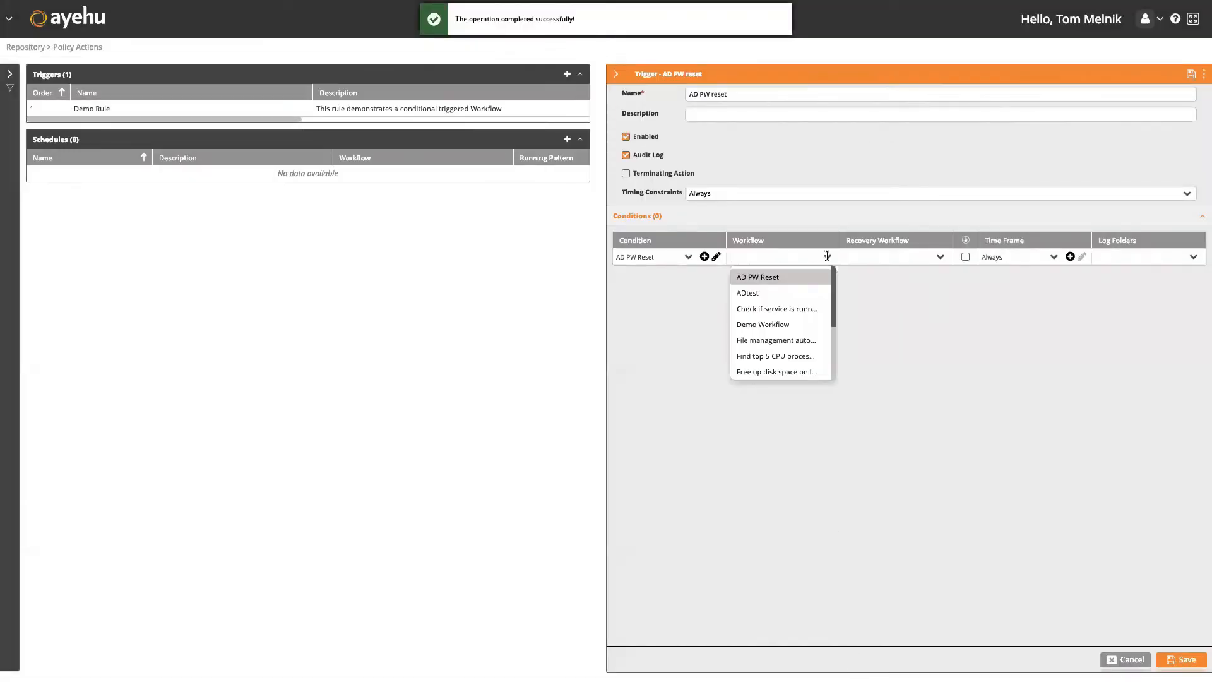
pyautogui.click(795, 279)
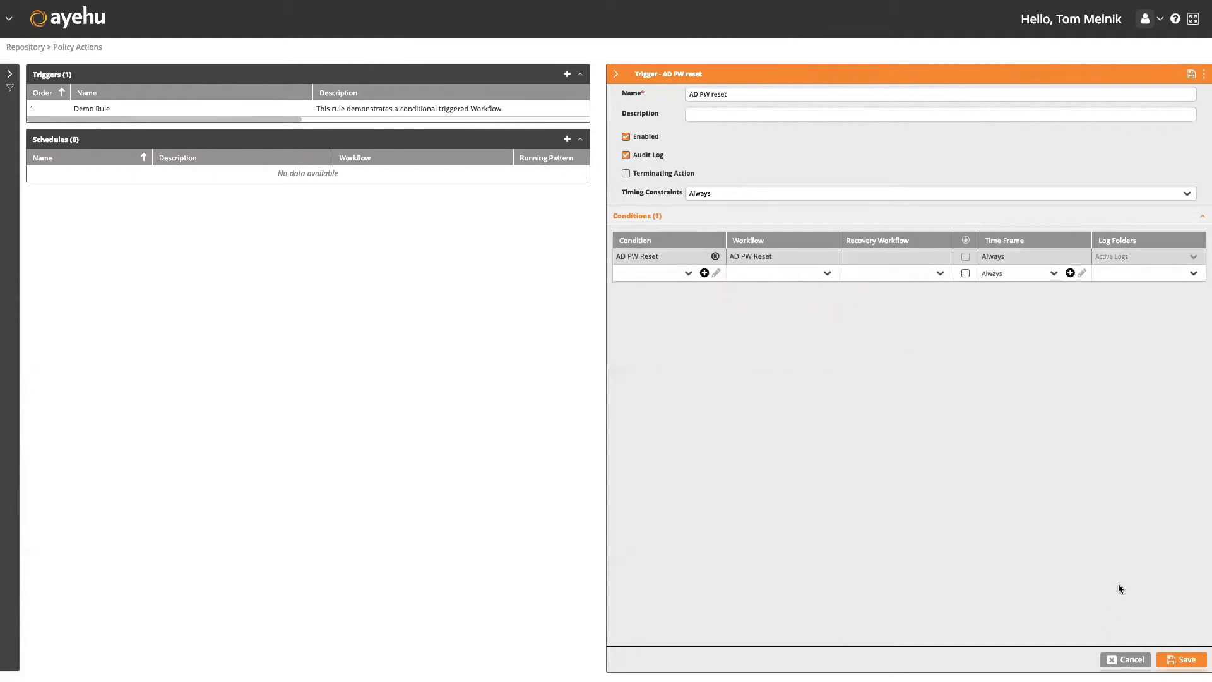
pyautogui.click(1189, 663)
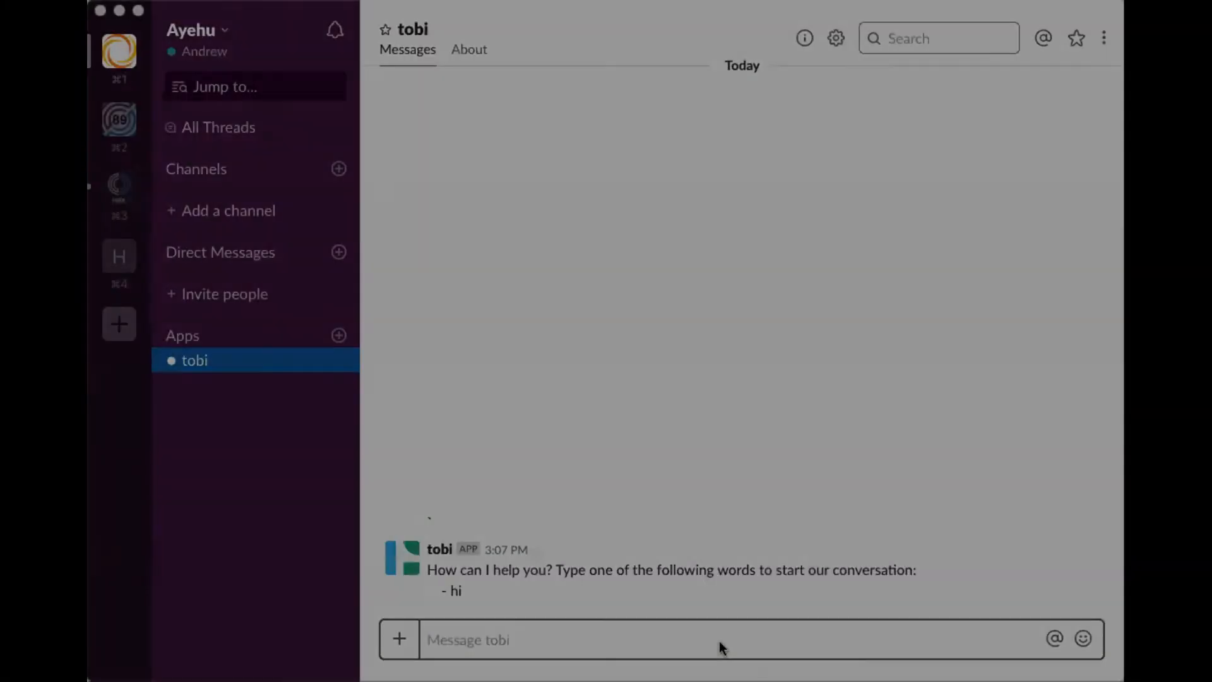
# Greet the tobi bot with 'hi' and choose Reset Password.
pyautogui.write('hi')
pyautogui.press('Return')
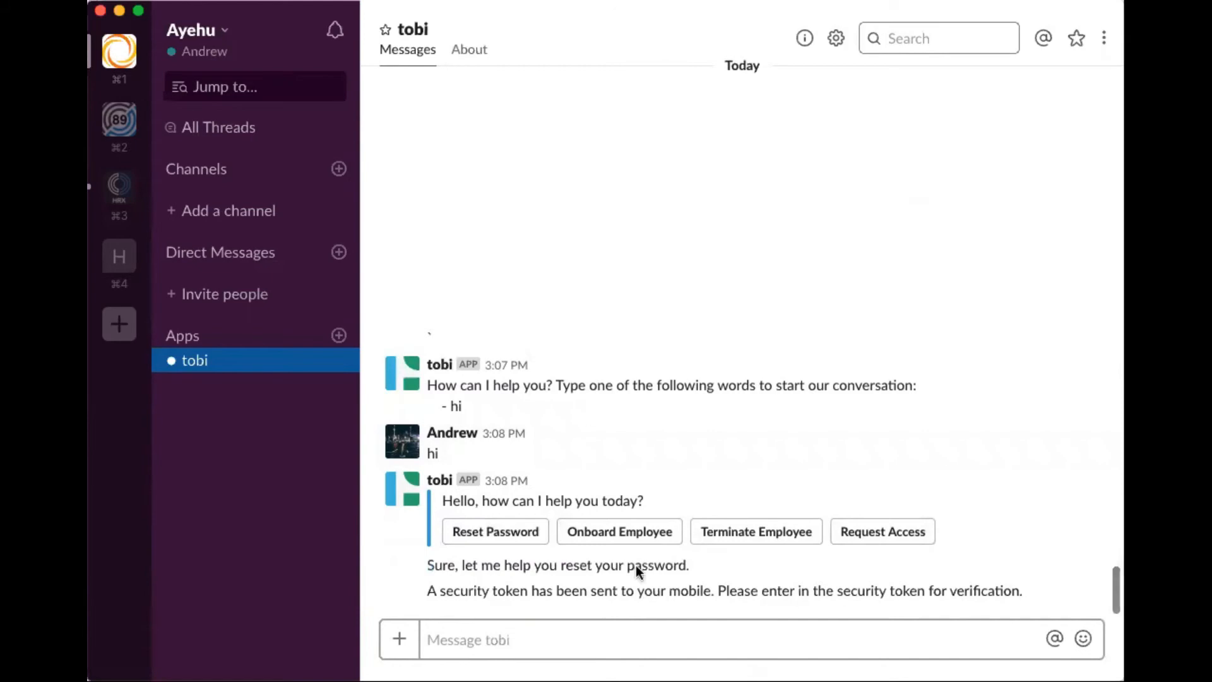
pyautogui.click(536, 633)
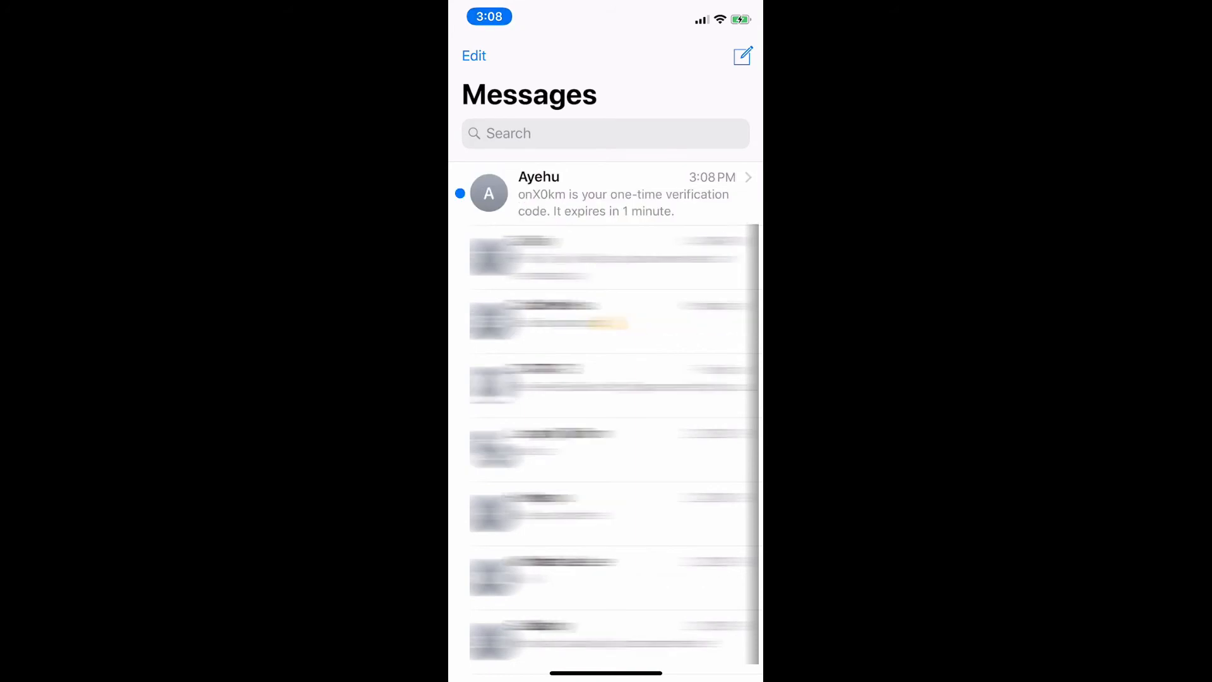
# Open the Ayehu conversation in Messages to read the verification code.
pyautogui.click(607, 194)
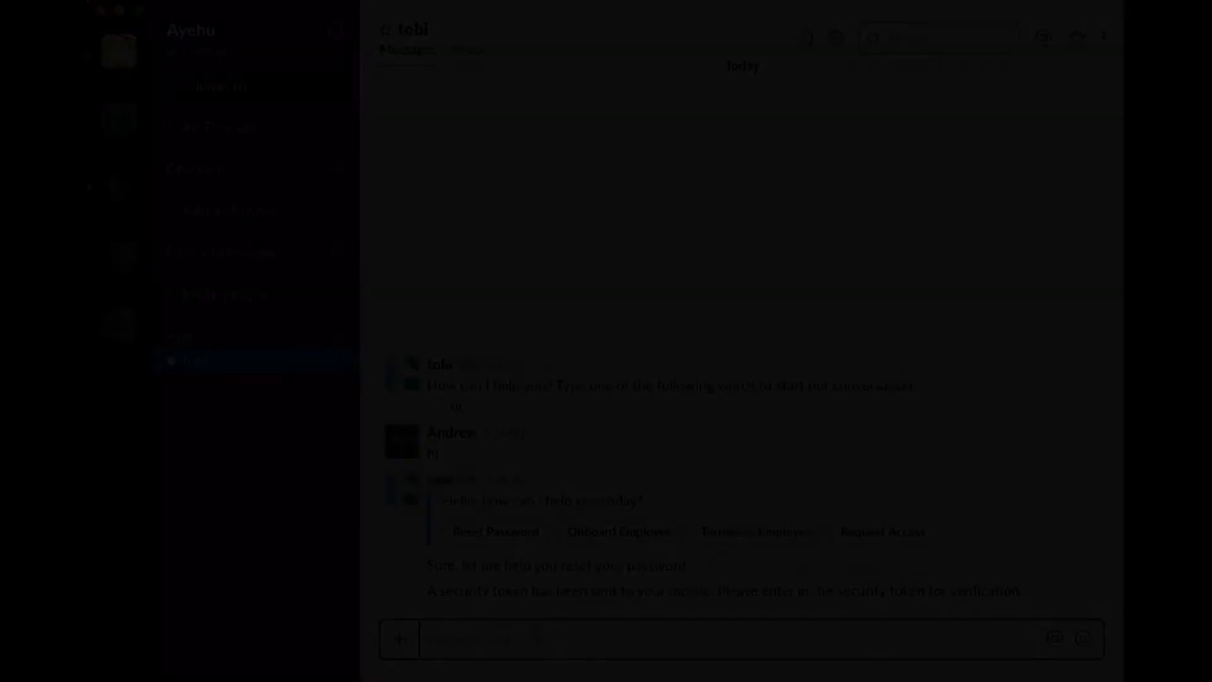
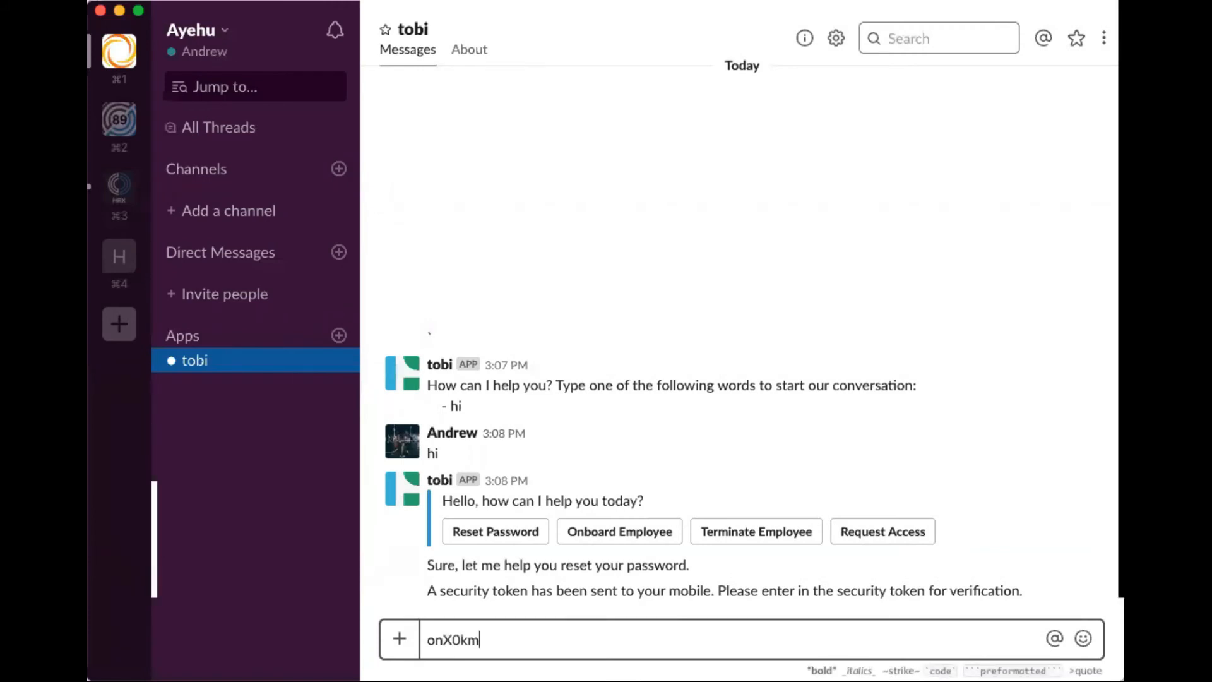
# Type the verification code from the Ayehu text into the tobi chat and send it.
pyautogui.press('Return')
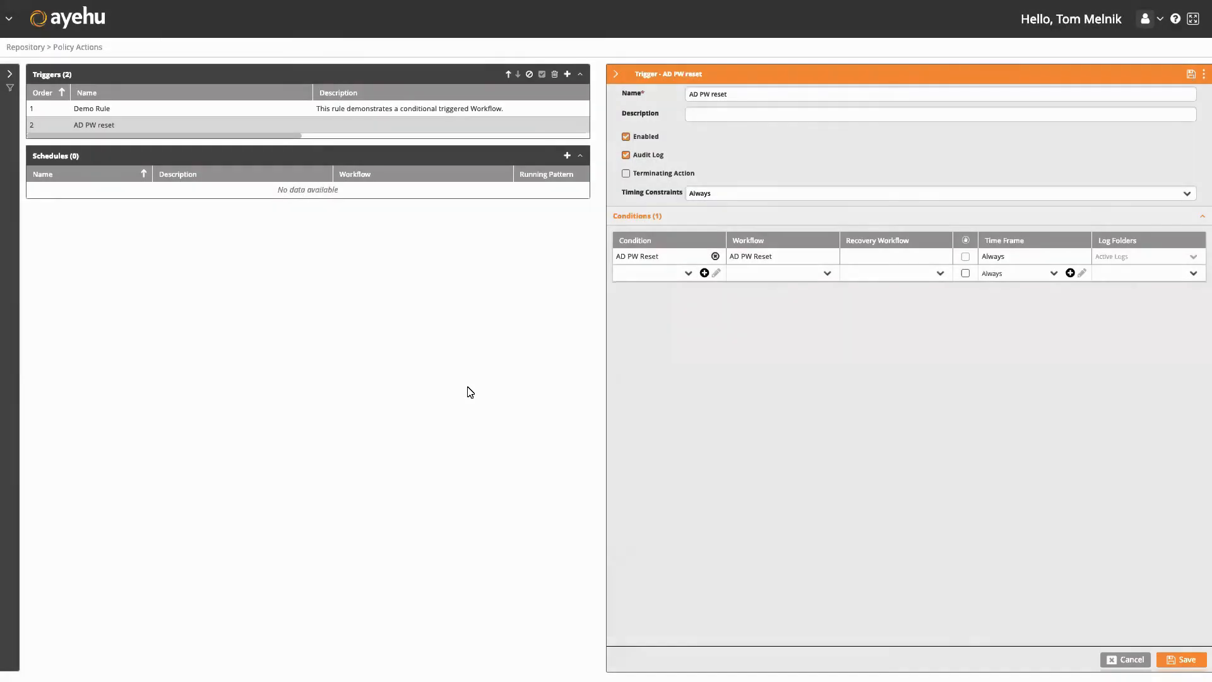
# Go to Audit Trail and load the Activity Log of the Tobi incoming event.
pyautogui.click(9, 19)
pyautogui.click(241, 100)
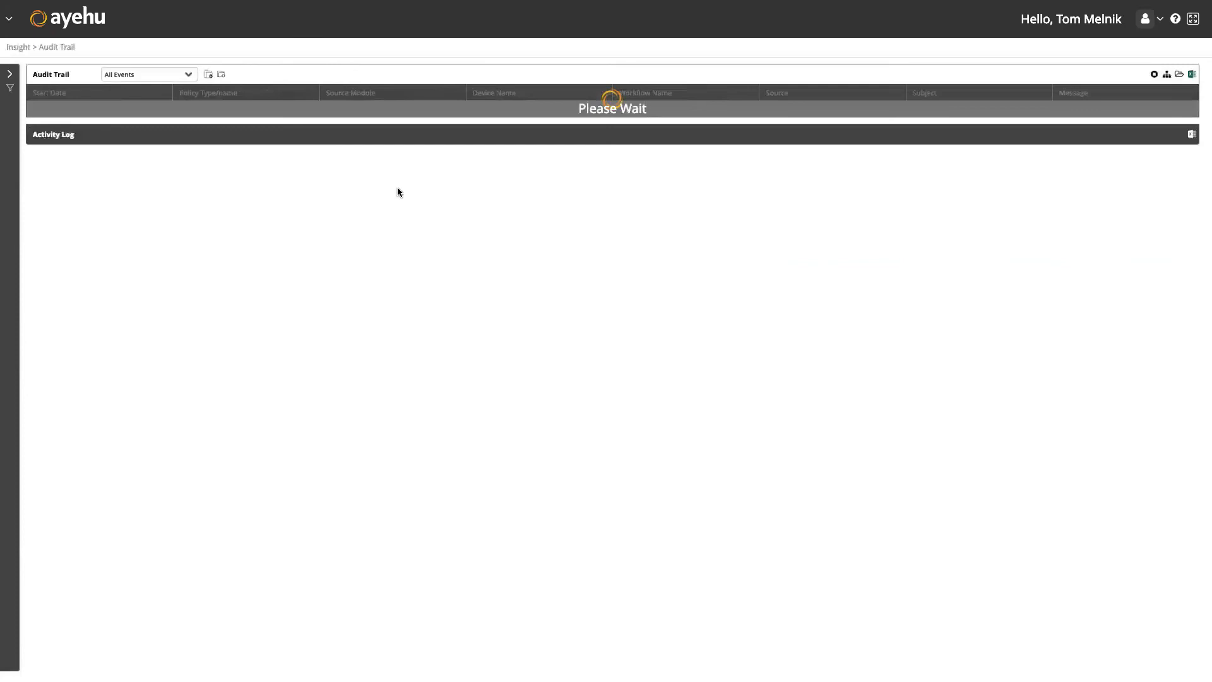
pyautogui.scroll(-1, 362, 119)
pyautogui.scroll(1, 362, 119)
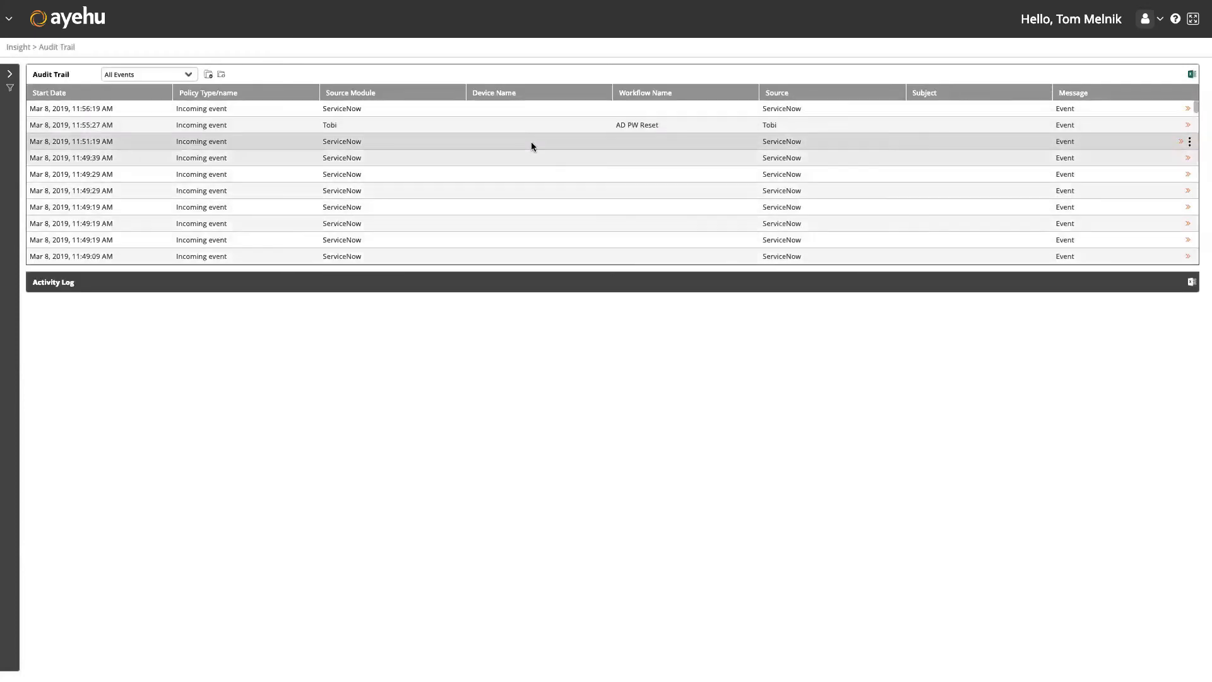
pyautogui.click(562, 131)
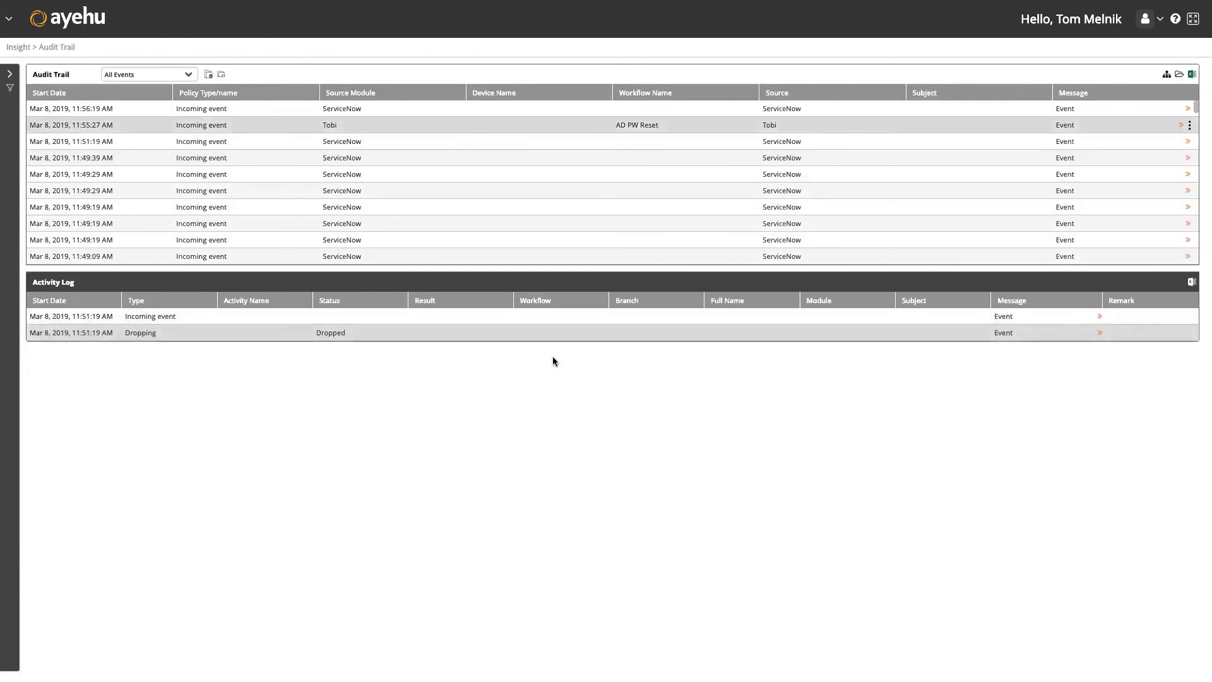
pyautogui.click(434, 126)
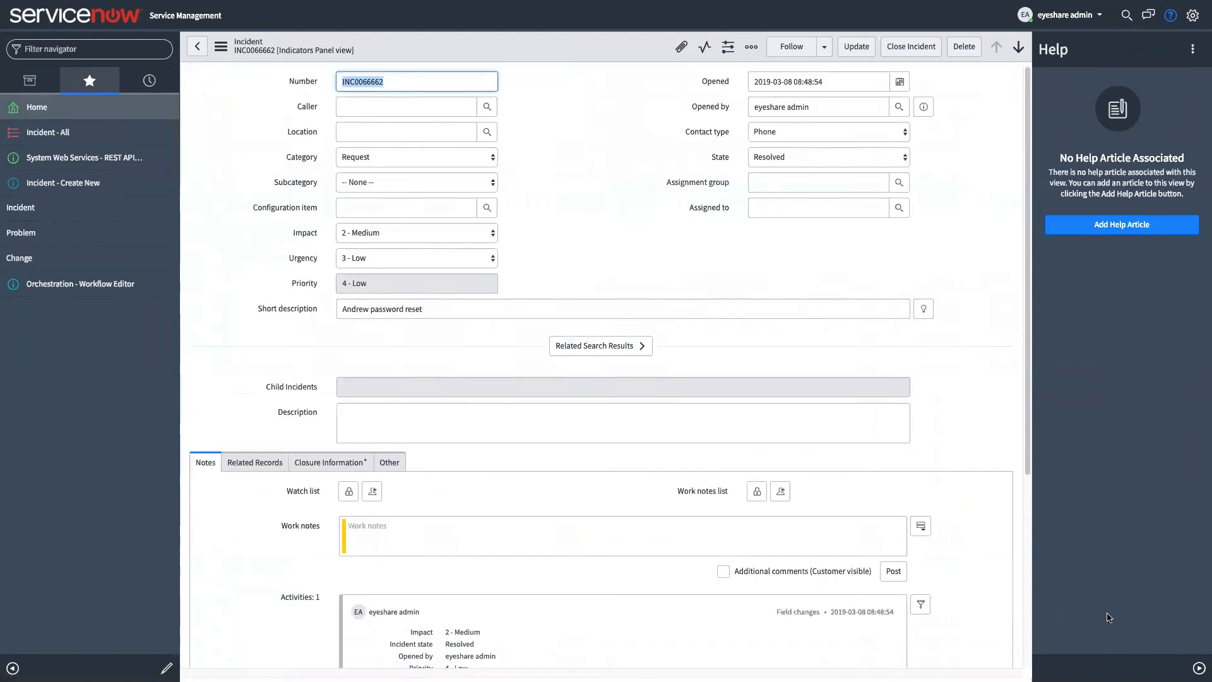
# Click an empty area of the password-reset incident form to view the record.
pyautogui.click(736, 274)
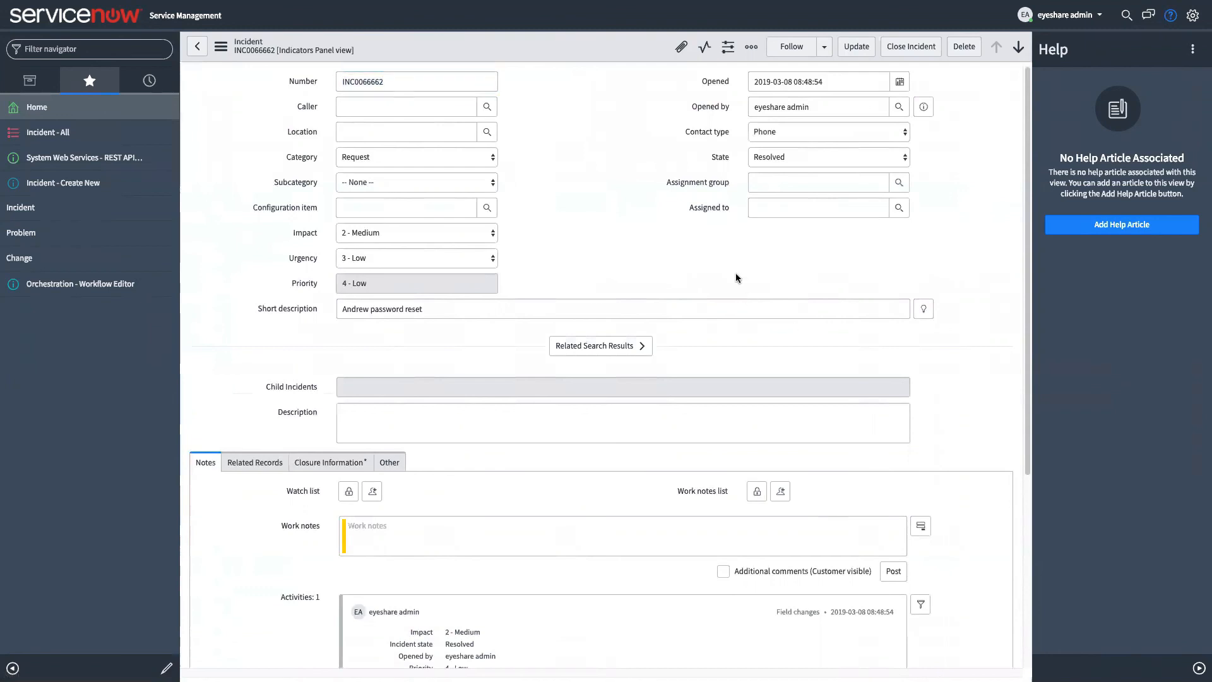